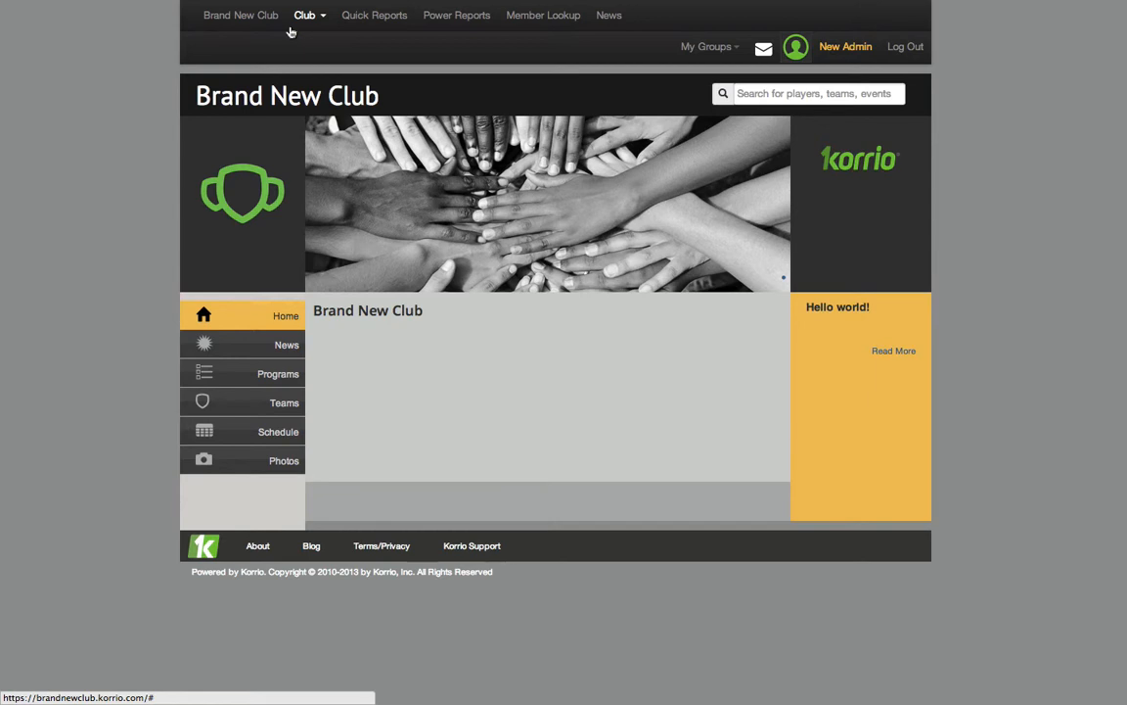
Open the club's settings page for editing the general details
left_click(305, 18)
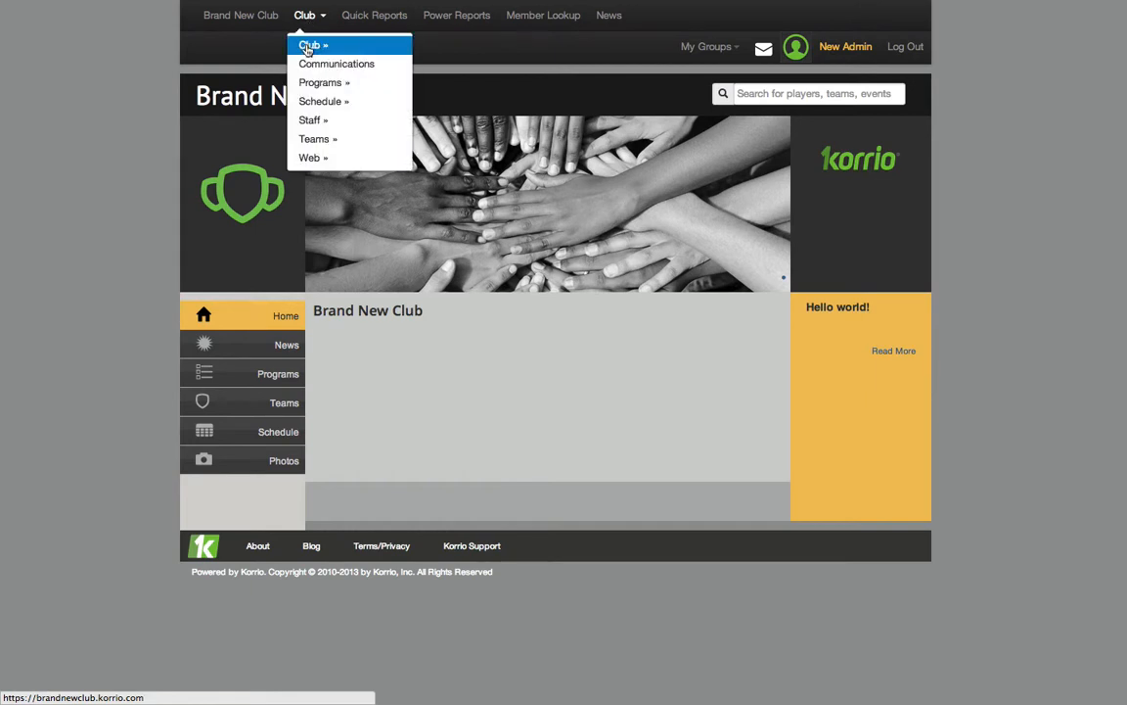
mouse_move(311, 44)
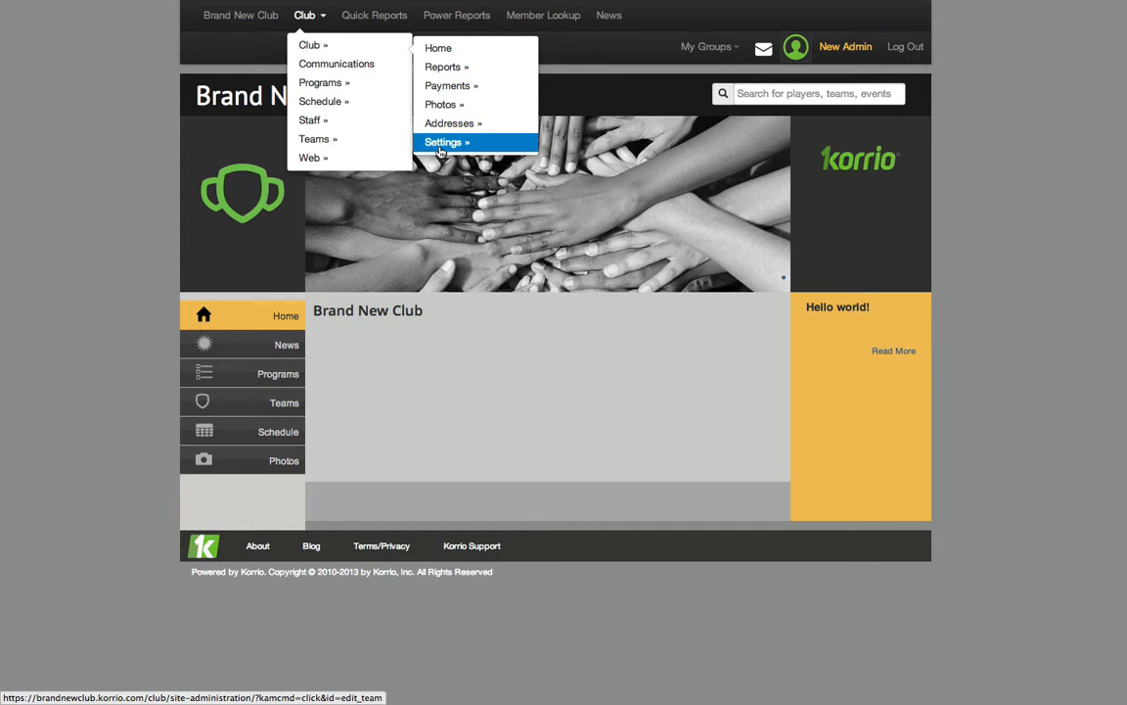
mouse_move(441, 152)
left_click(580, 149)
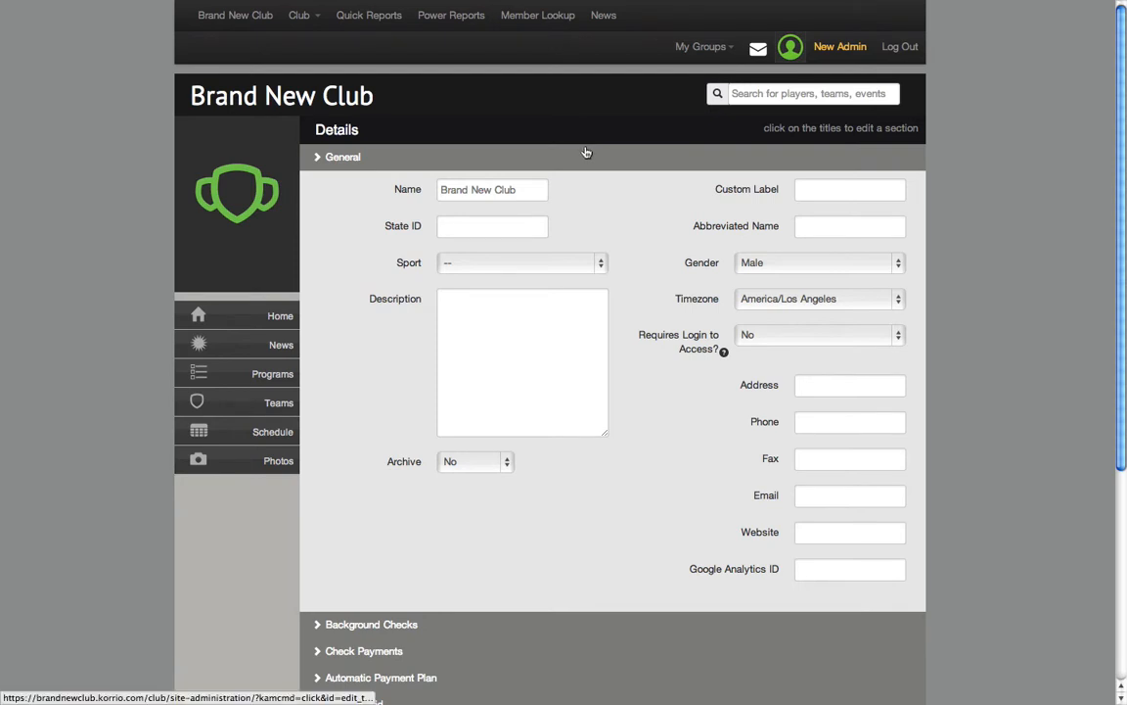
Set the club's sport to Soccer and its gender to Coed in the general details
scroll(642, 197, "down", 3)
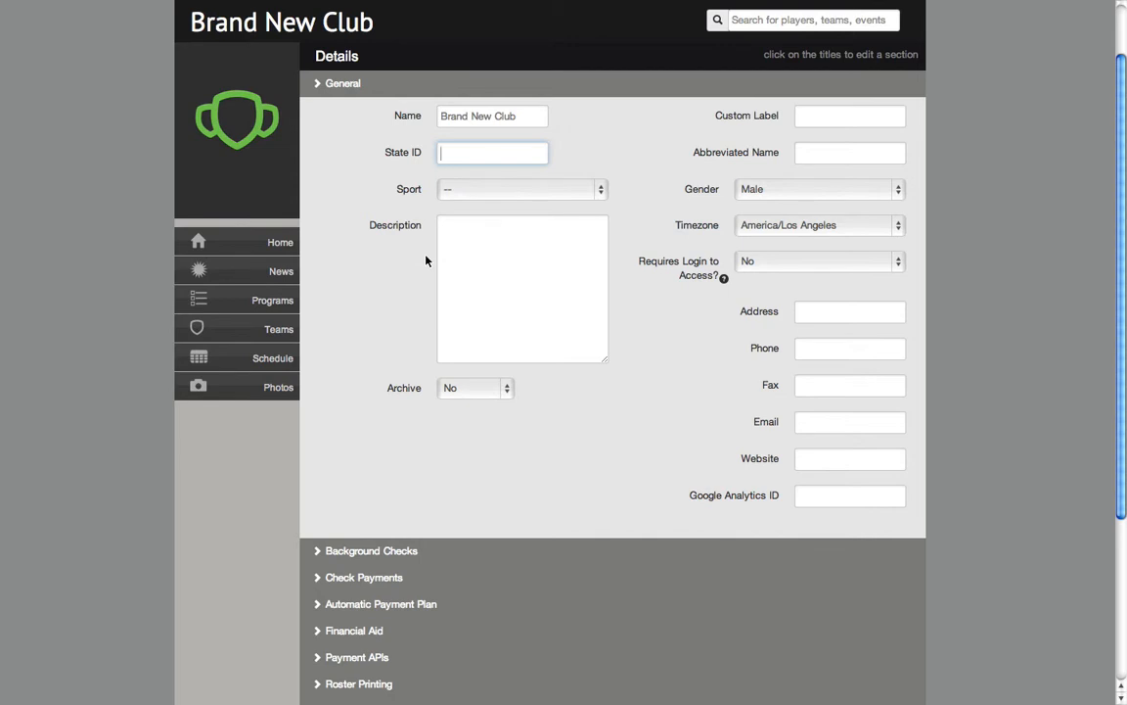
left_click(470, 191)
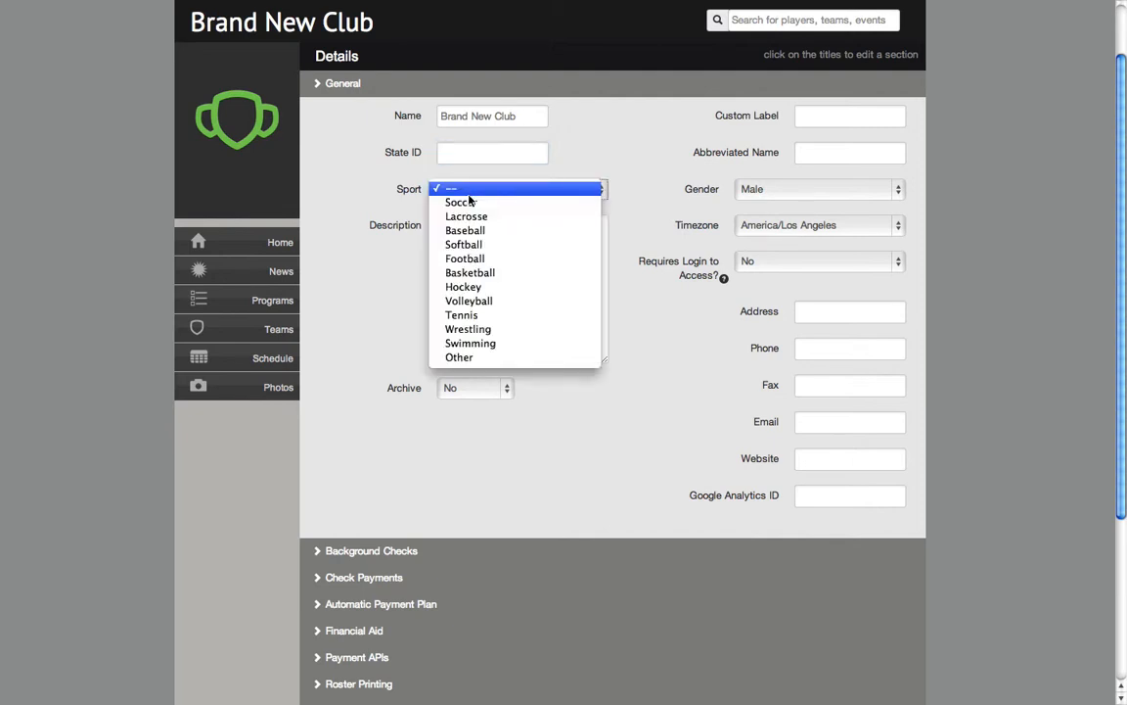
left_click(469, 203)
left_click(467, 237)
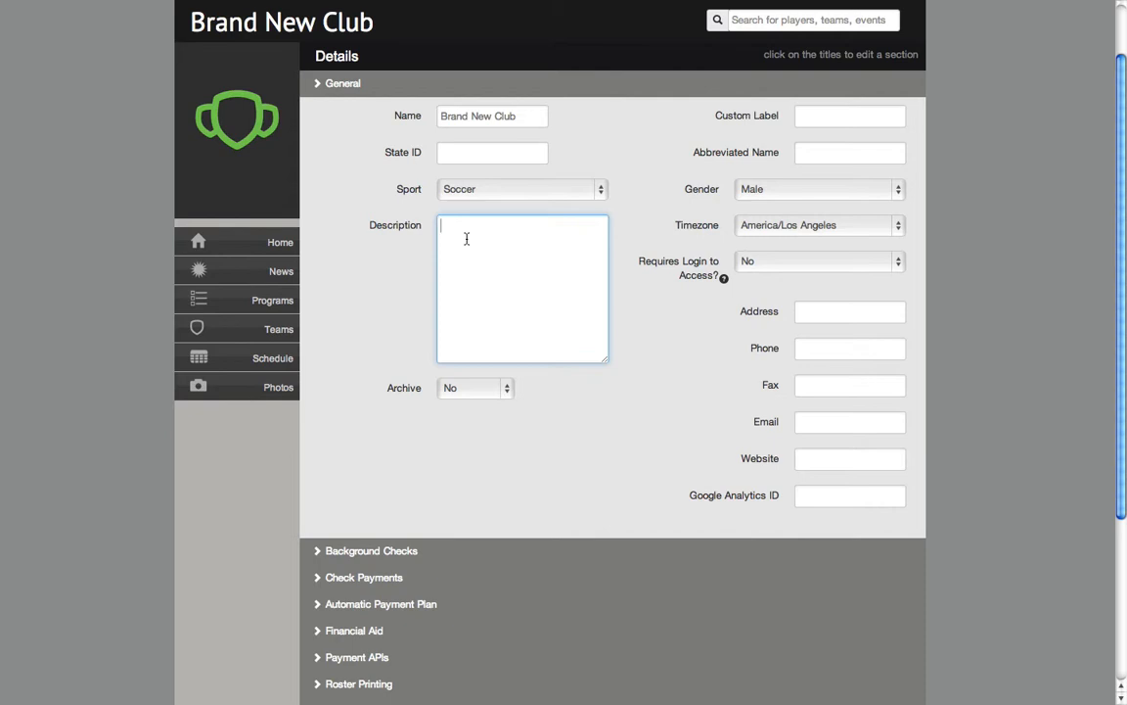
left_click(832, 114)
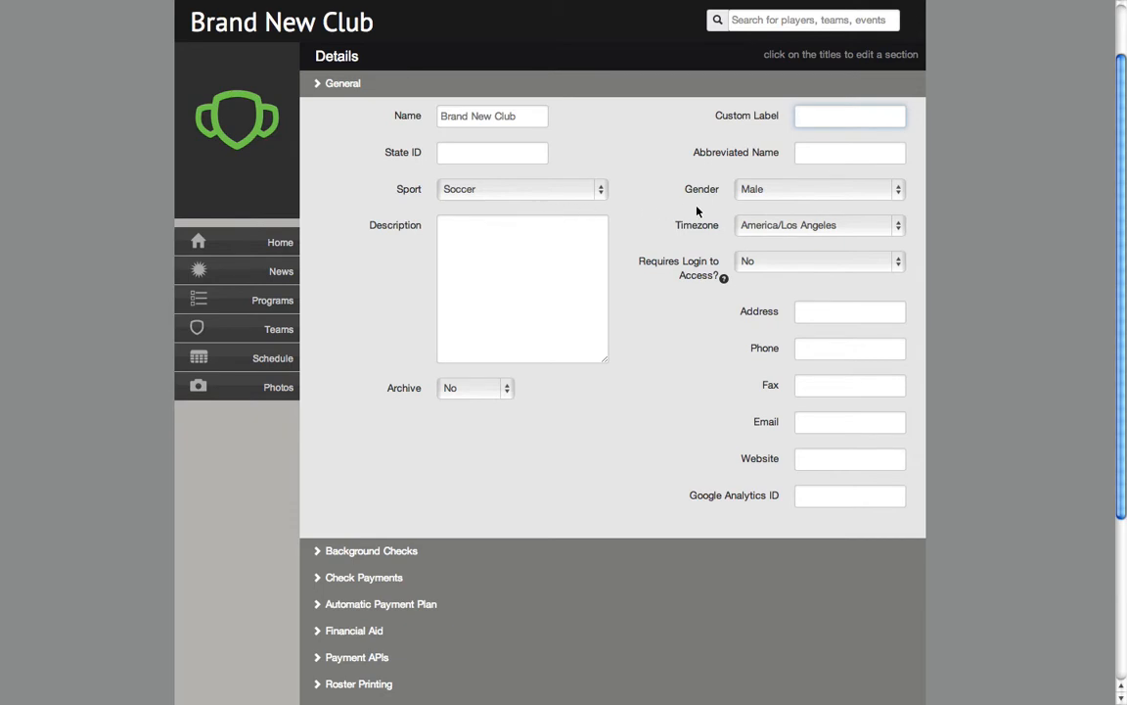
left_click(753, 192)
left_click(751, 216)
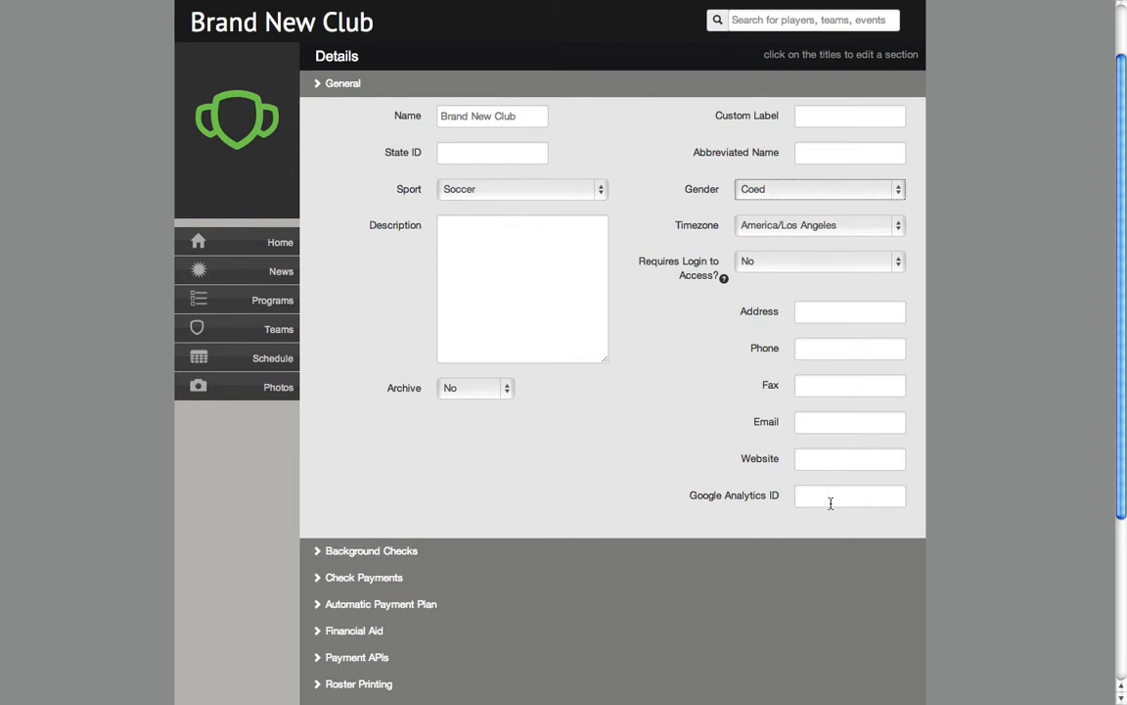
Open the Background Checks section to review the expiry and signup data collection options
scroll(518, 490, "down", 5)
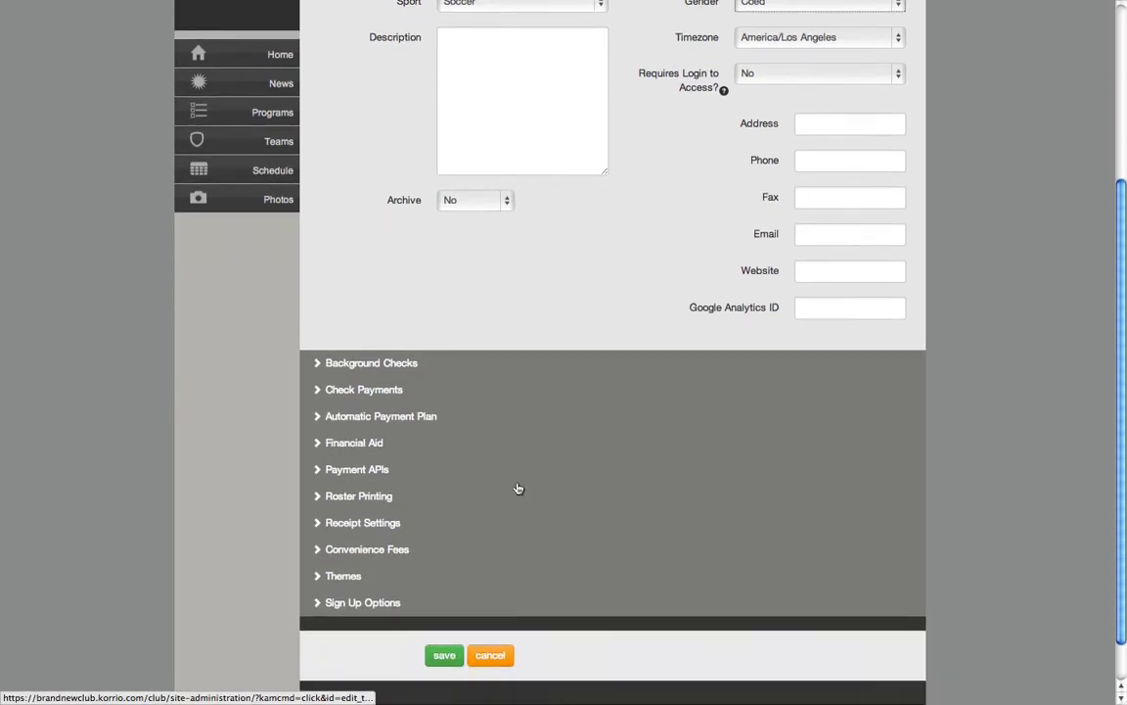
scroll(519, 488, "down", 1)
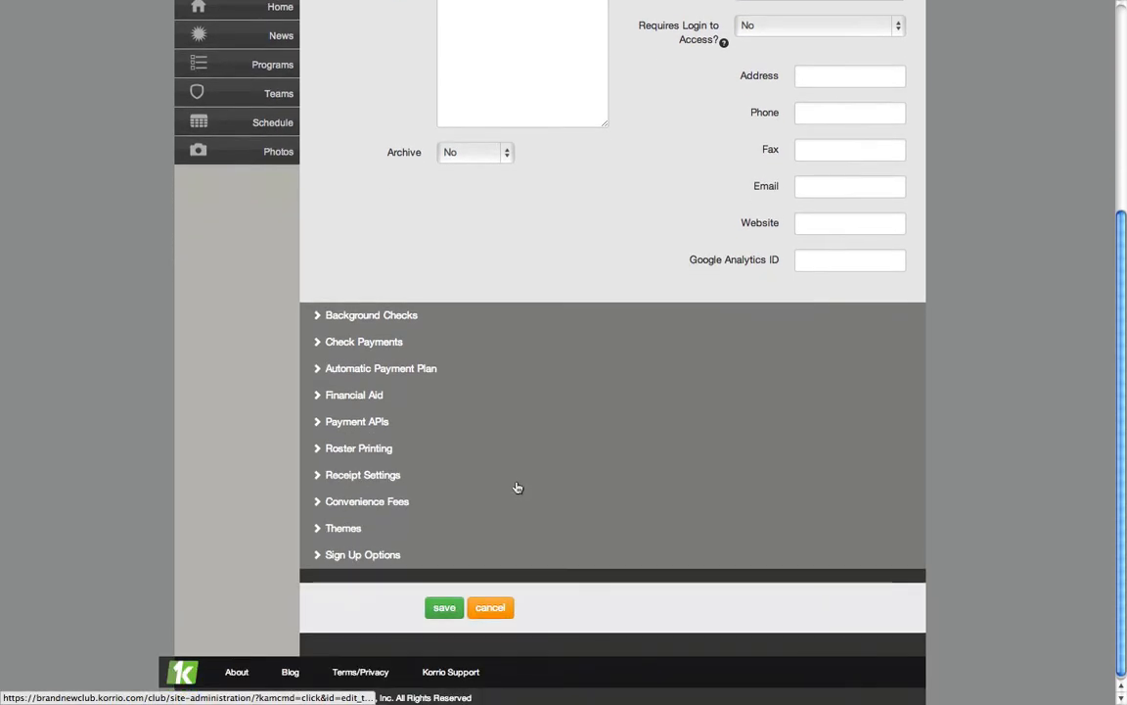
left_click(318, 317)
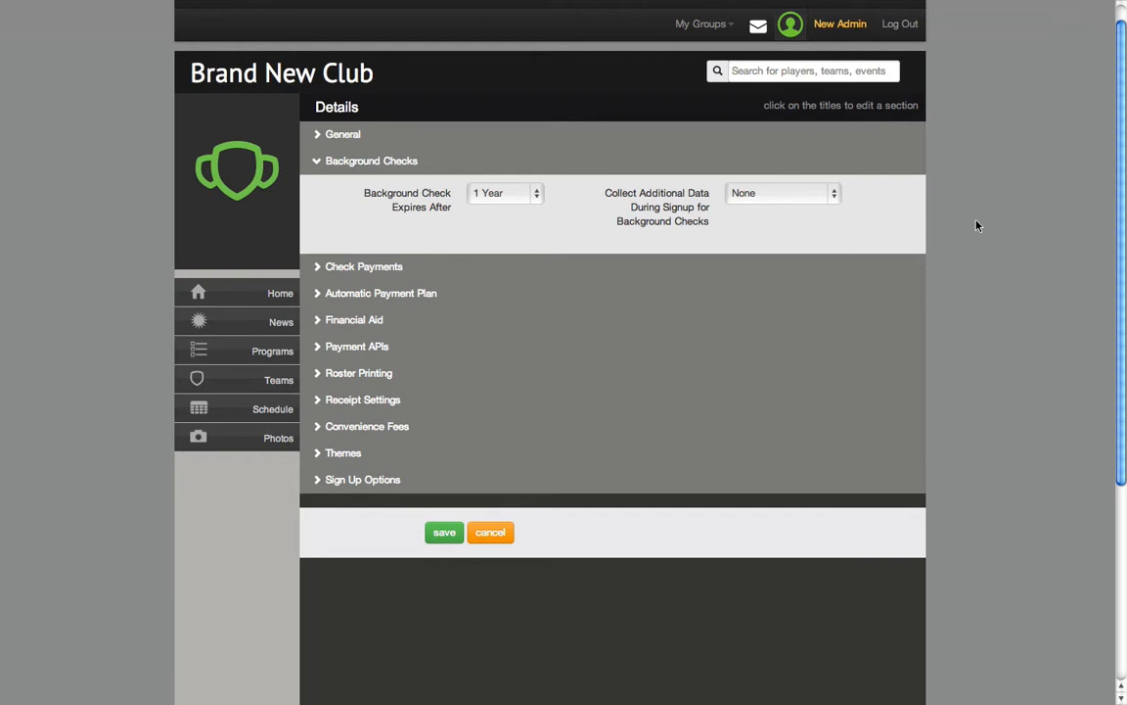
Enable check payments for the club and collapse that section
left_click(316, 266)
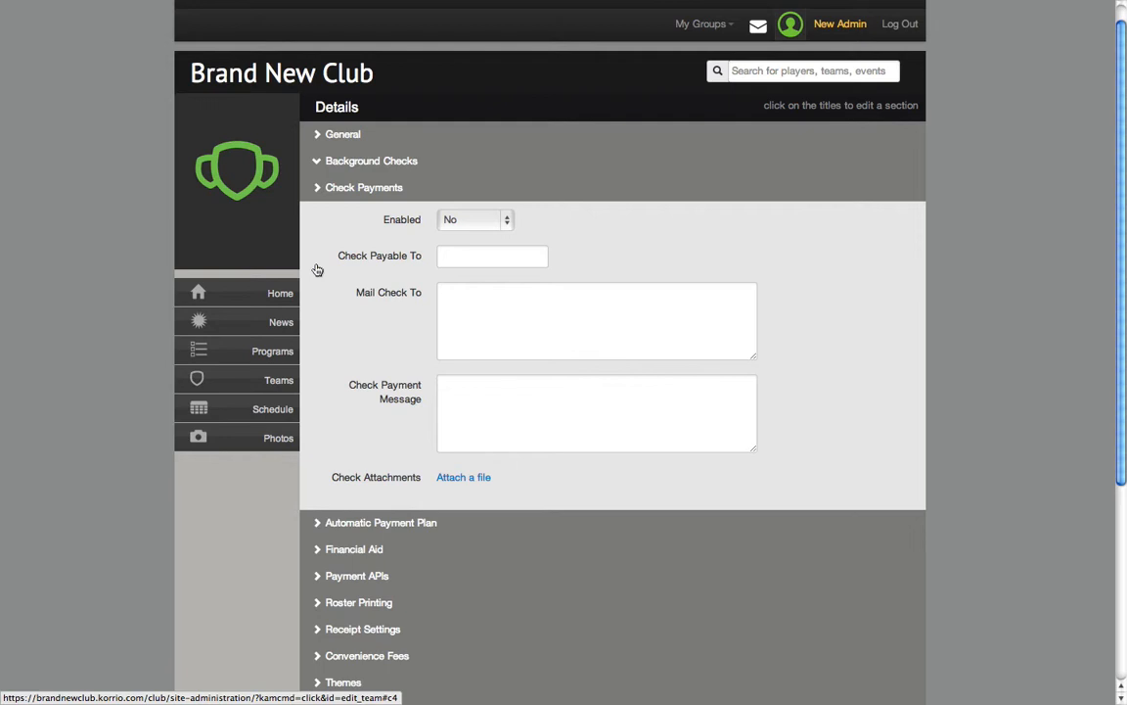
left_click(480, 220)
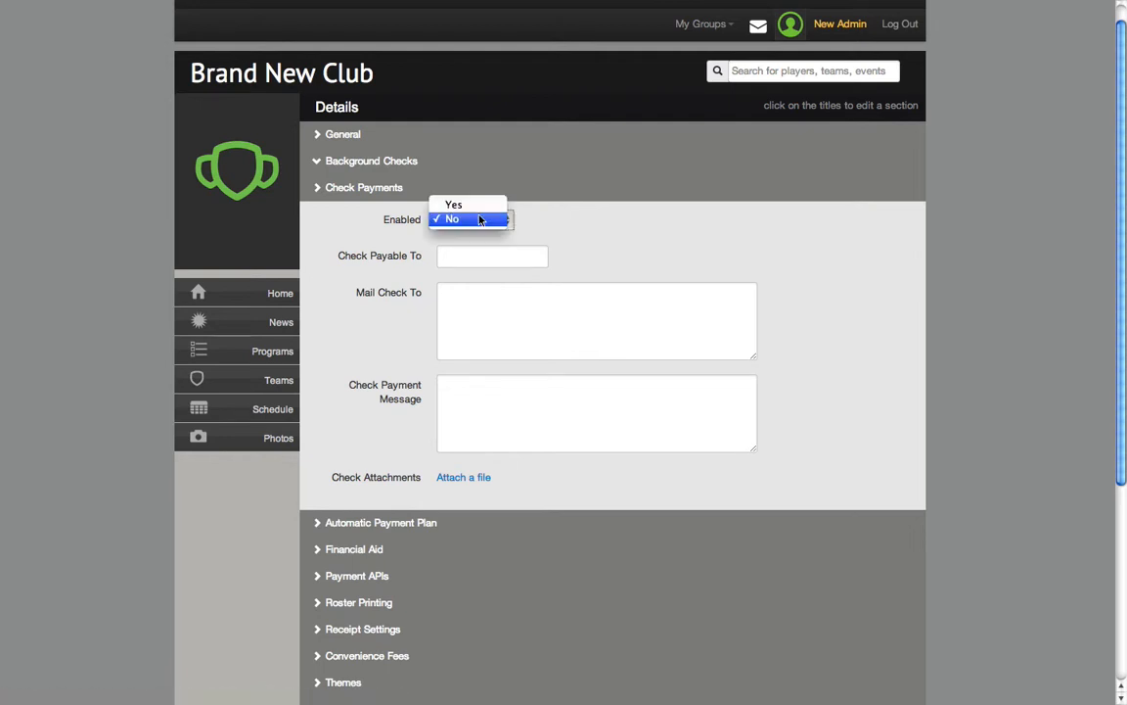
left_click(475, 206)
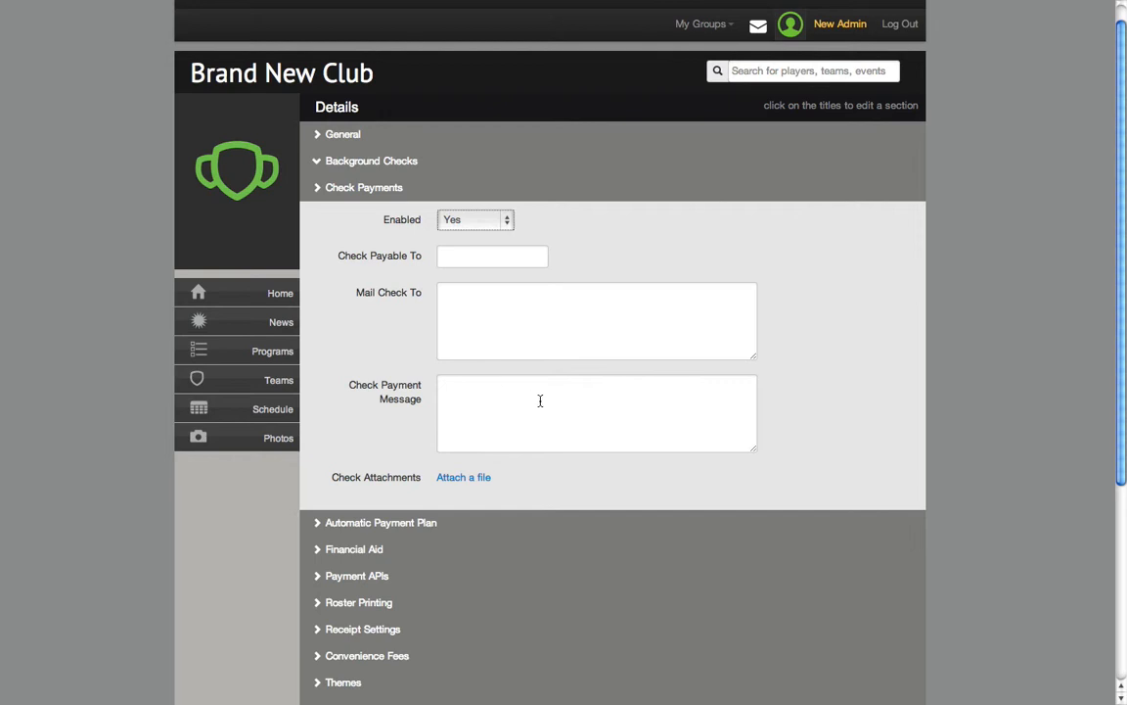
scroll(533, 411, "down", 1)
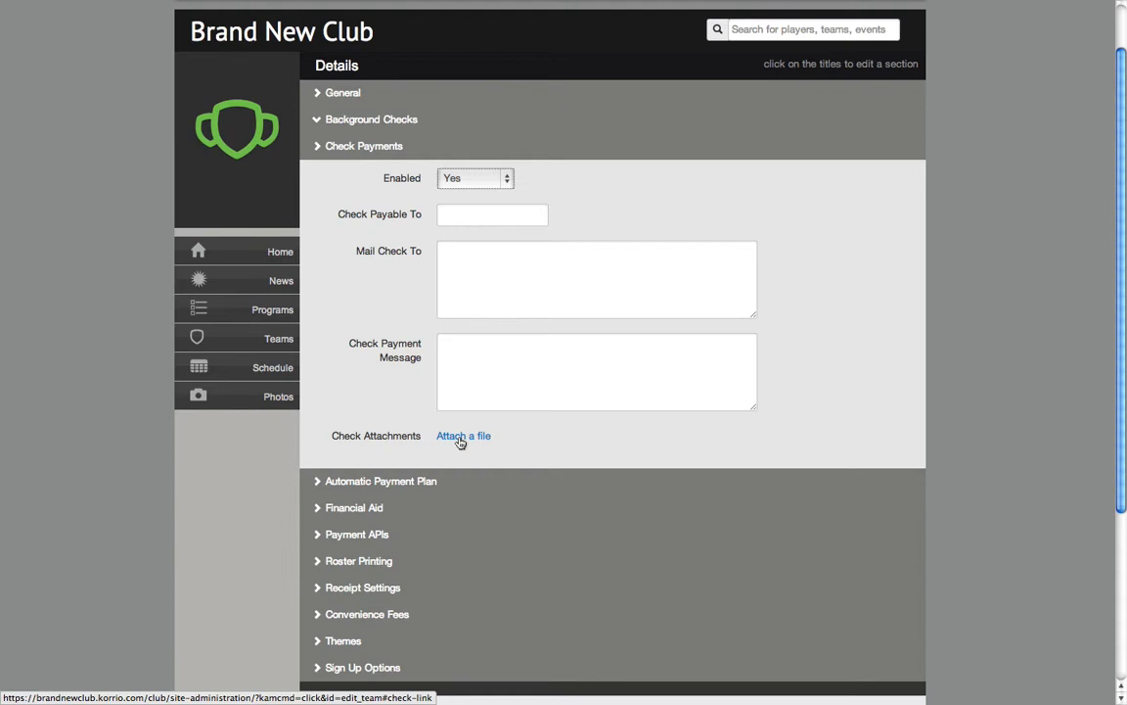
left_click(318, 147)
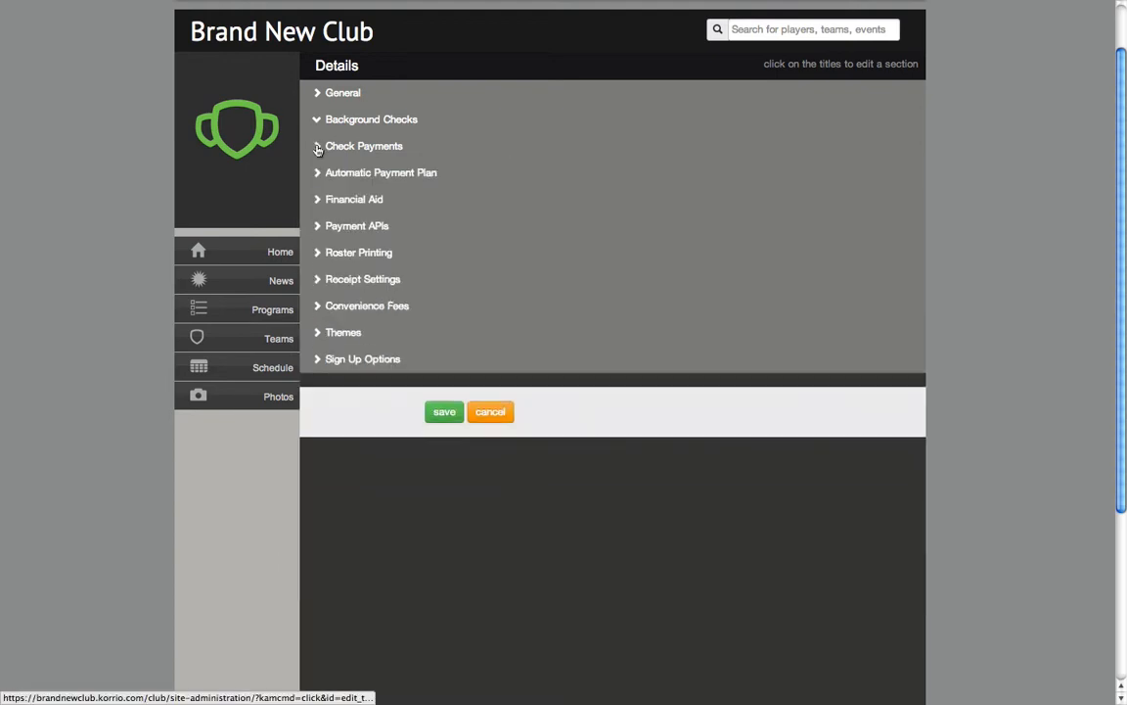
Enable the Automatic Payment Plan and confirm both the Recurring Payments and Customer Information Manager products for Authorize.Net
left_click(317, 172)
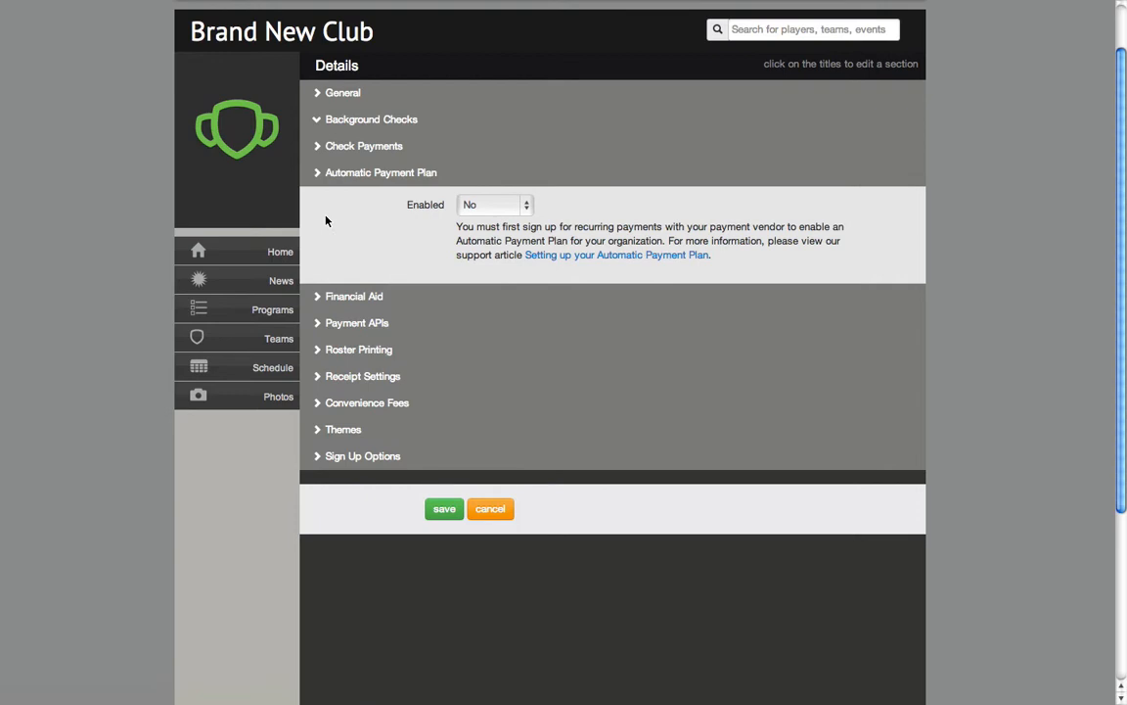
left_click(524, 205)
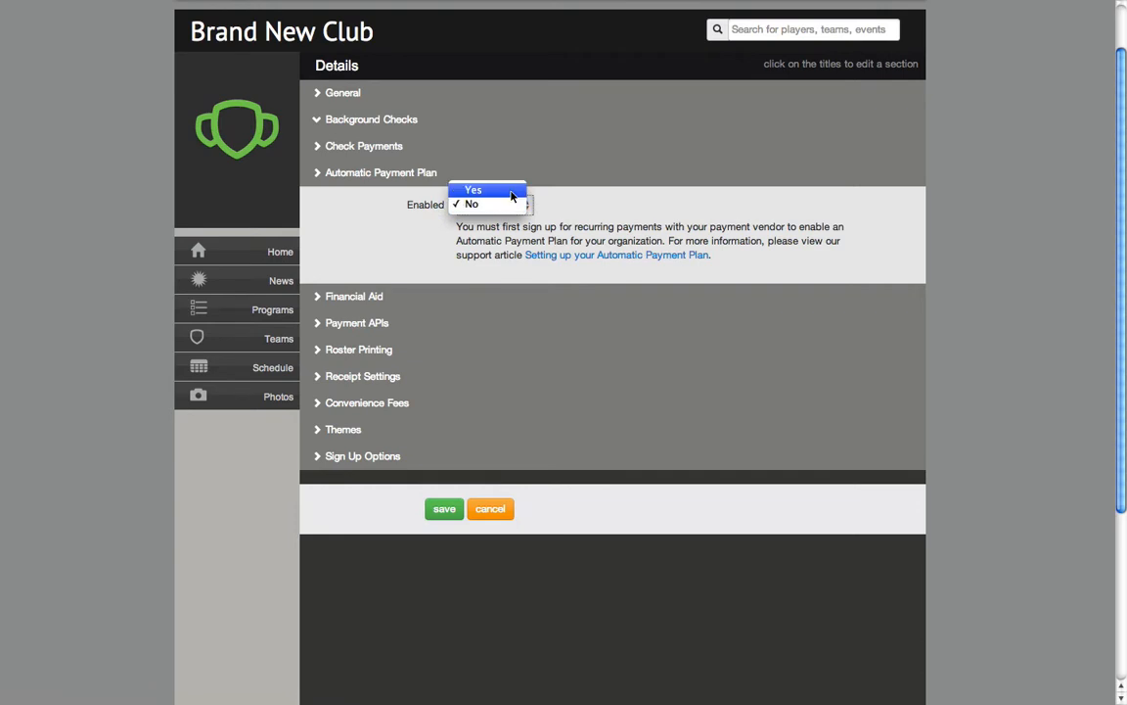
left_click(474, 189)
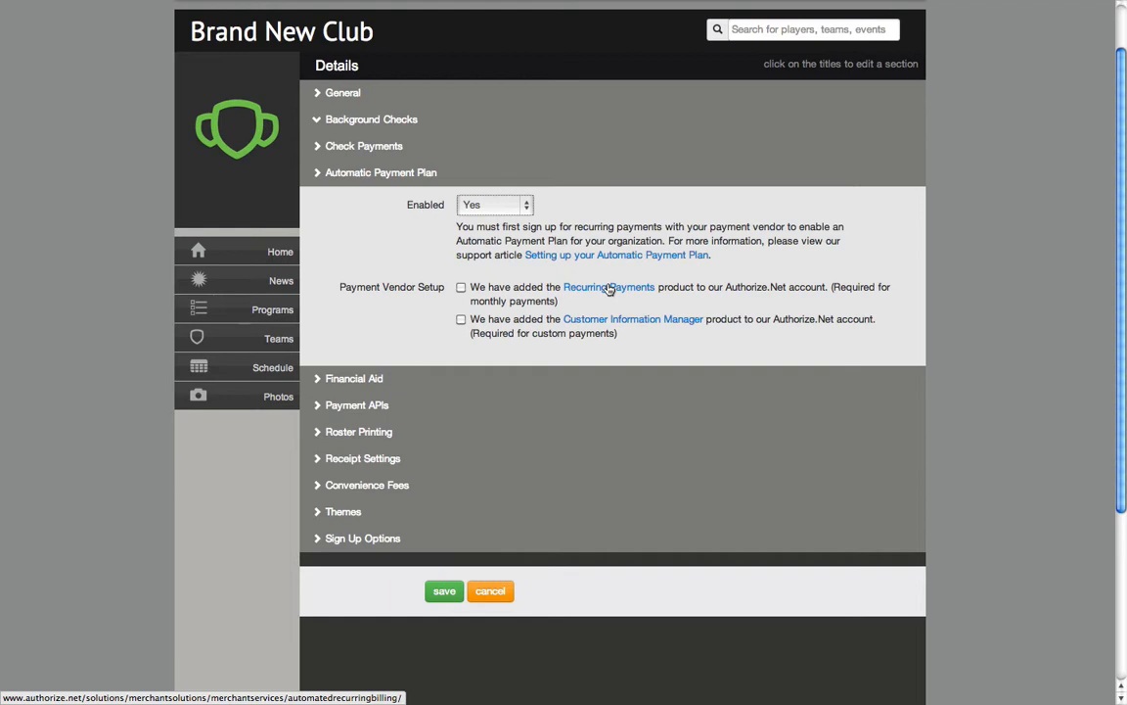
left_click(461, 286)
left_click(461, 319)
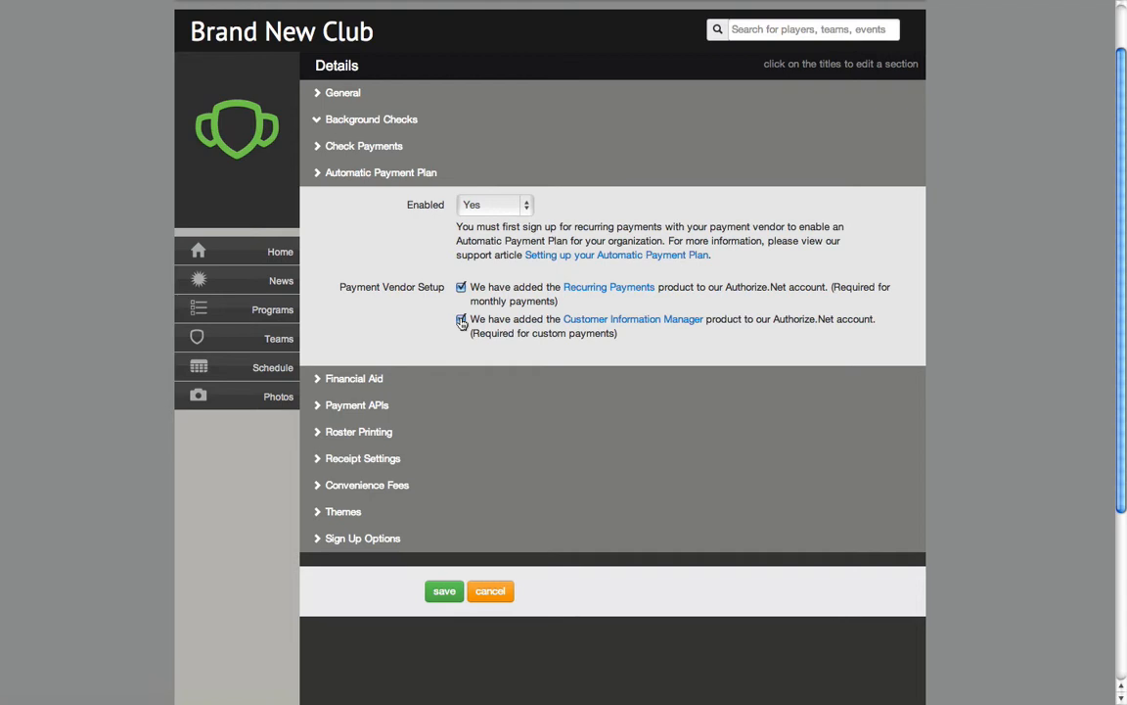
Enable financial aid and look over its email and message fields
left_click(319, 378)
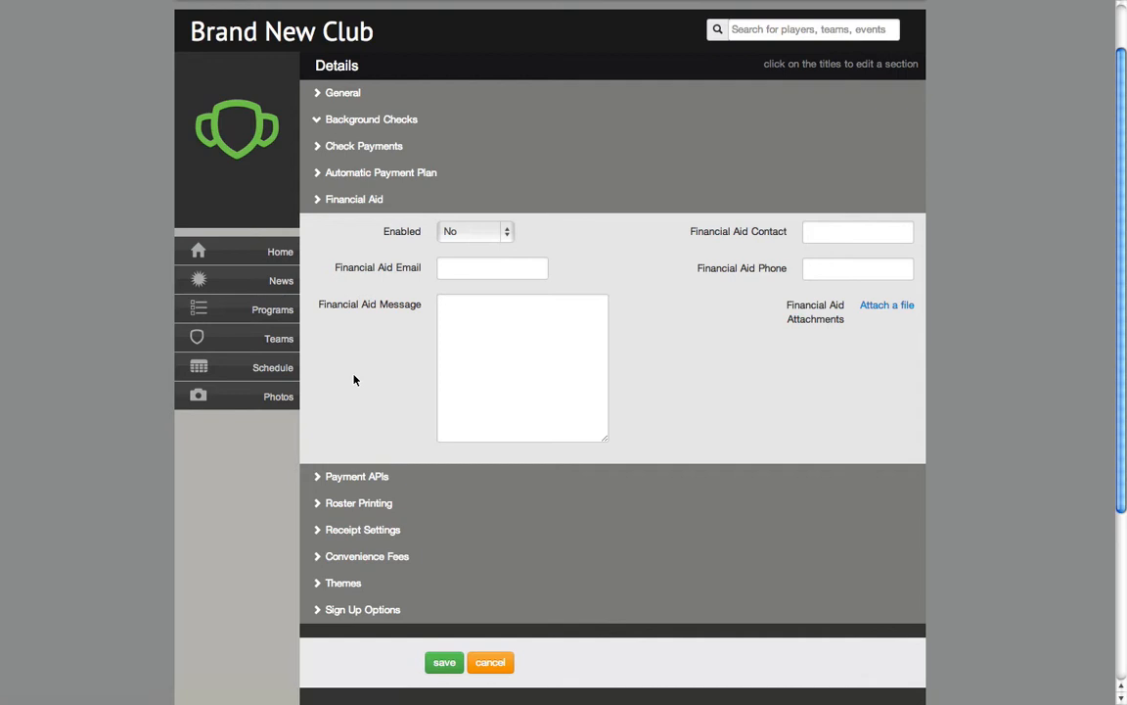
left_click(509, 232)
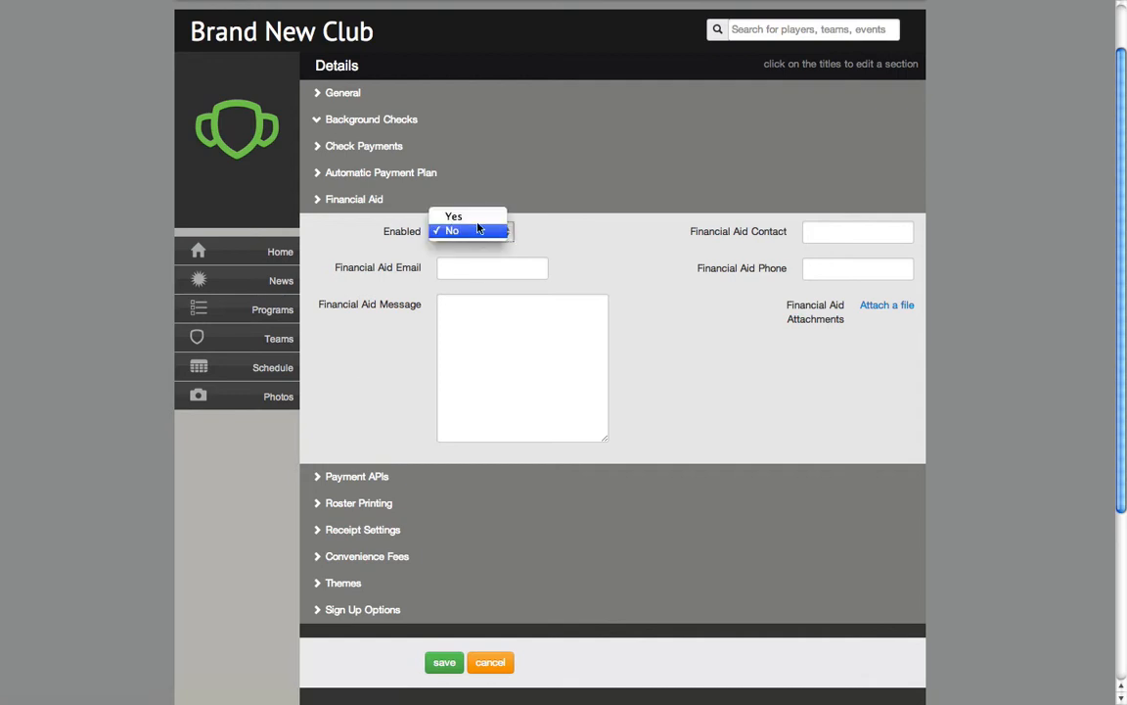
left_click(474, 217)
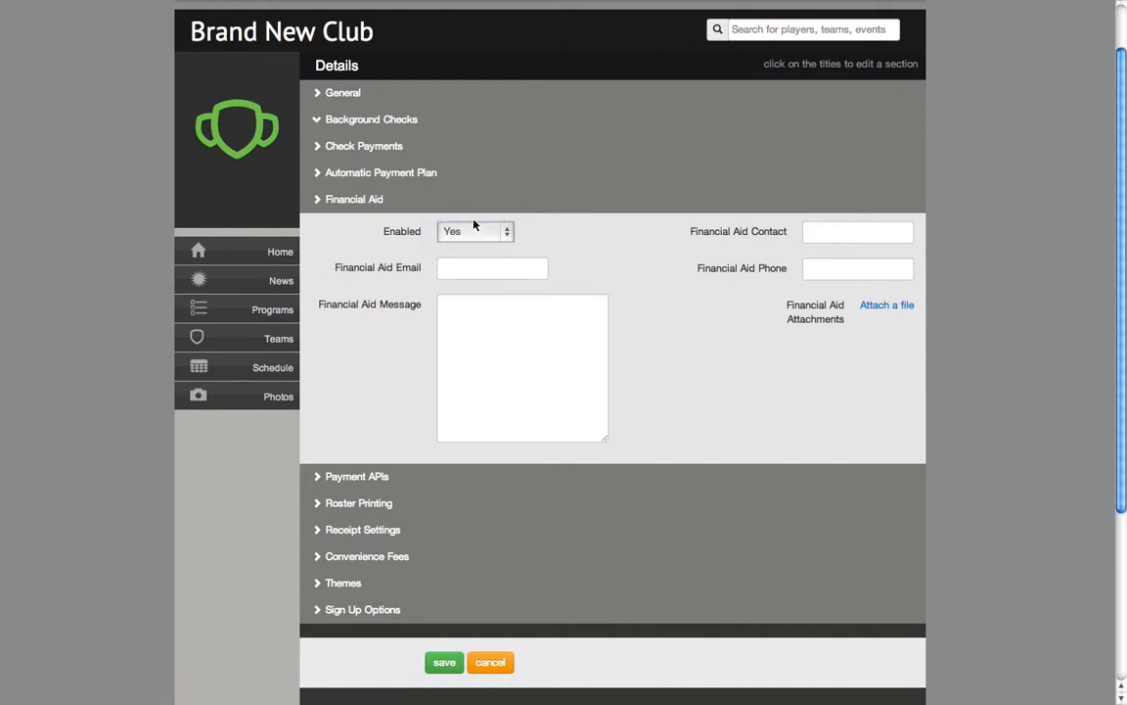
left_click(457, 269)
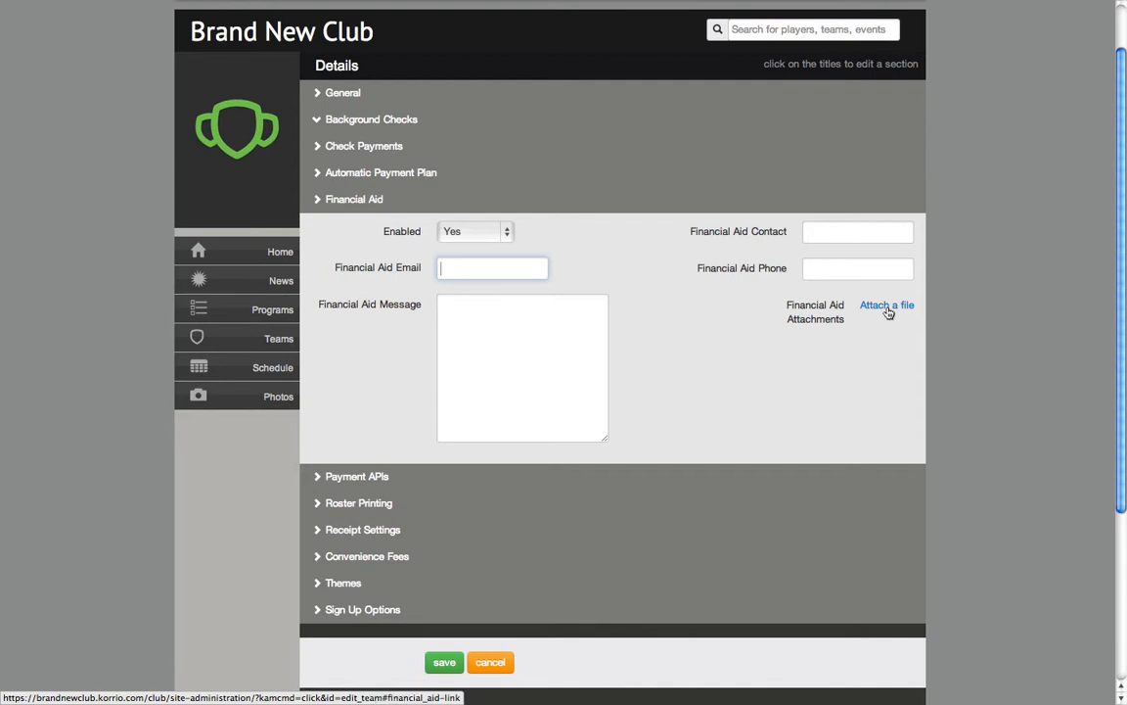
left_click(546, 338)
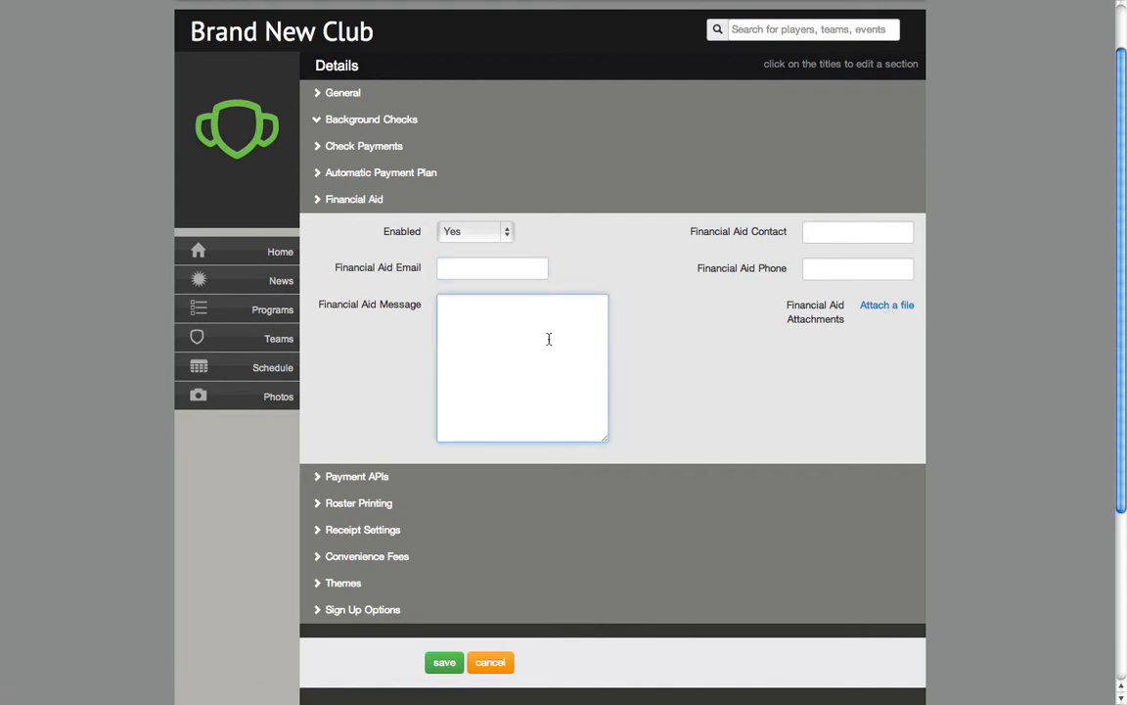
Set financial aid back to No and collapse its section
left_click(471, 231)
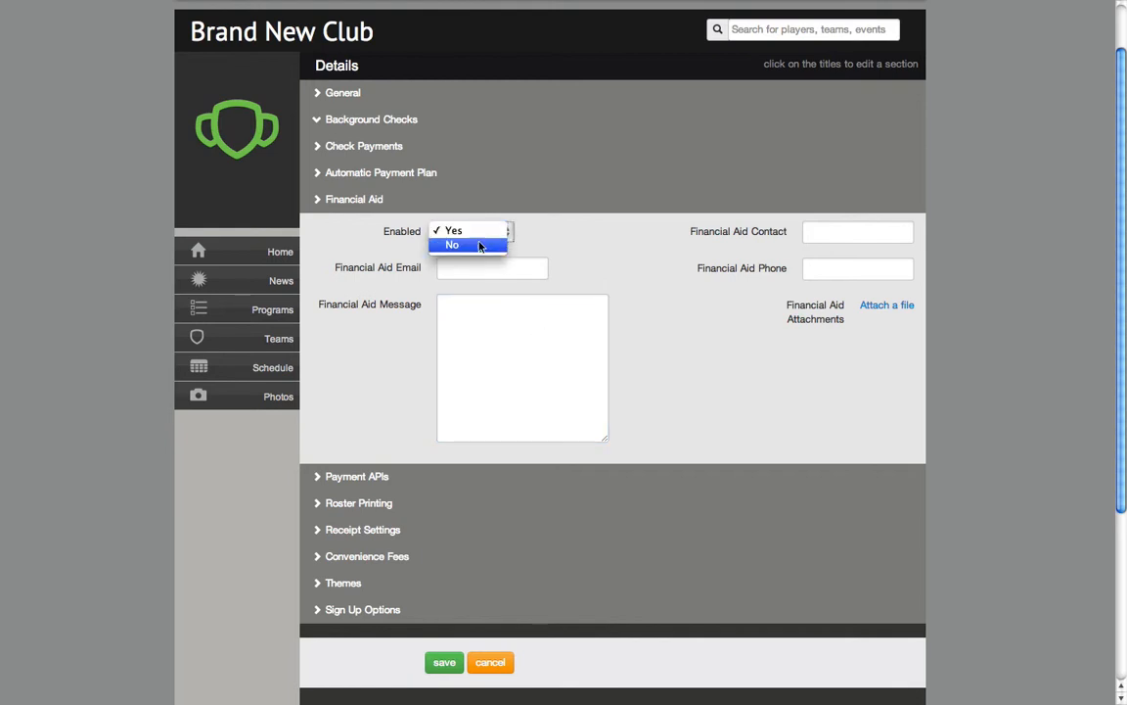
key("Escape")
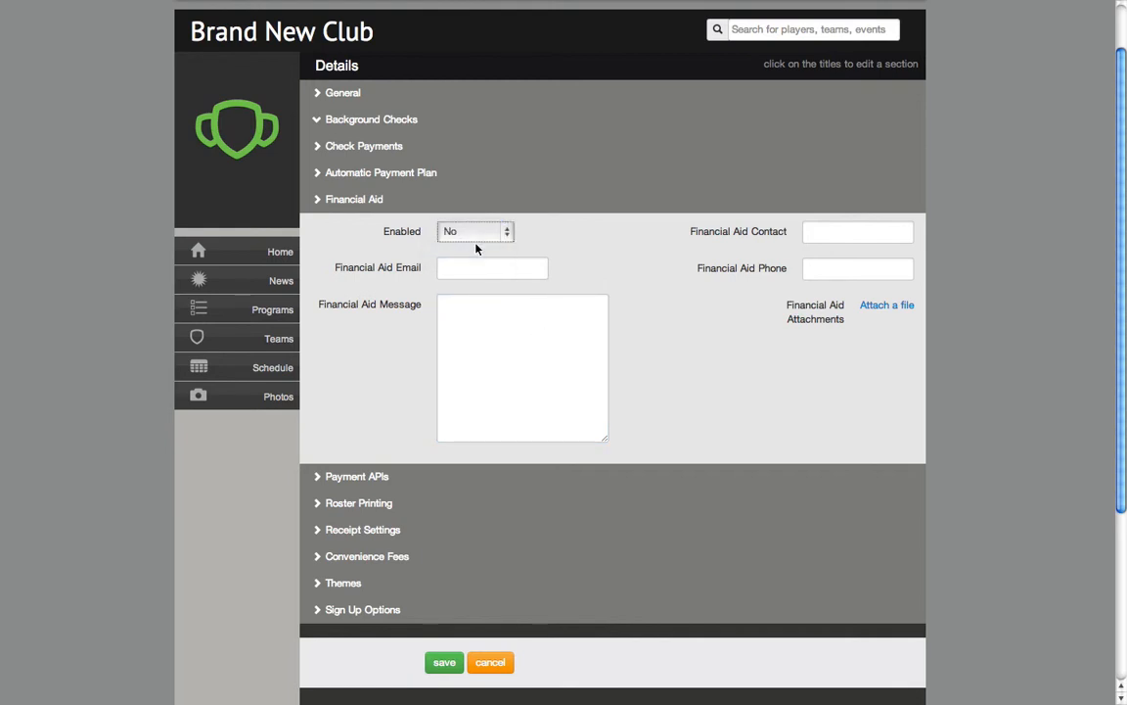
left_click(318, 200)
Enable the Authorize.net payment gateway in the Payment APIs section and set its API mode to Live
left_click(317, 226)
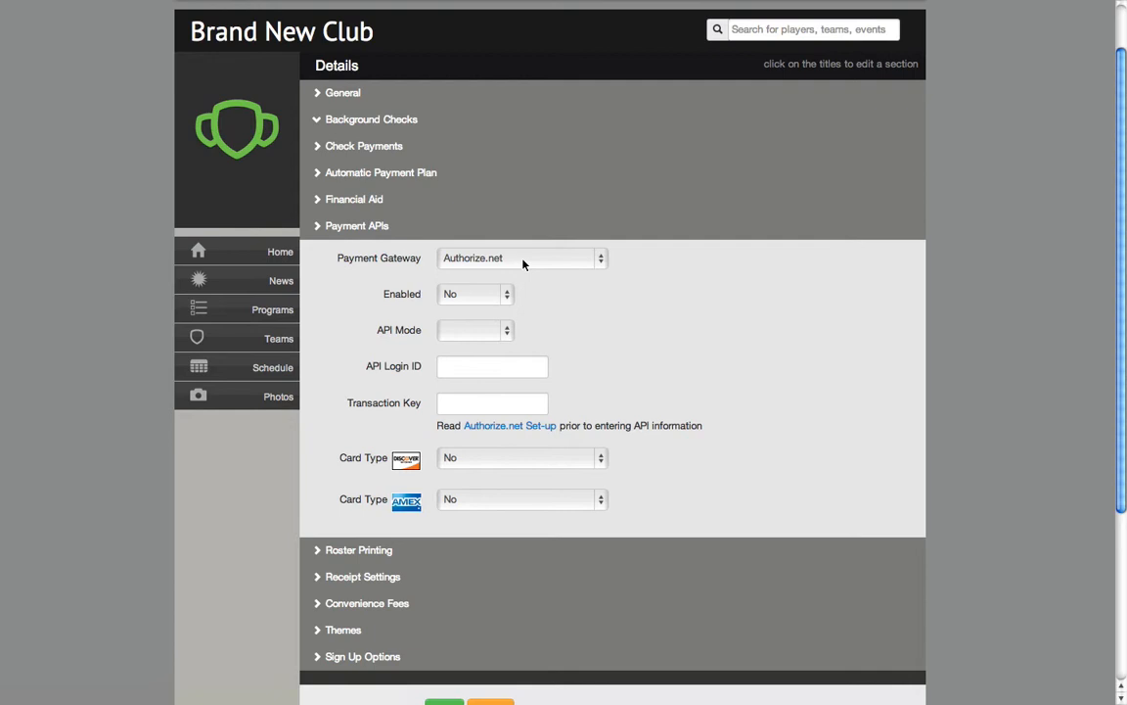
left_click(510, 299)
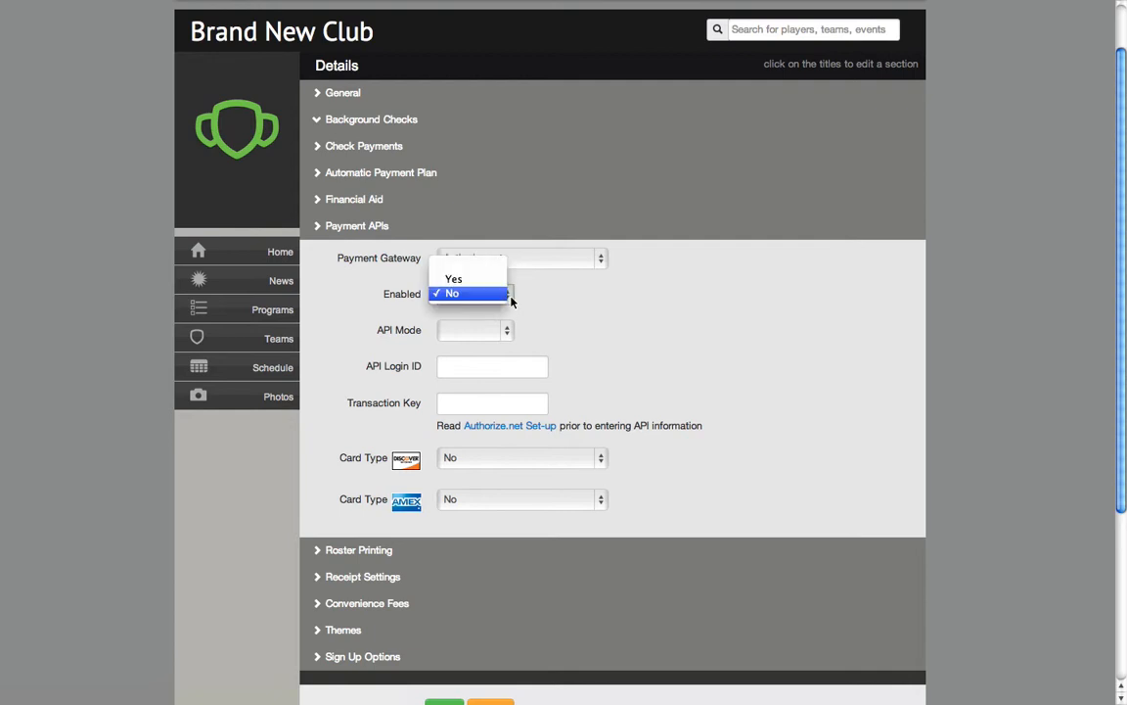
left_click(458, 281)
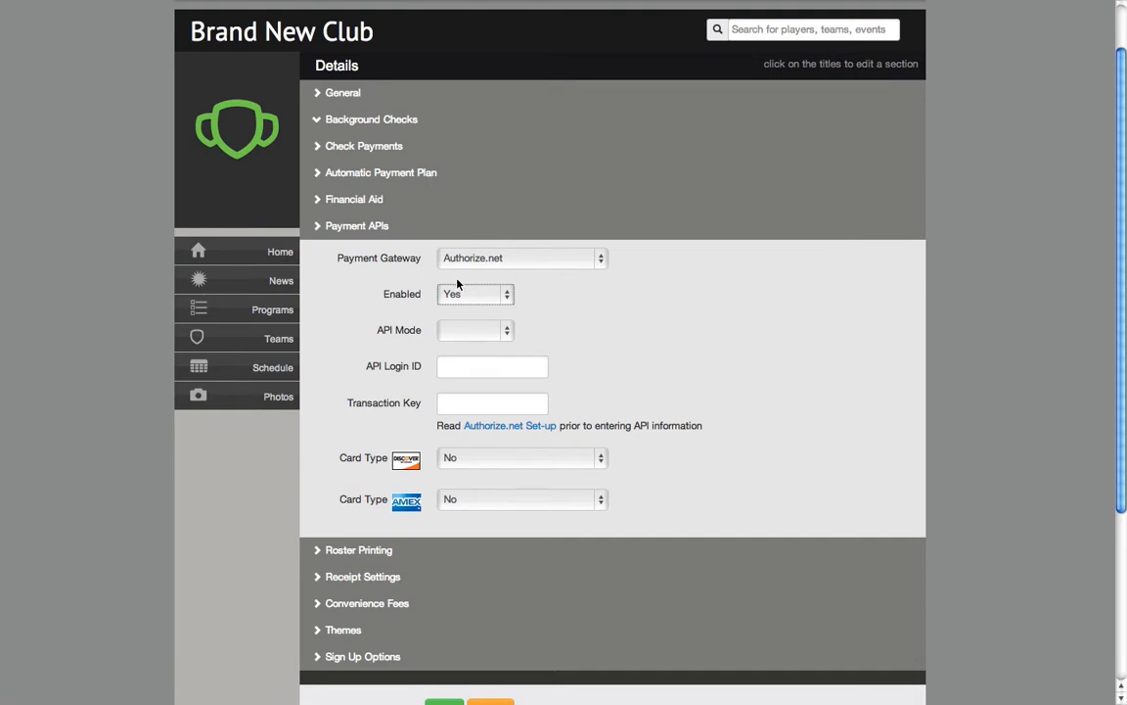
left_click(506, 333)
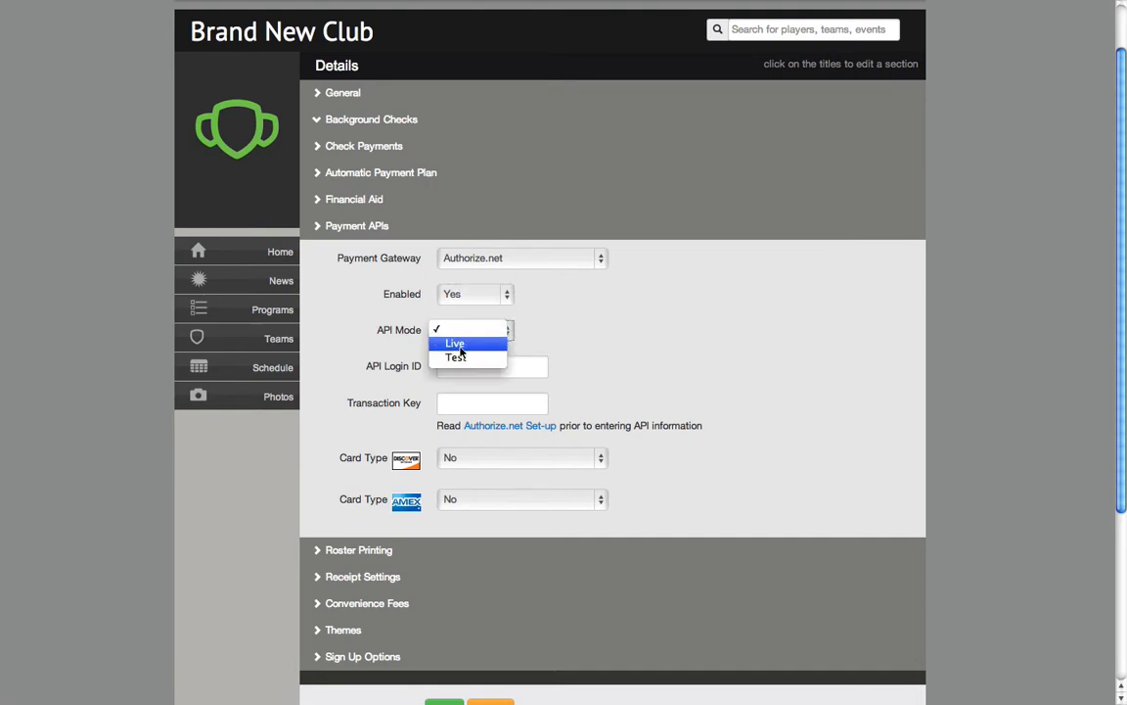
left_click(460, 345)
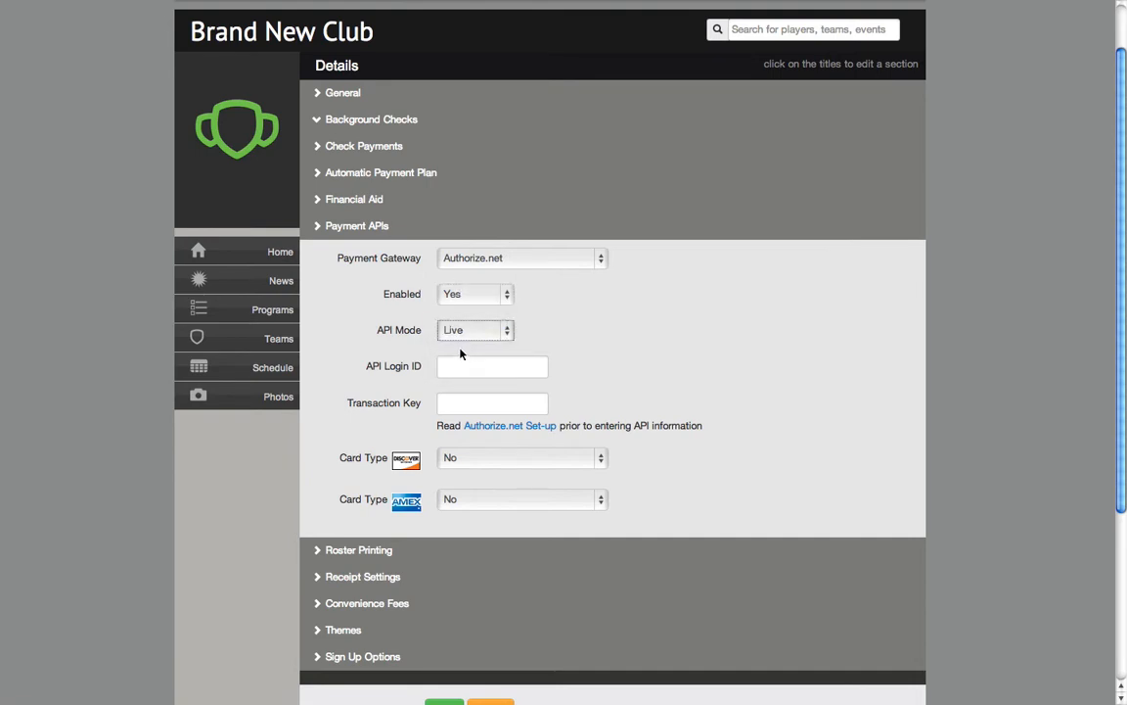
left_click(447, 369)
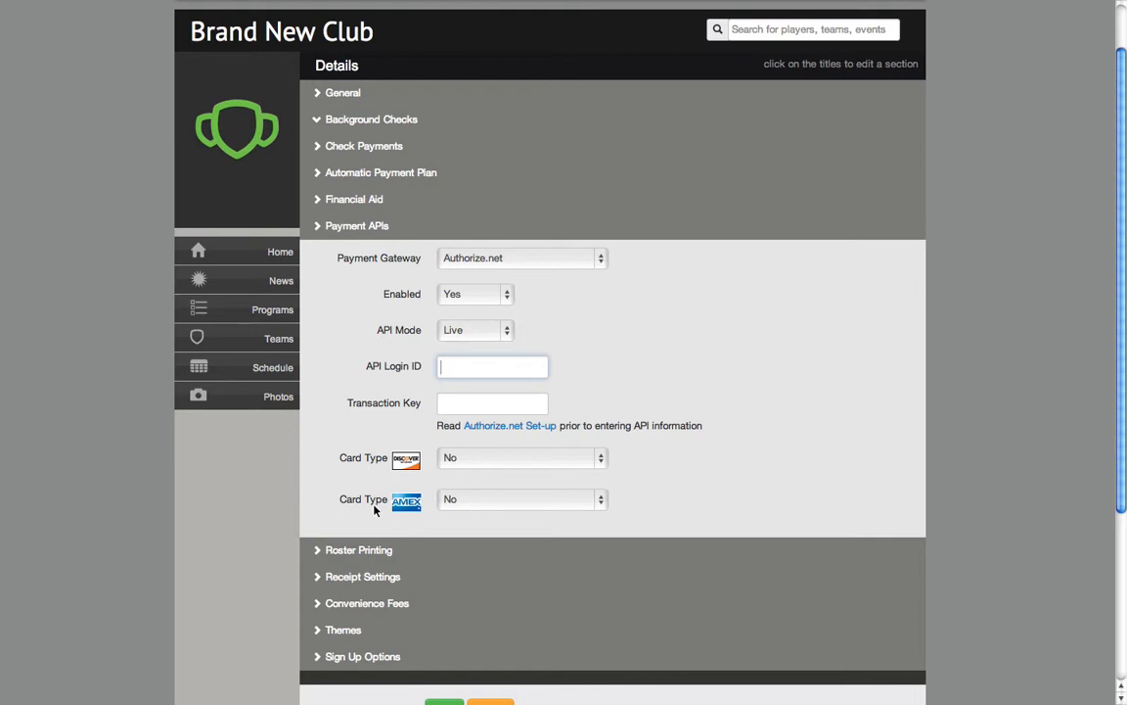
Set both the Discover and AMEX card types to Yes for the Authorize.net gateway
left_click(497, 461)
left_click(485, 471)
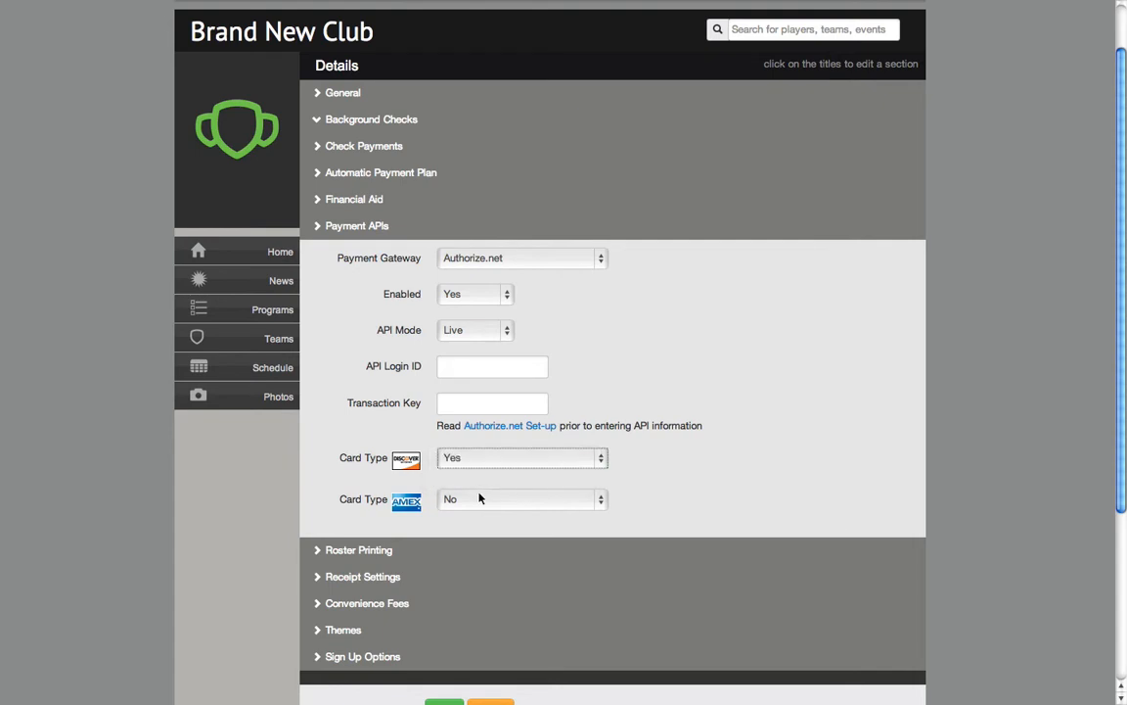
left_click(479, 499)
left_click(478, 513)
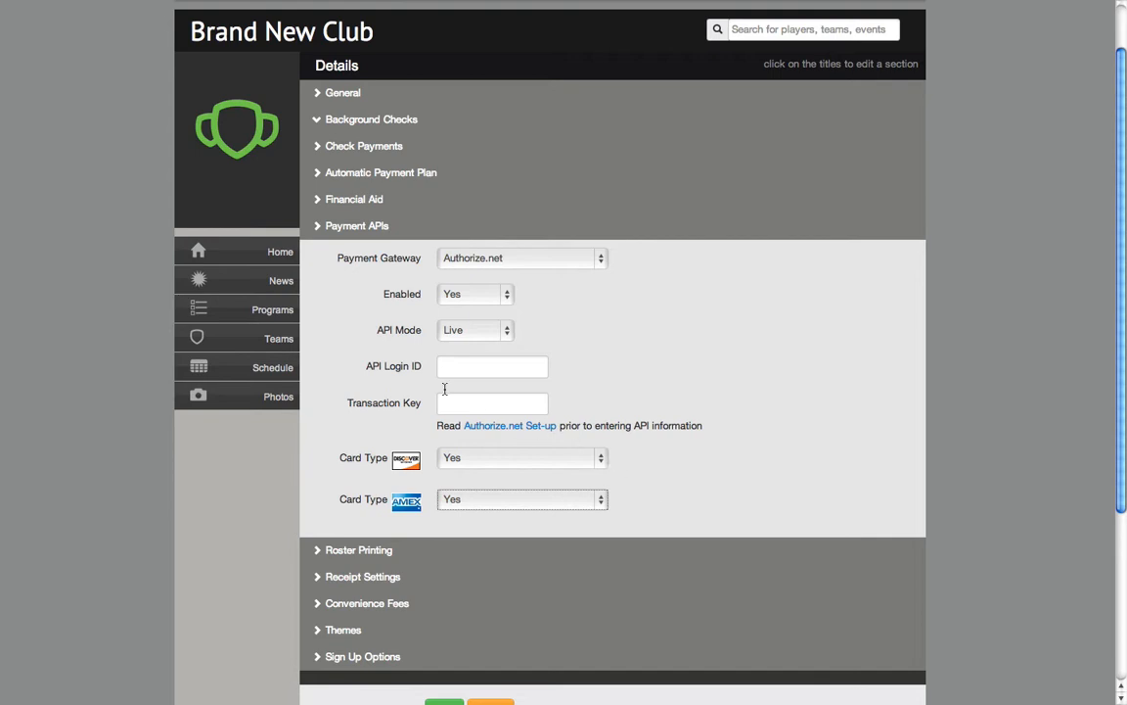
Collapse the Payment APIs section and set Include Player ID Column to No in the Roster Printing section
left_click(319, 227)
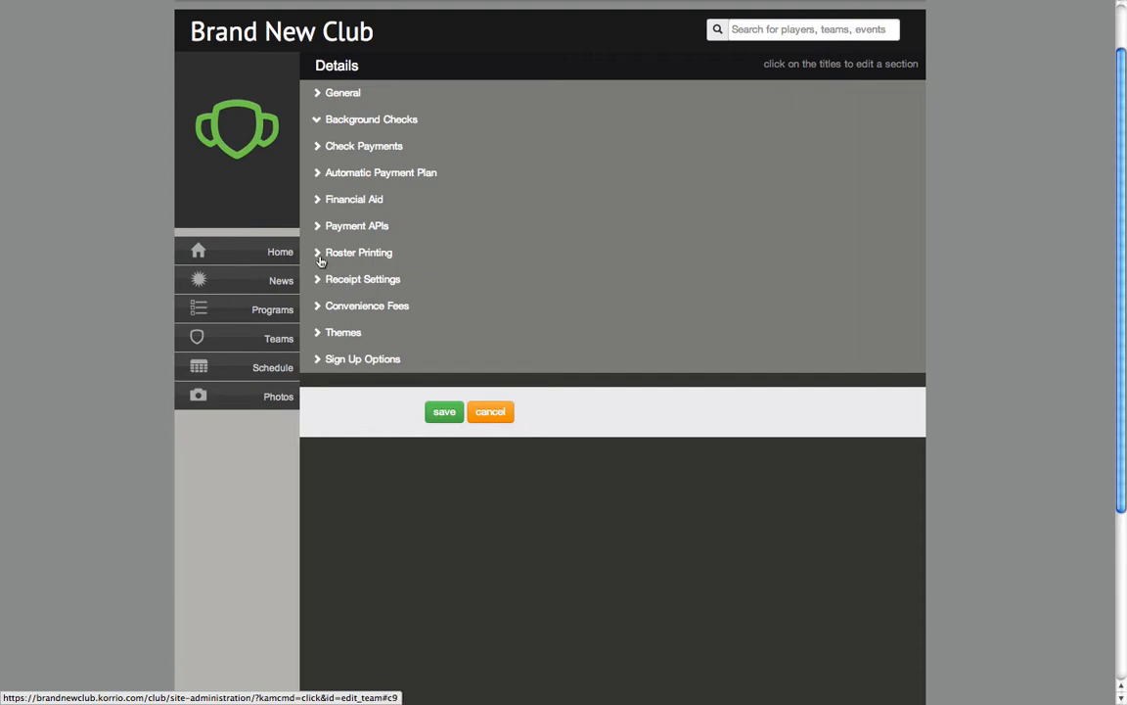
left_click(320, 254)
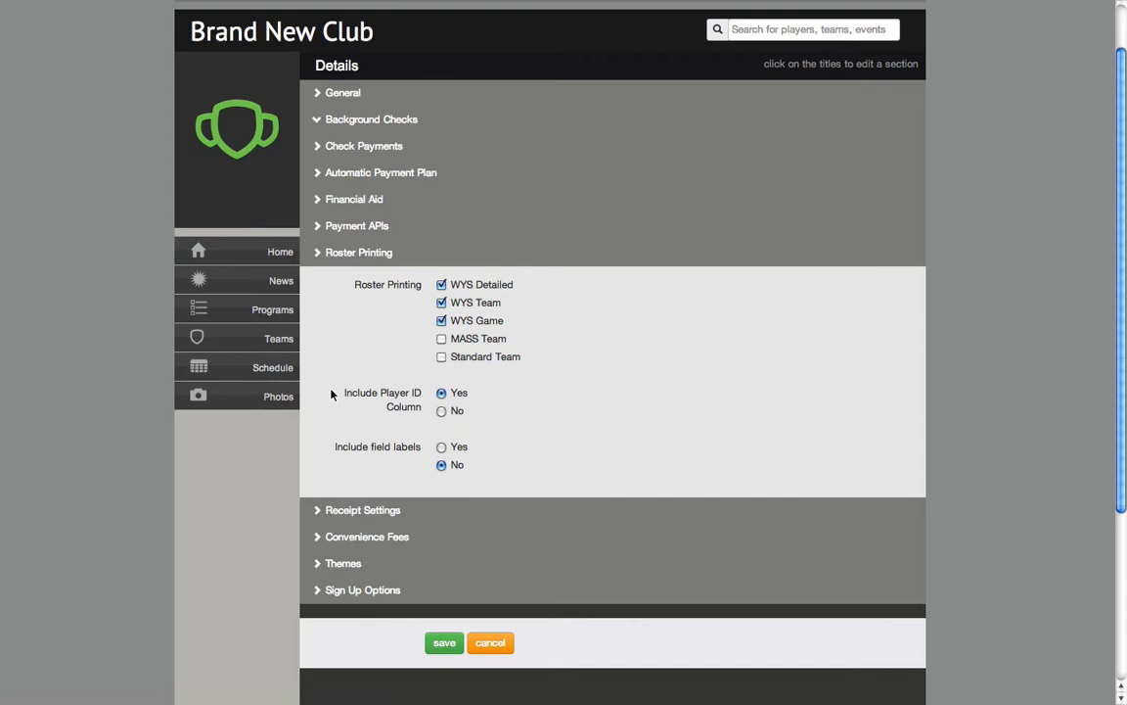
left_click(442, 413)
left_click(443, 395)
left_click(443, 412)
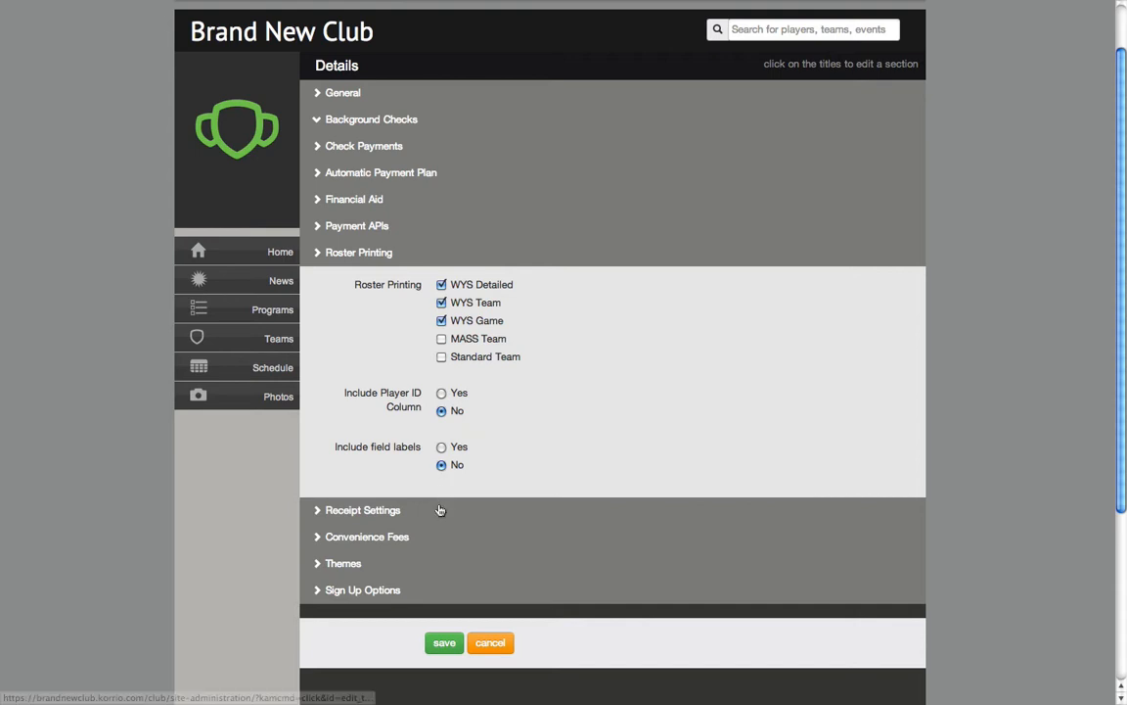
Look over the Return to Club URL, Important Message and attachment fields in Receipt Settings, and collapse the section
scroll(440, 509, "down", 2)
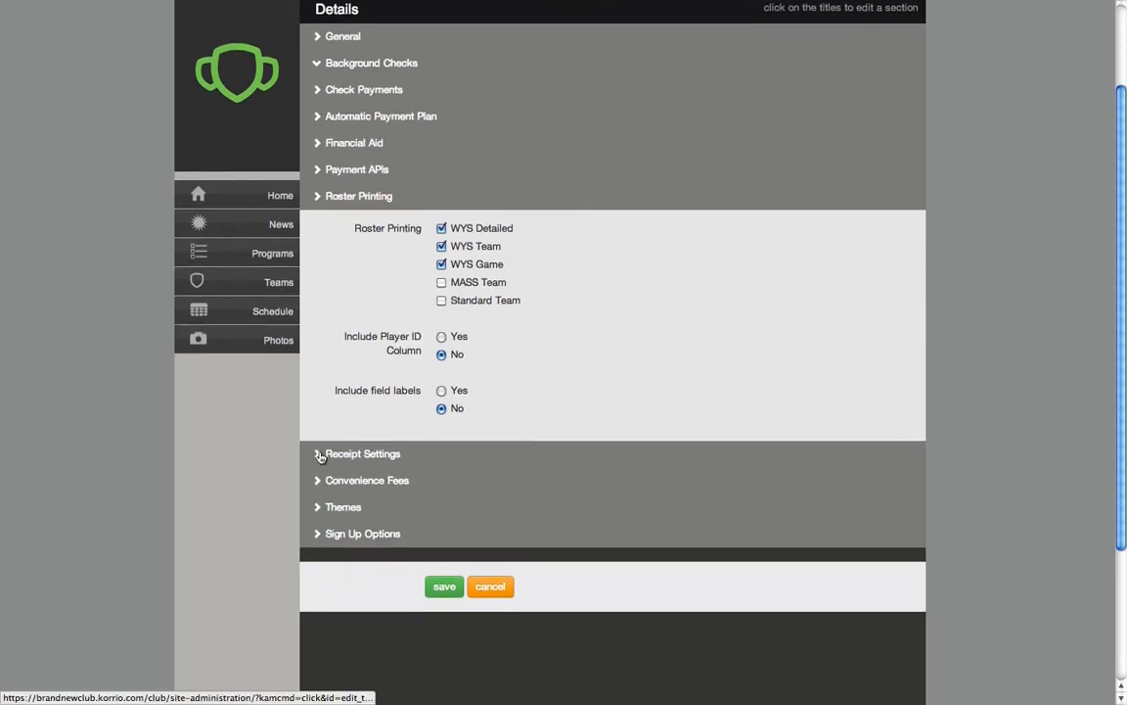
left_click(330, 458)
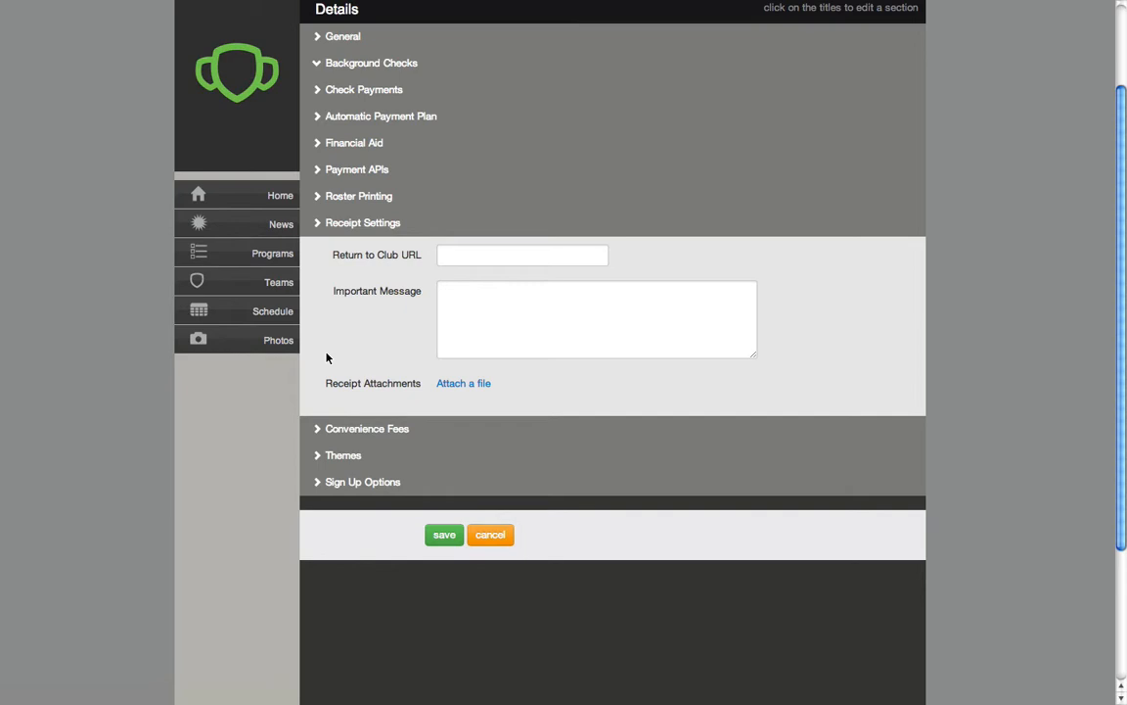
left_click(479, 254)
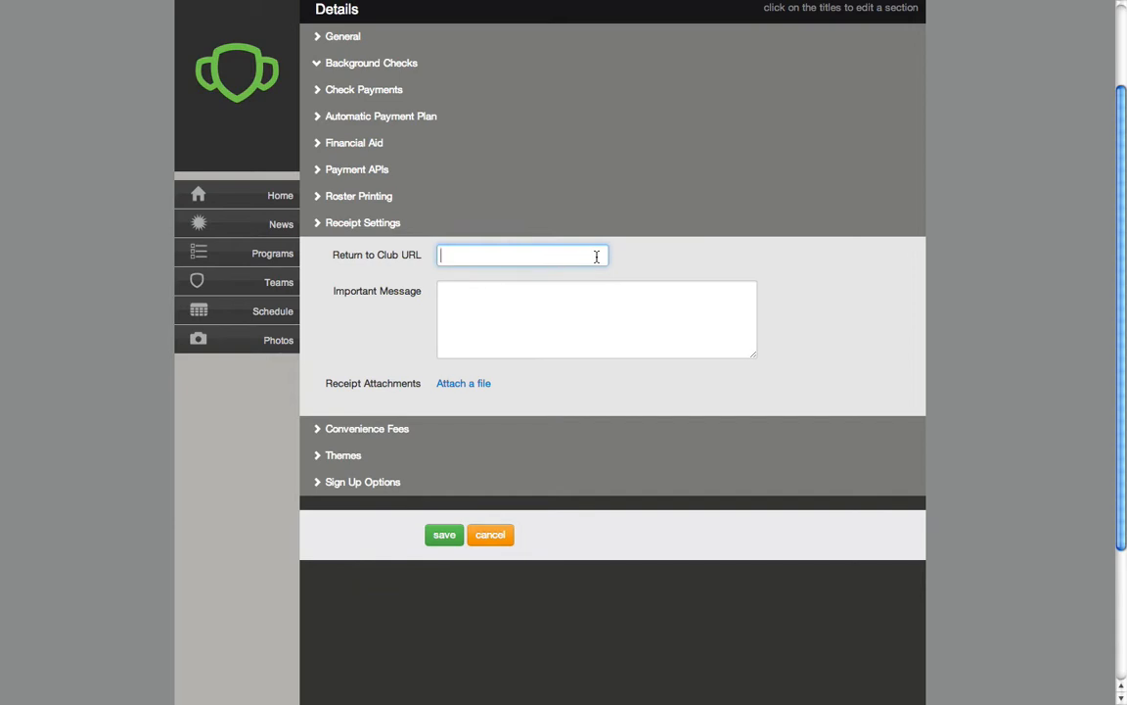
left_click(540, 325)
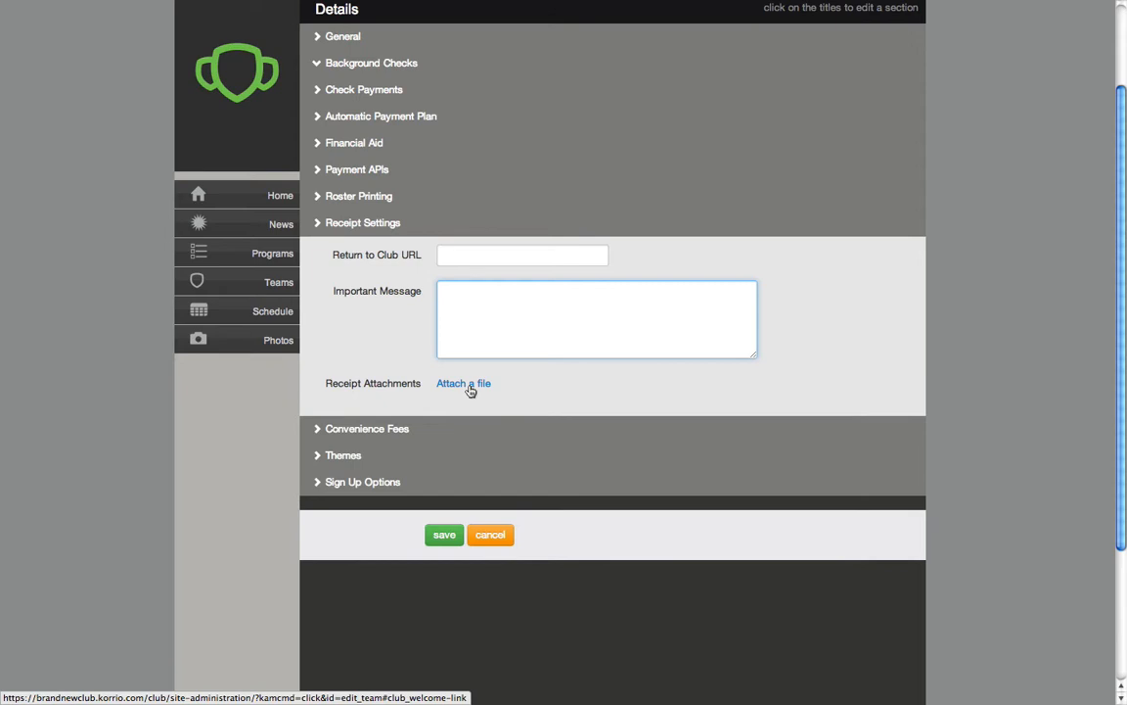
left_click(316, 224)
Enable convenience fees for both credit card and check payments in the Convenience Fees section
left_click(316, 250)
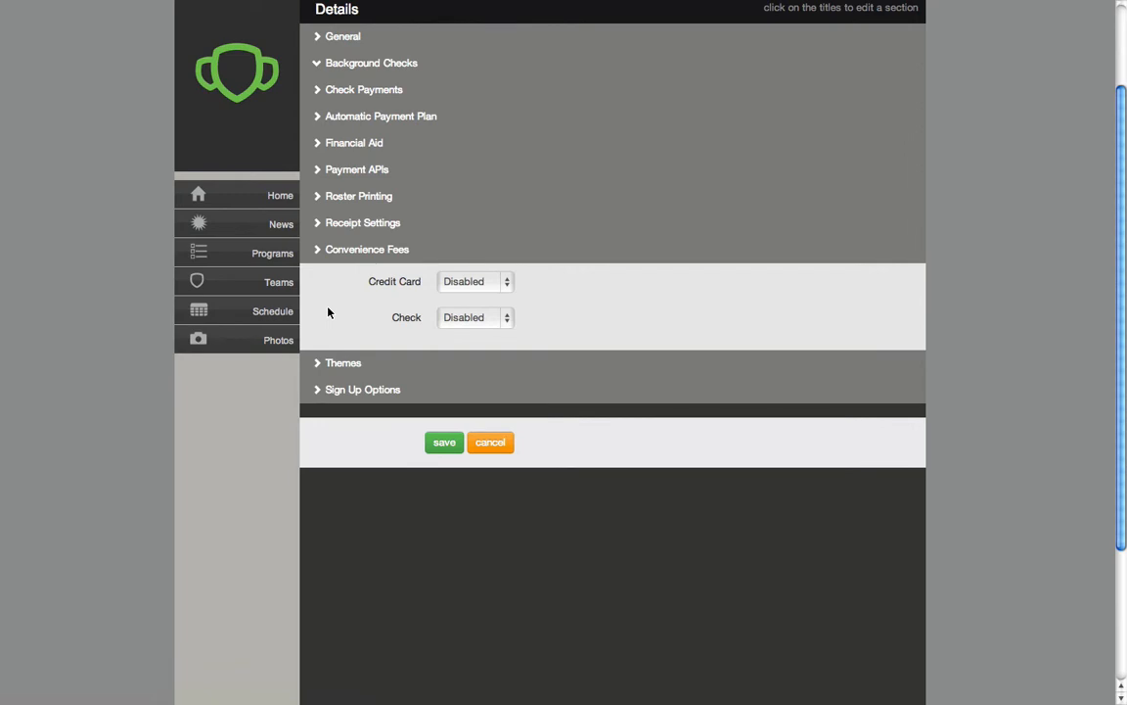
left_click(506, 281)
left_click(470, 264)
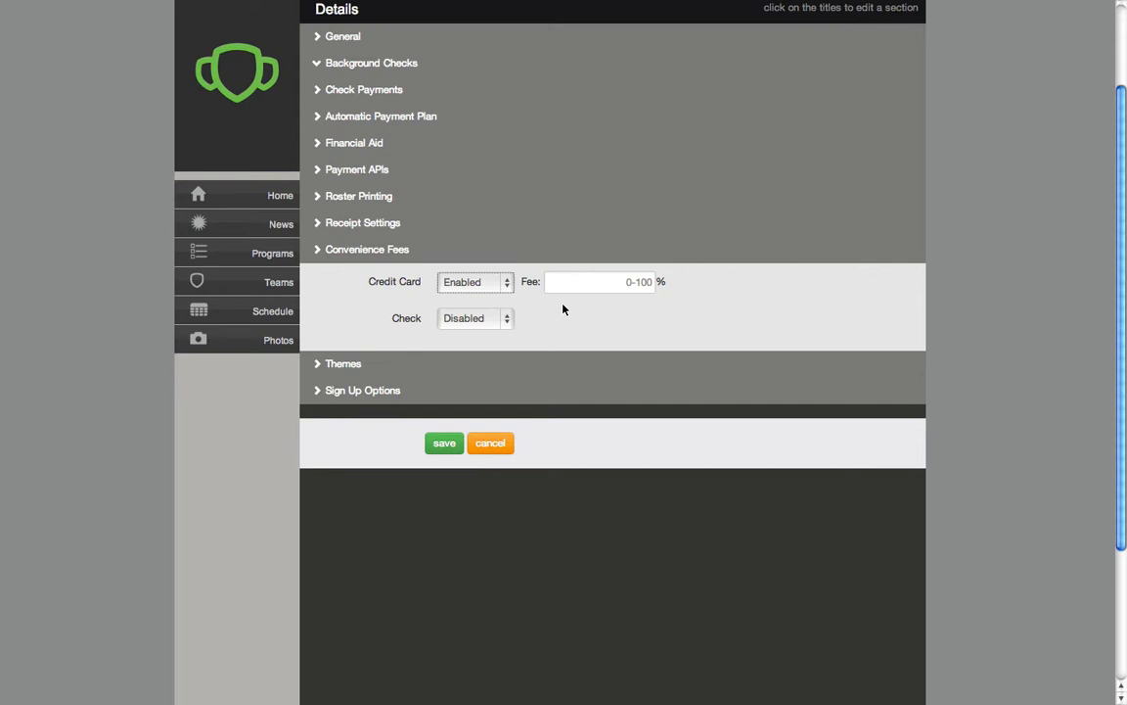
left_click(507, 320)
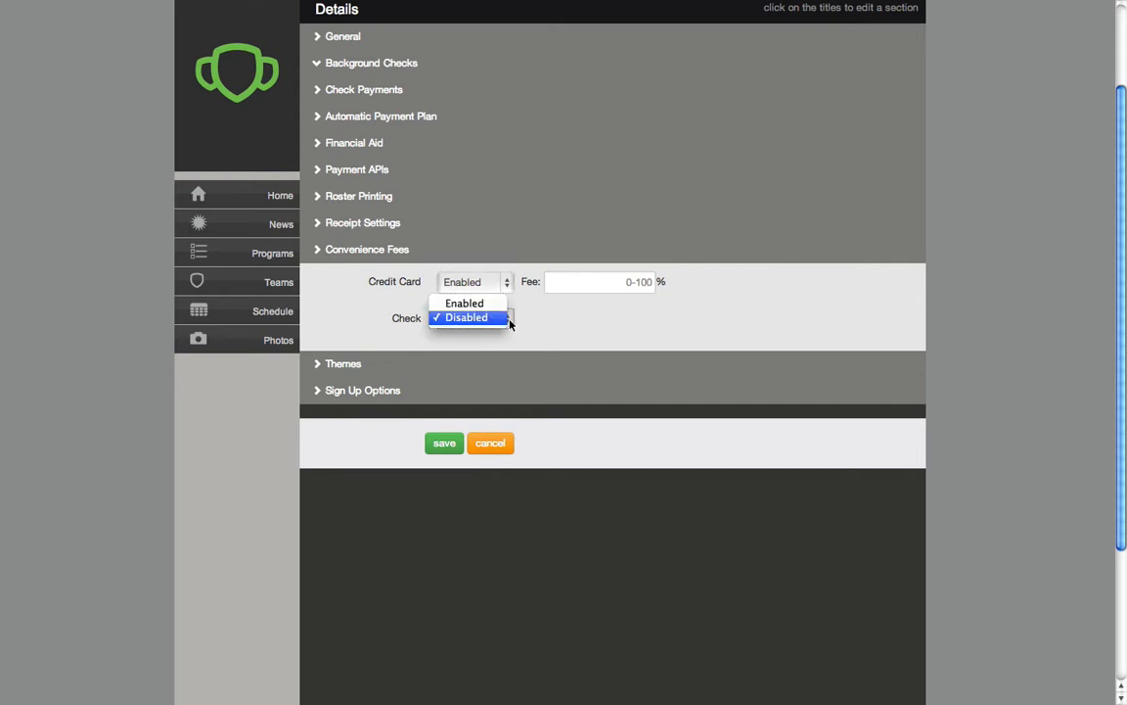
left_click(464, 302)
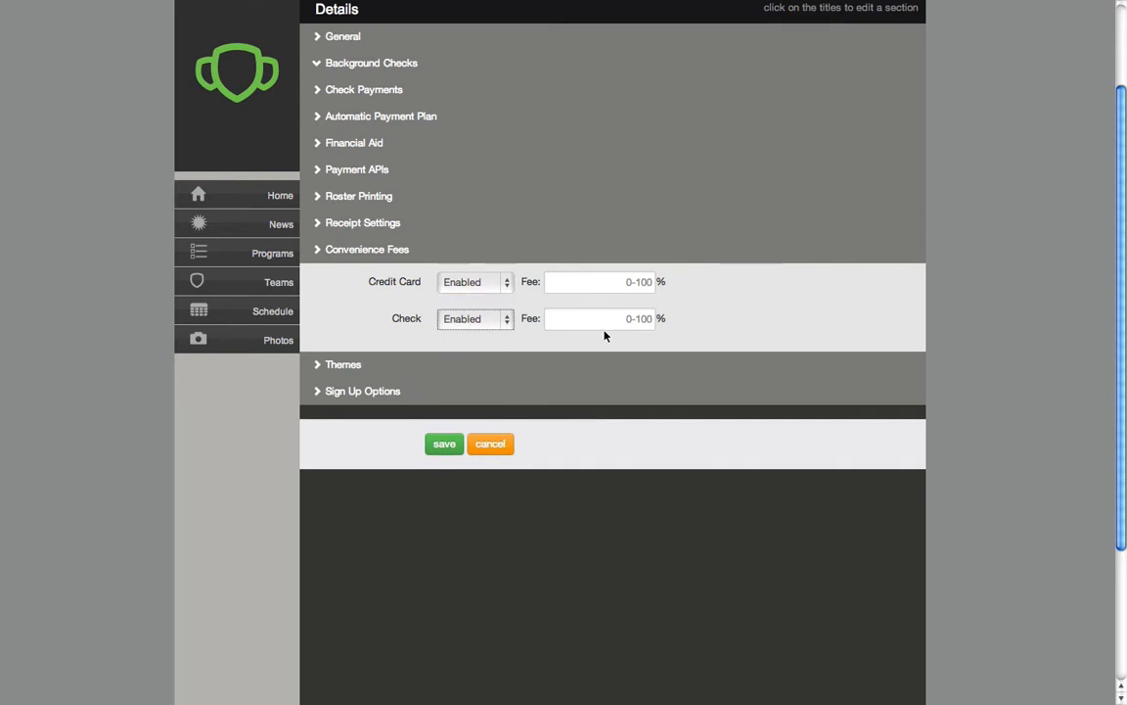
Set the check and credit card convenience fees back to Disabled and collapse the section
left_click(507, 319)
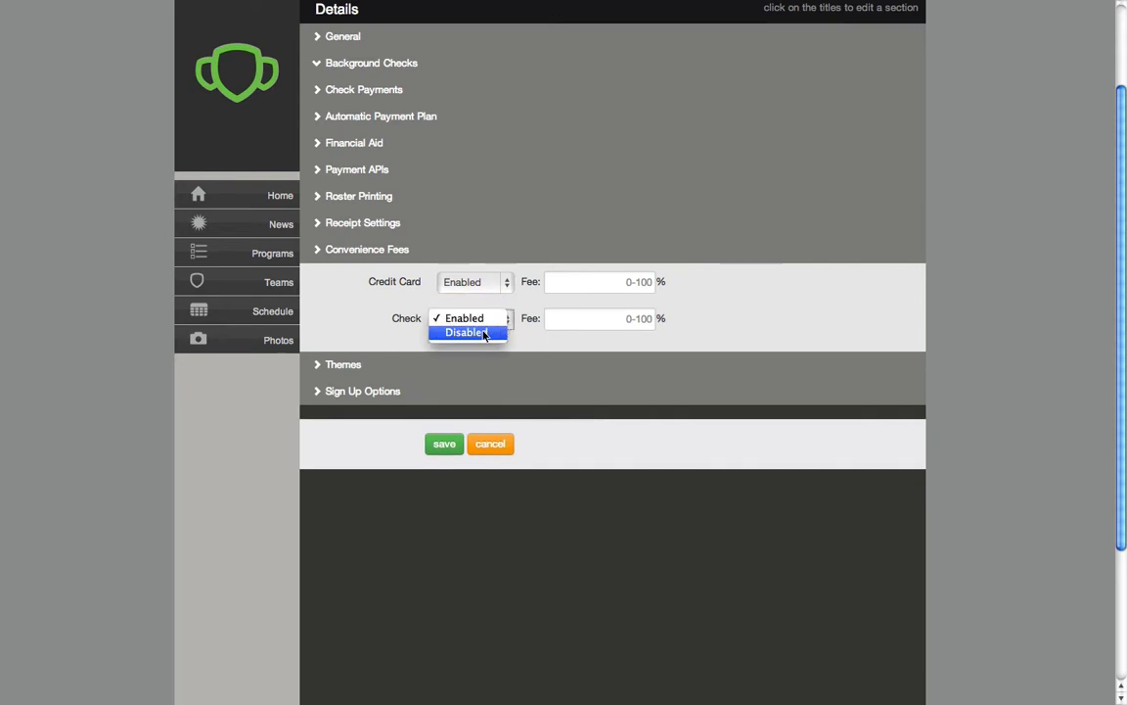
left_click(467, 331)
left_click(506, 282)
left_click(466, 294)
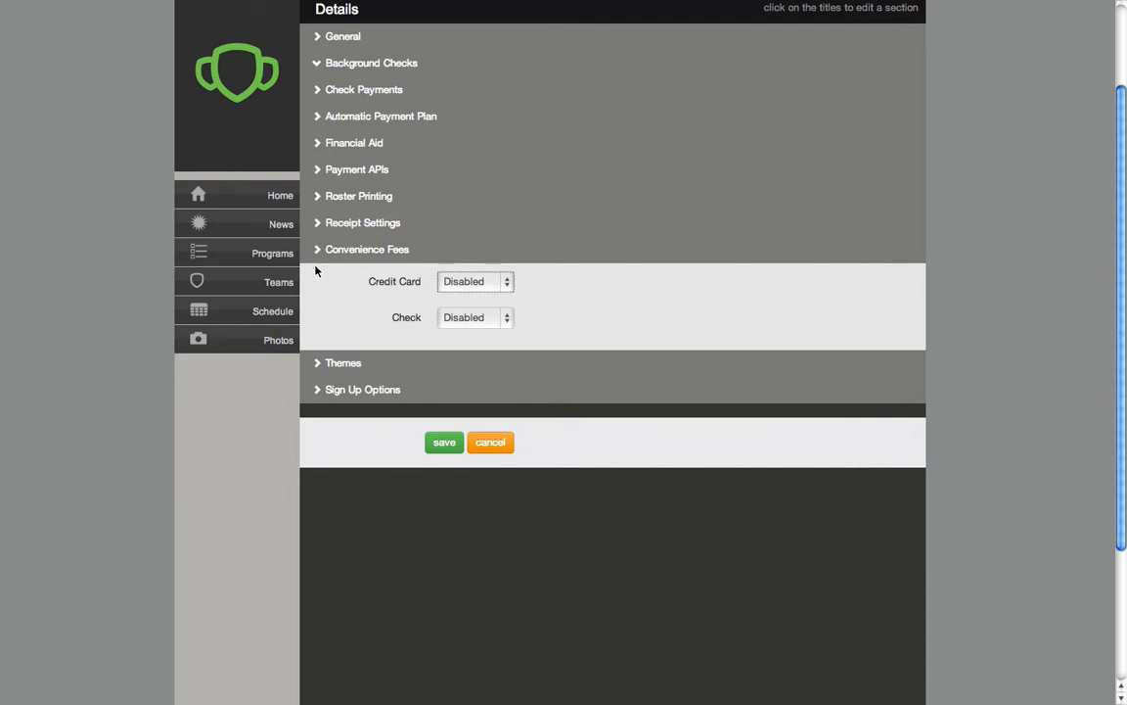
left_click(316, 251)
In the Themes section, start a group avatar upload and choose the KSC logo file from today's files
left_click(317, 277)
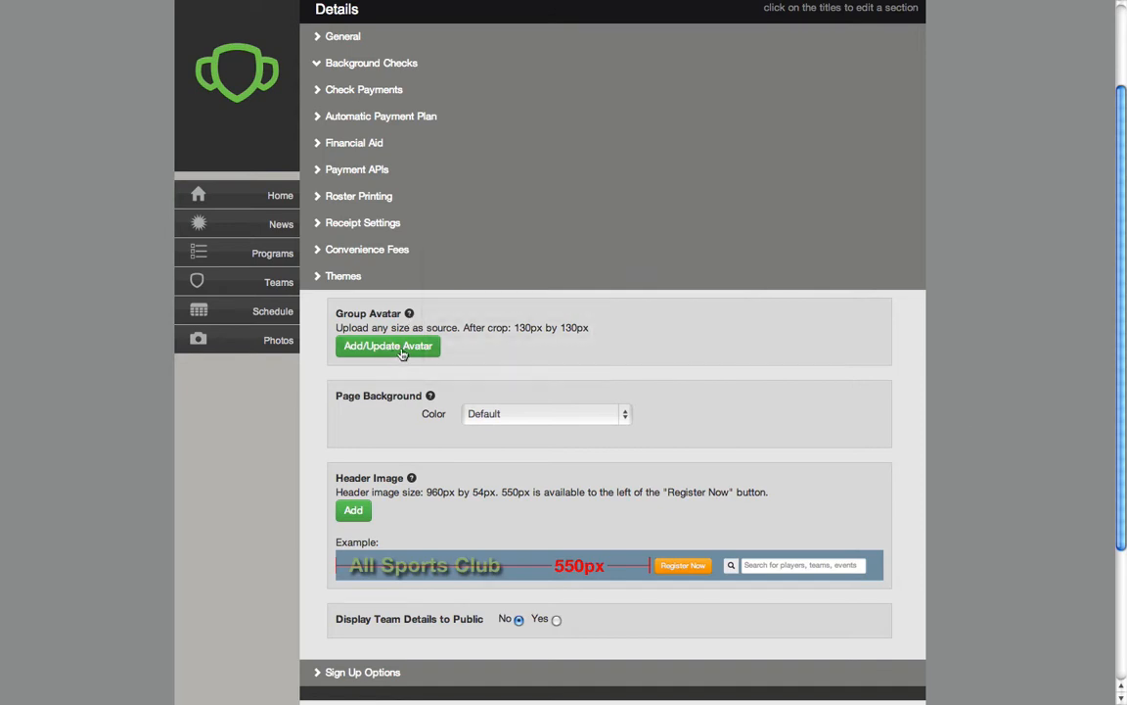
scroll(392, 354, "up", 2)
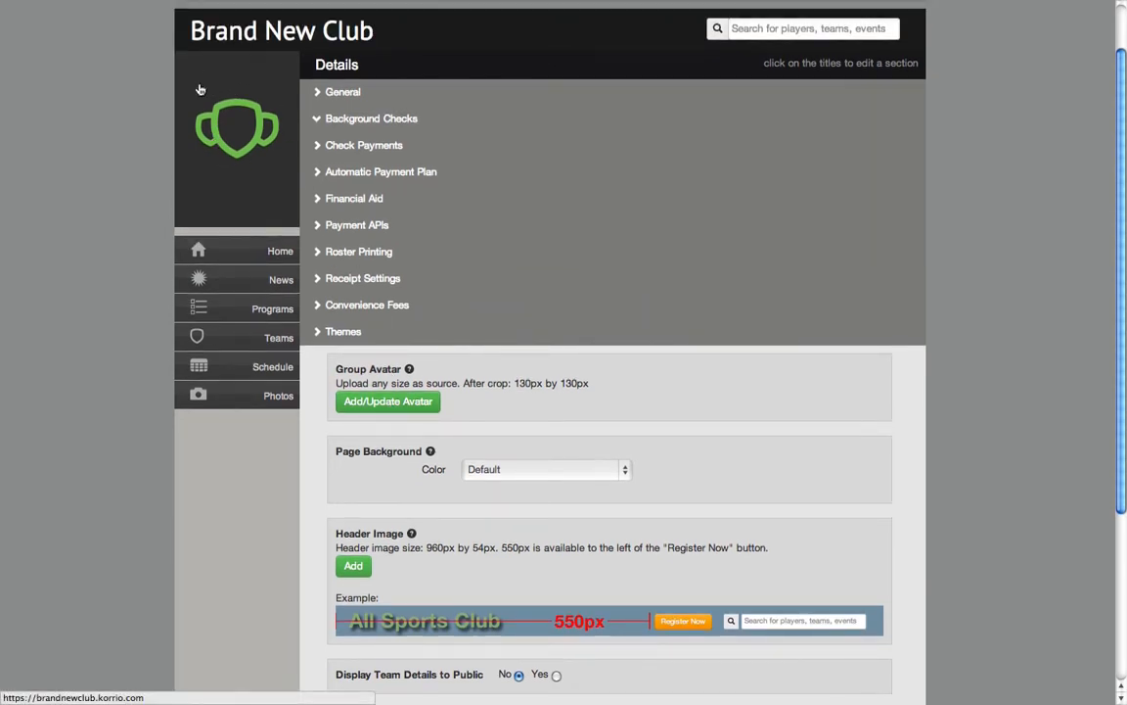
left_click(386, 403)
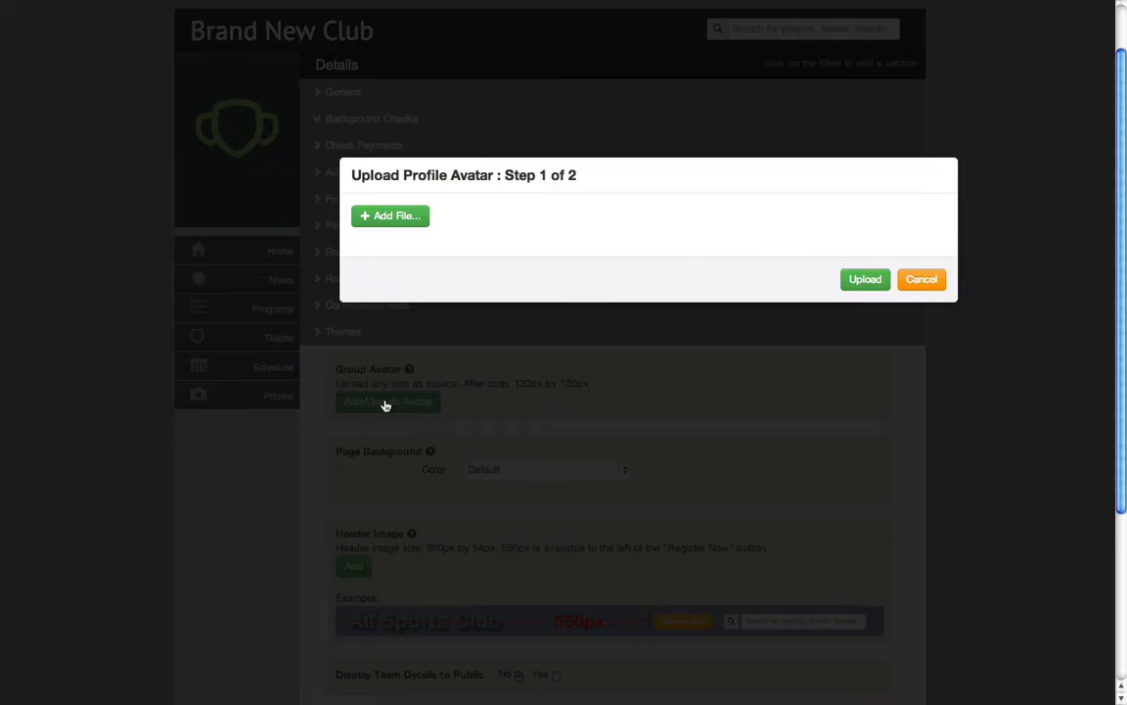
left_click(386, 217)
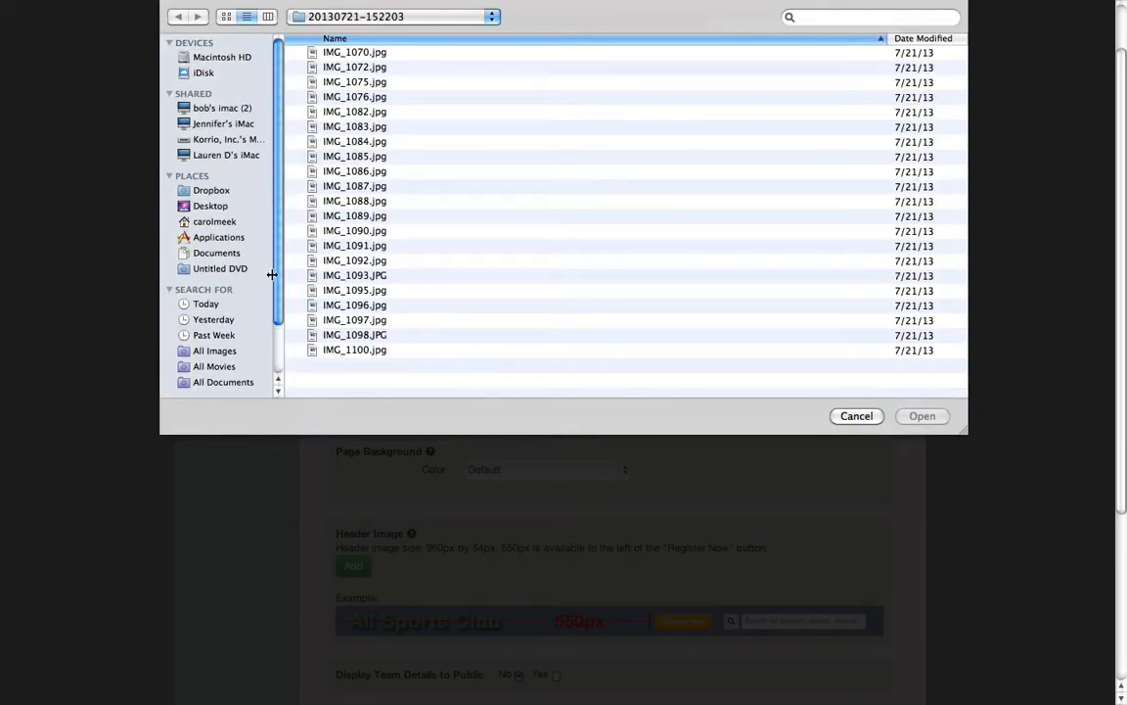
left_click(205, 304)
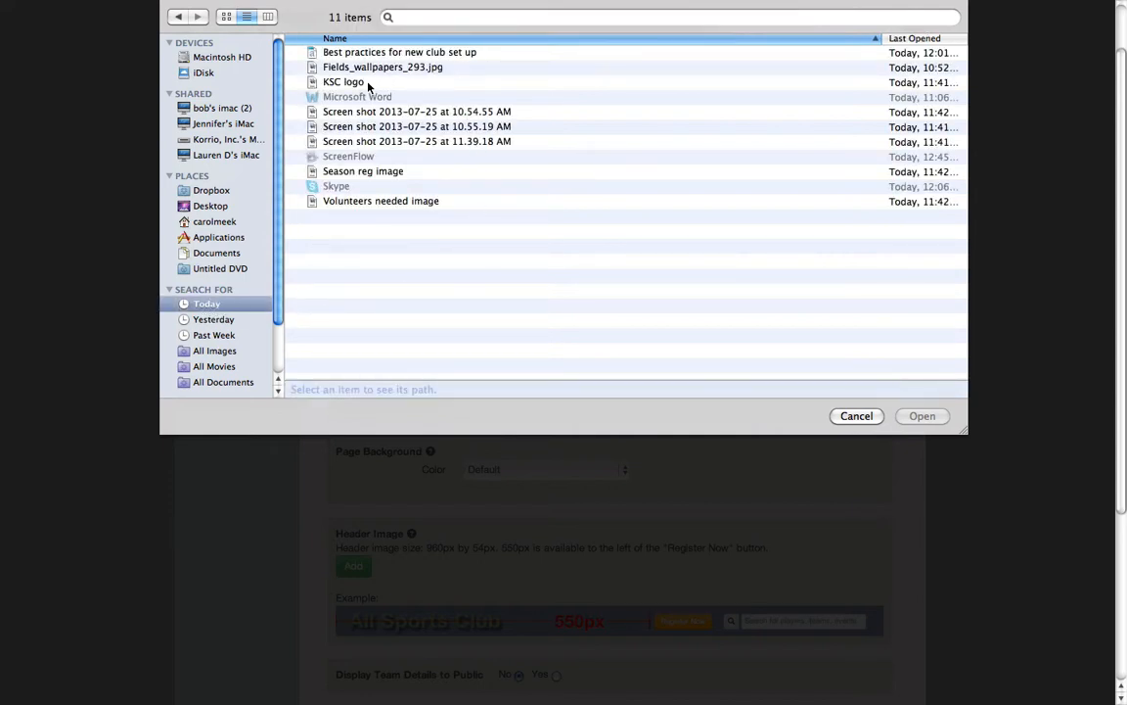
left_click(338, 82)
left_click(920, 416)
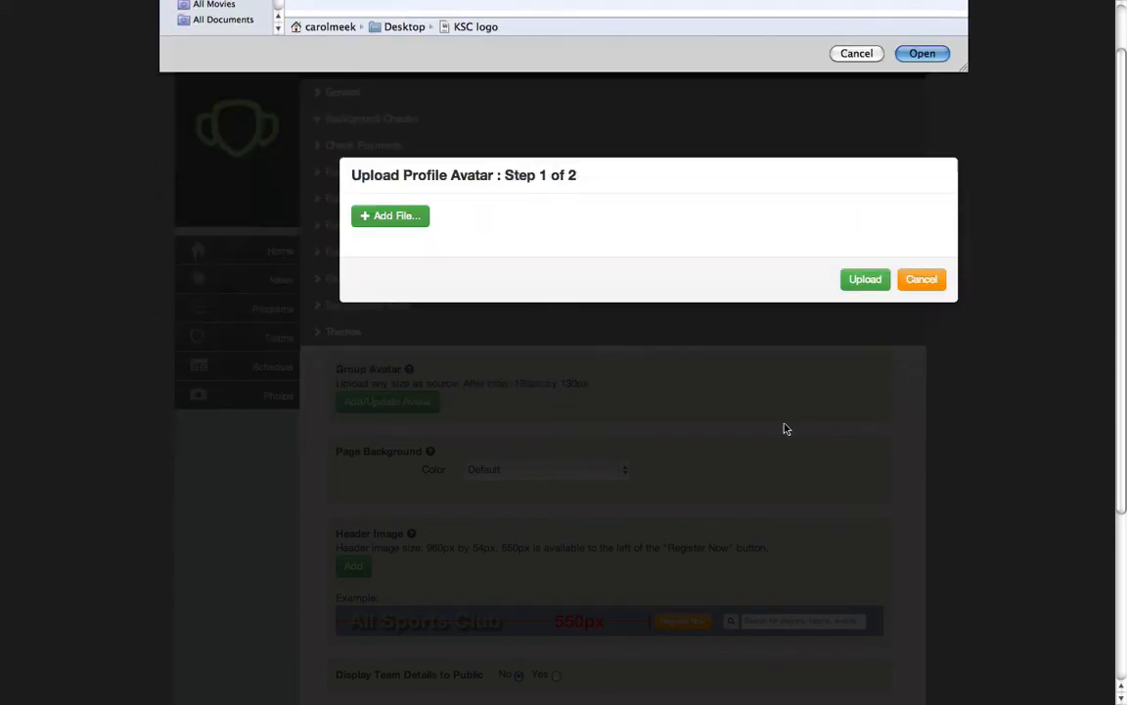
Upload the logo, enlarge the crop area to frame the whole shield, and save the avatar
left_click(863, 321)
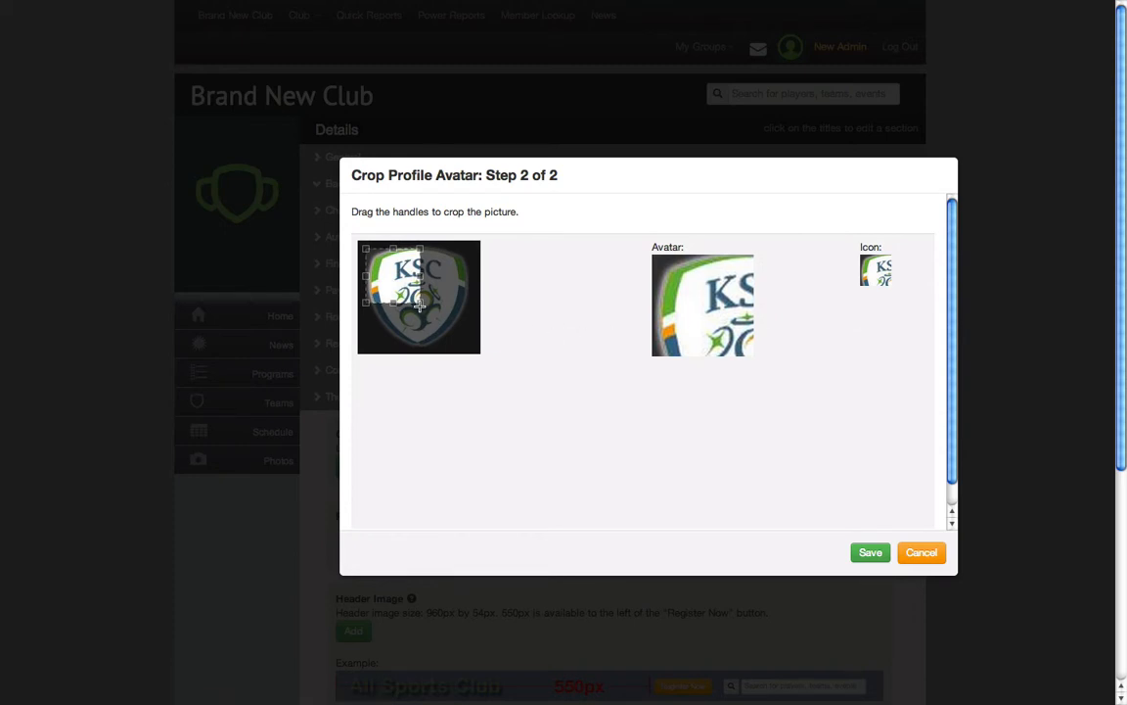
left_click_drag(421, 303, 434, 337)
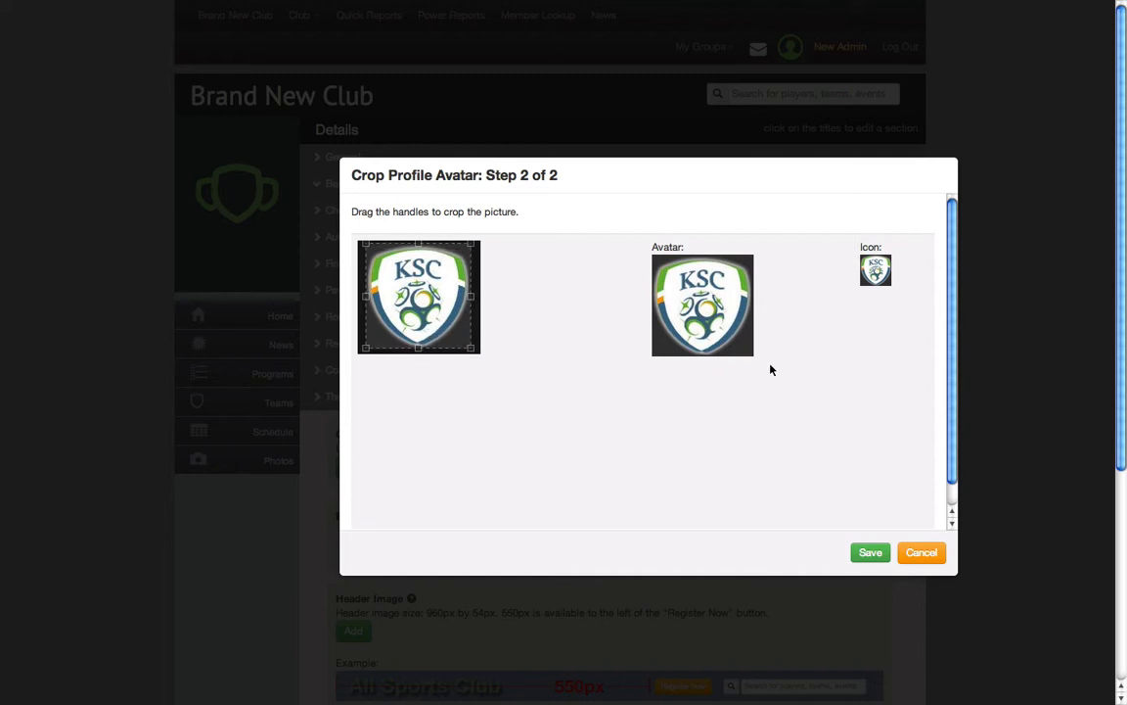
left_click(871, 554)
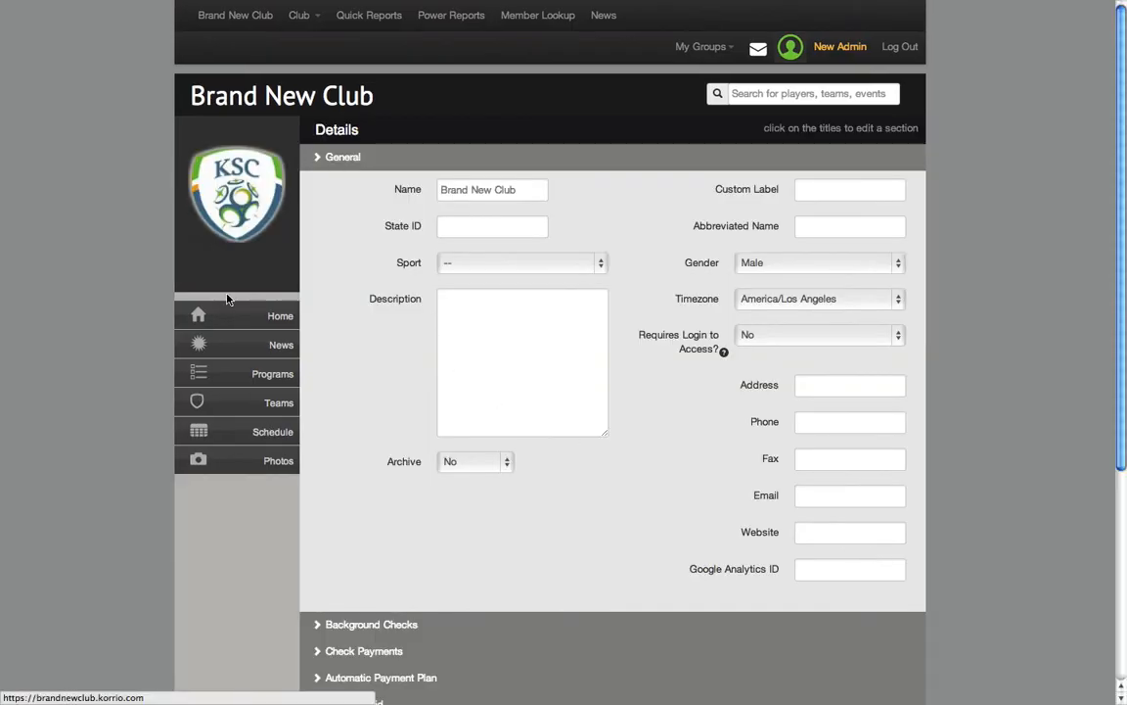
Reopen the Themes section of the club details
scroll(411, 441, "down", 5)
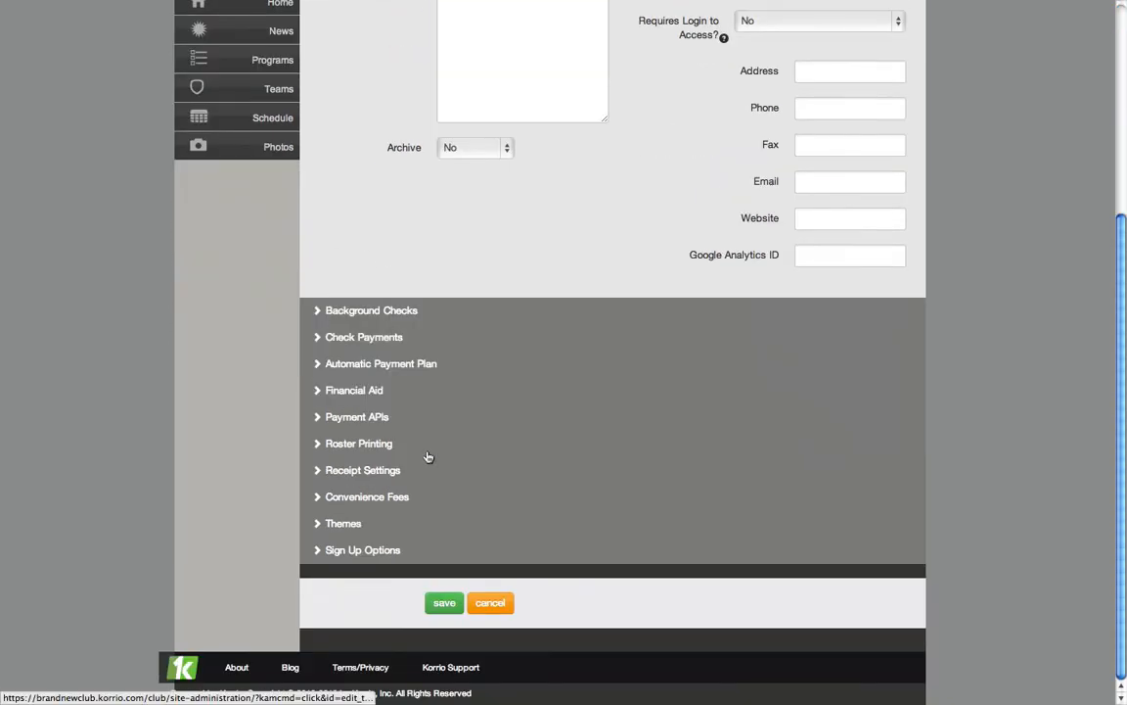
left_click(324, 523)
scroll(323, 525, "down", 5)
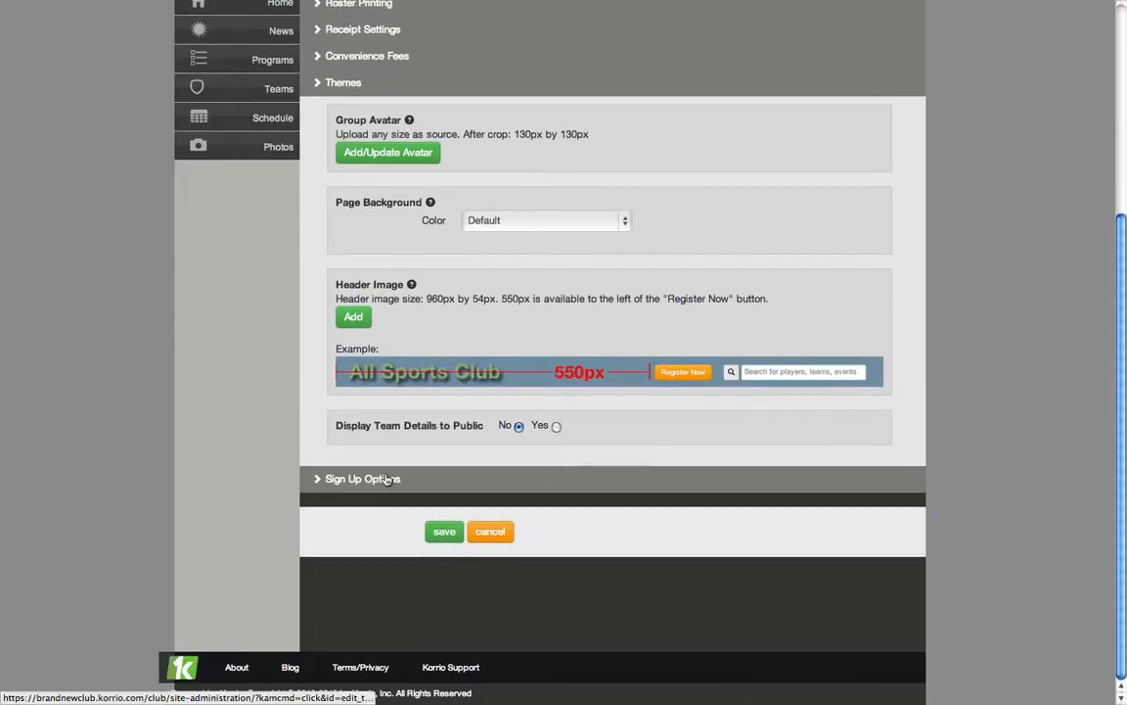
Try Blue, Dark Blue and Orange as the page background color
left_click(556, 220)
left_click(494, 234)
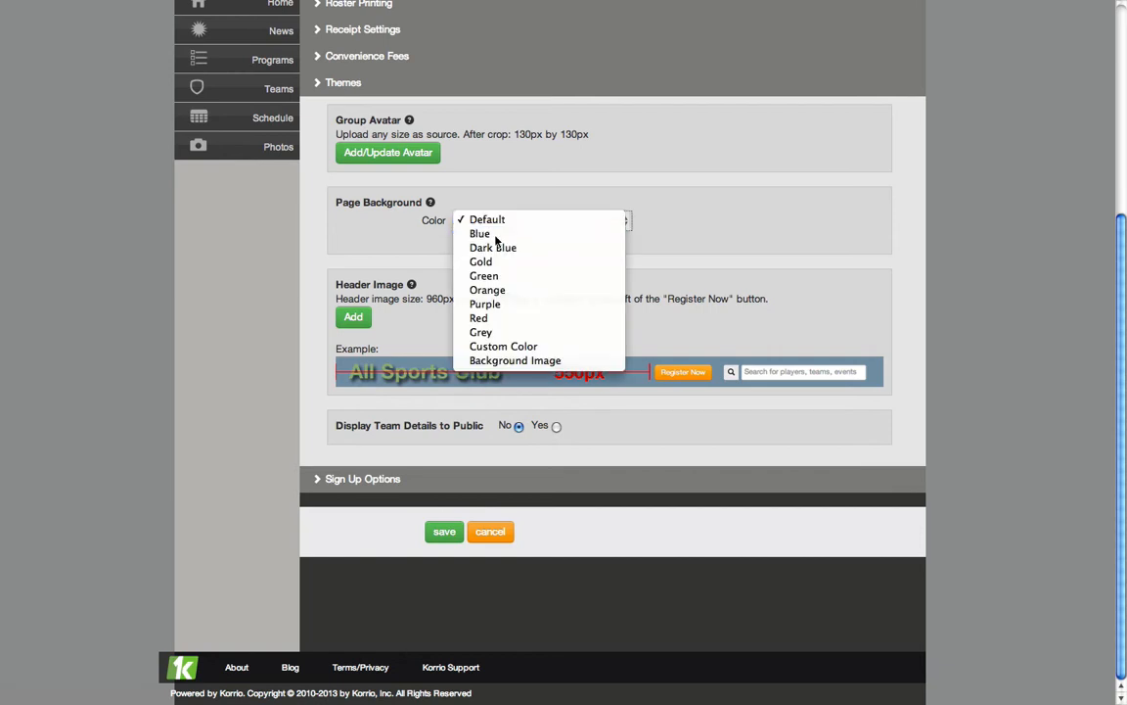
left_click(494, 224)
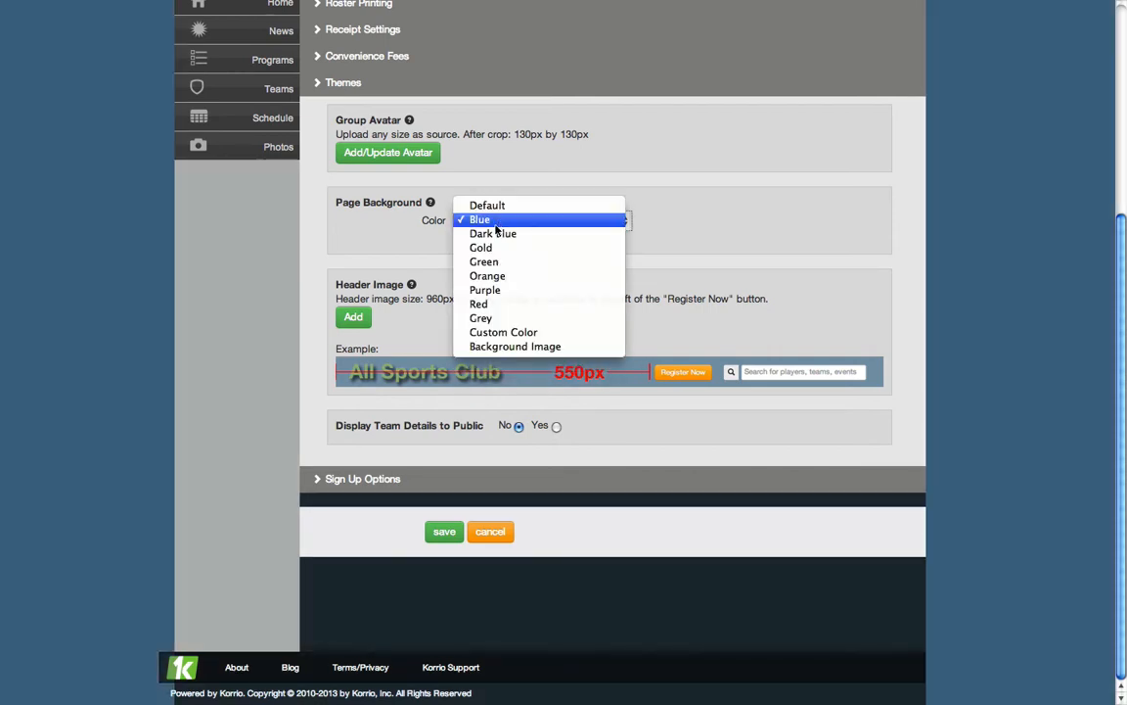
left_click(493, 237)
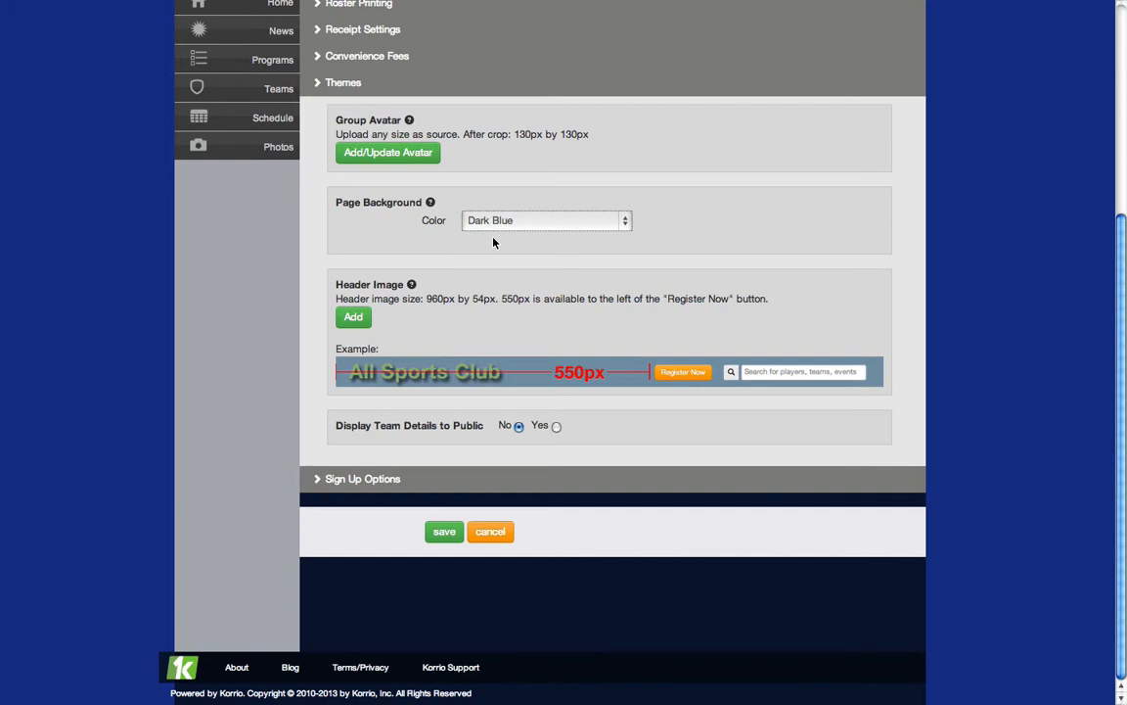
left_click(494, 221)
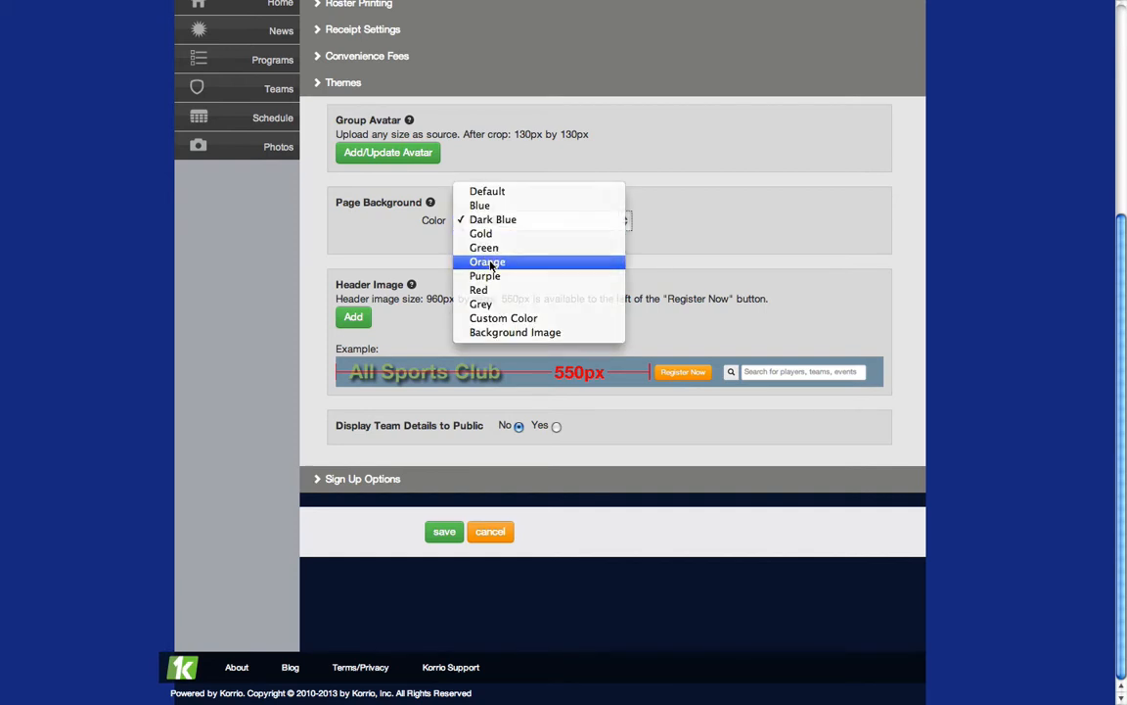
left_click(488, 262)
Set the page background to Background Image and start adding an image for it
left_click(594, 223)
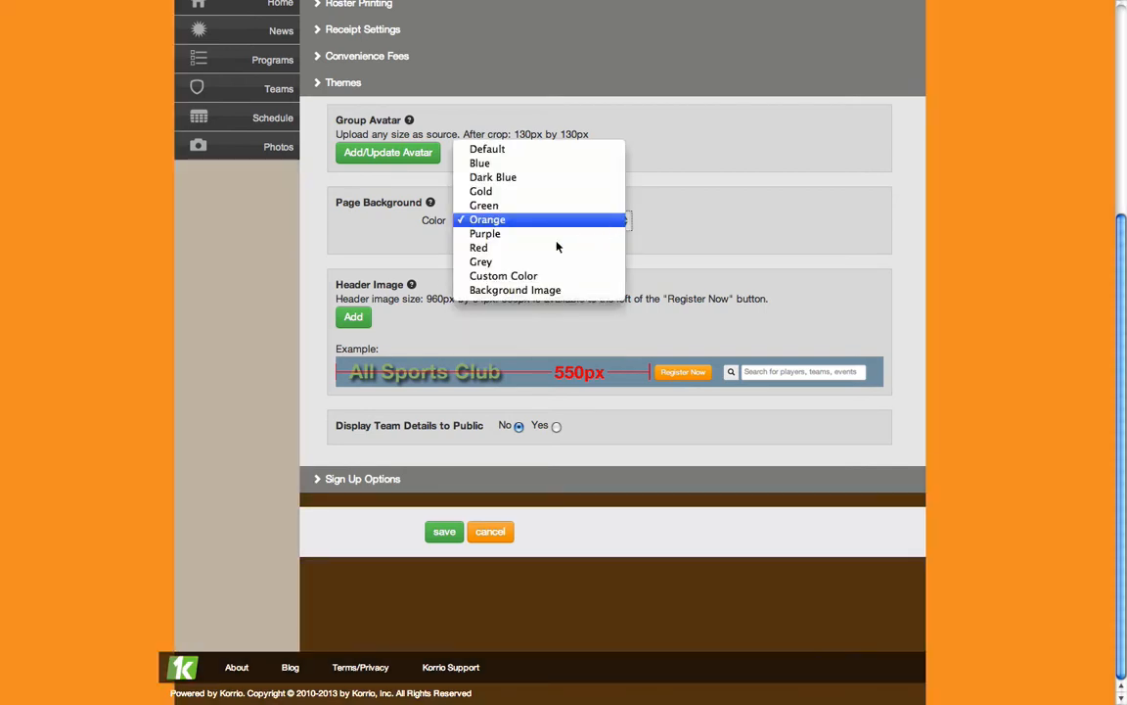
left_click(489, 289)
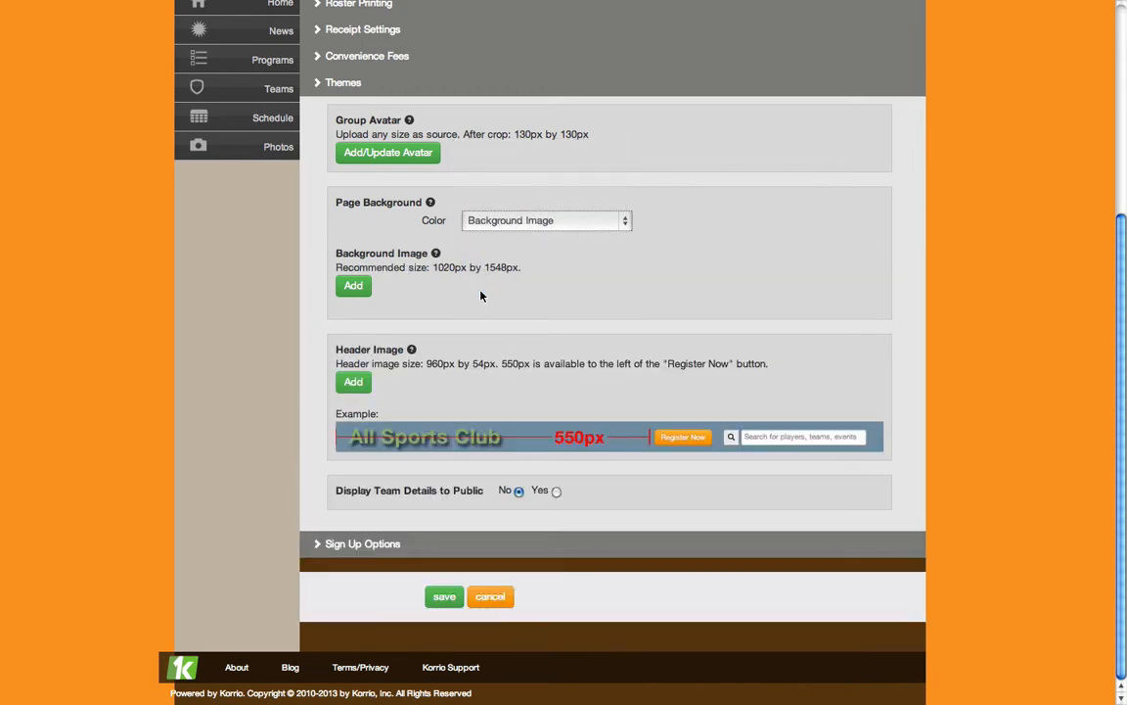
left_click(354, 288)
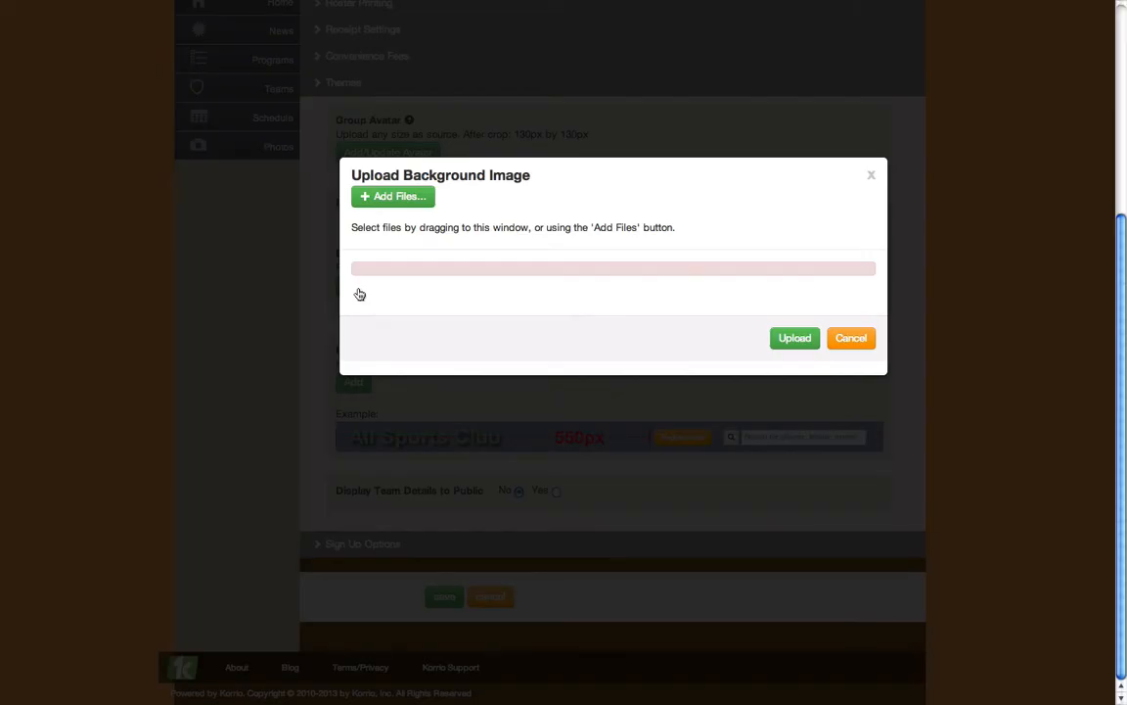
Choose Fields_wallpapers_293.jpg from today's files, upload it and finish adding it as the background image
left_click(388, 196)
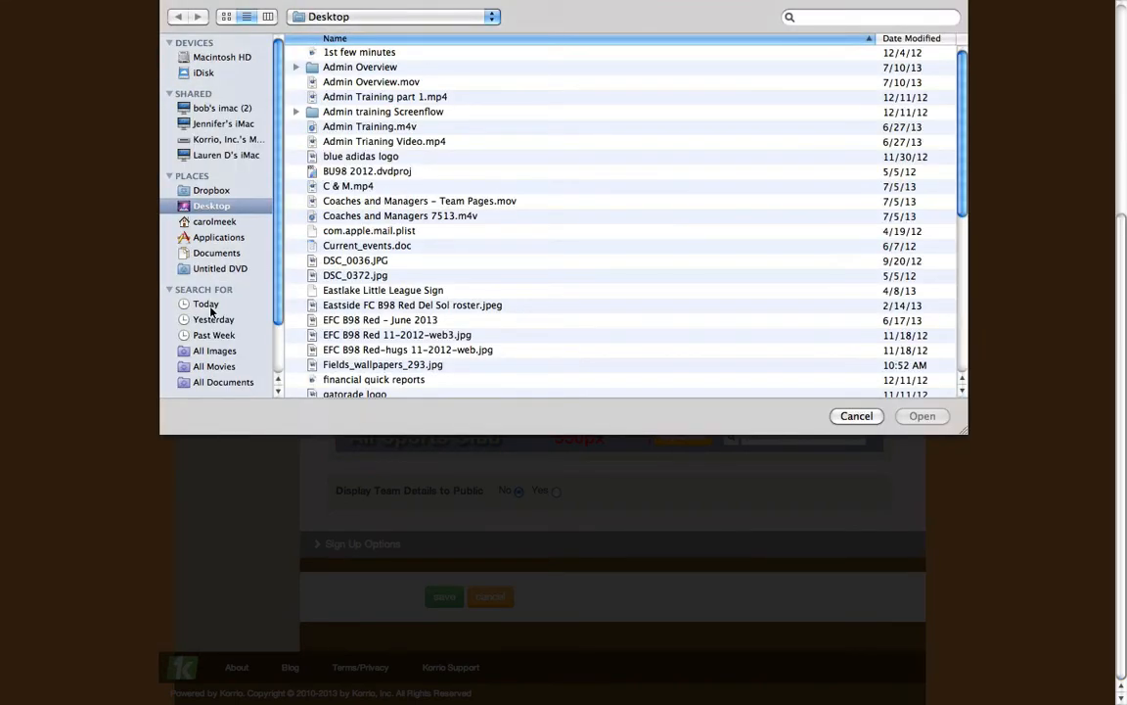
left_click(209, 305)
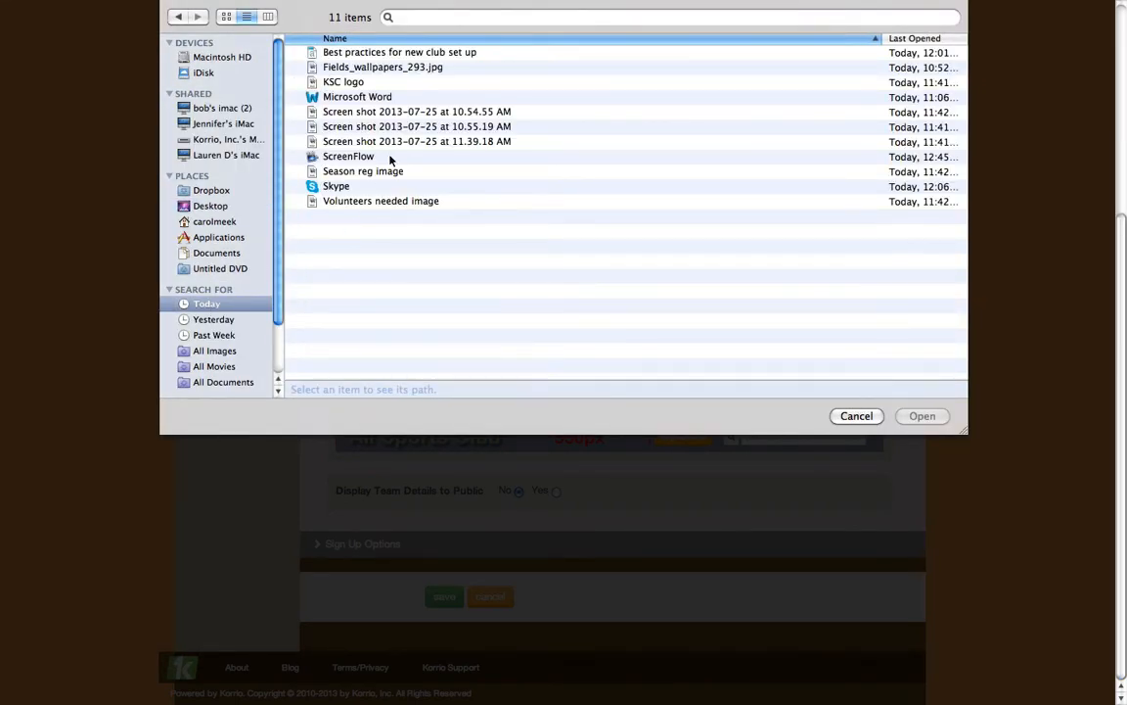
left_click(418, 71)
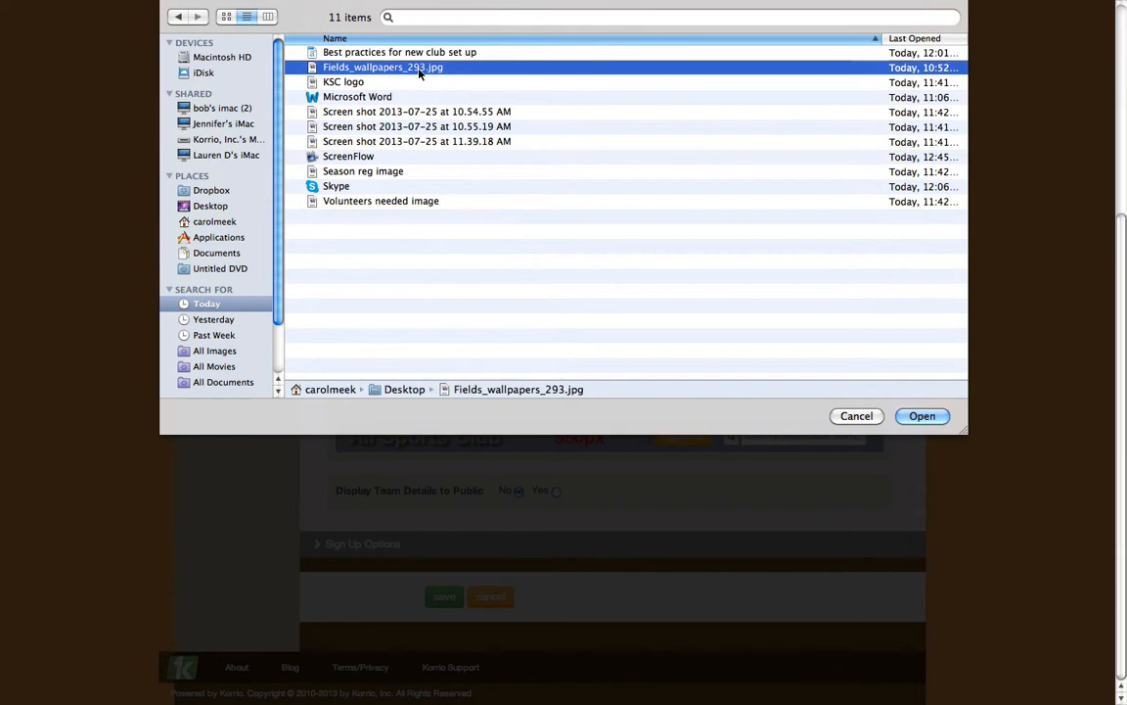
left_click(918, 417)
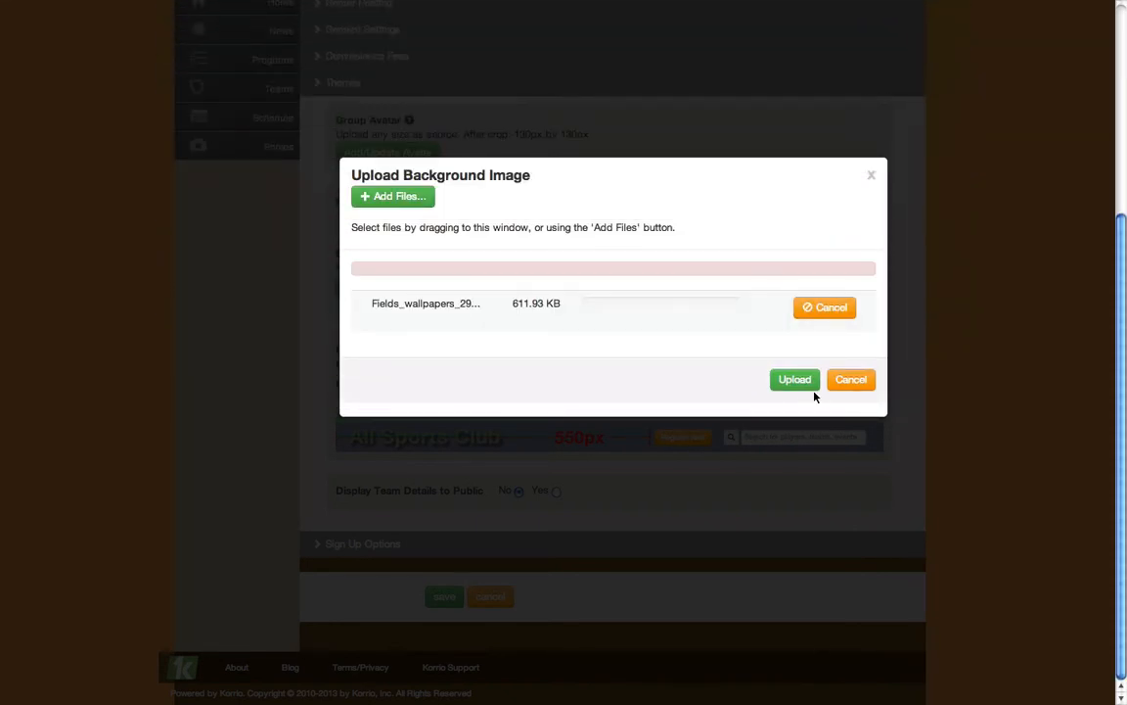
left_click(792, 380)
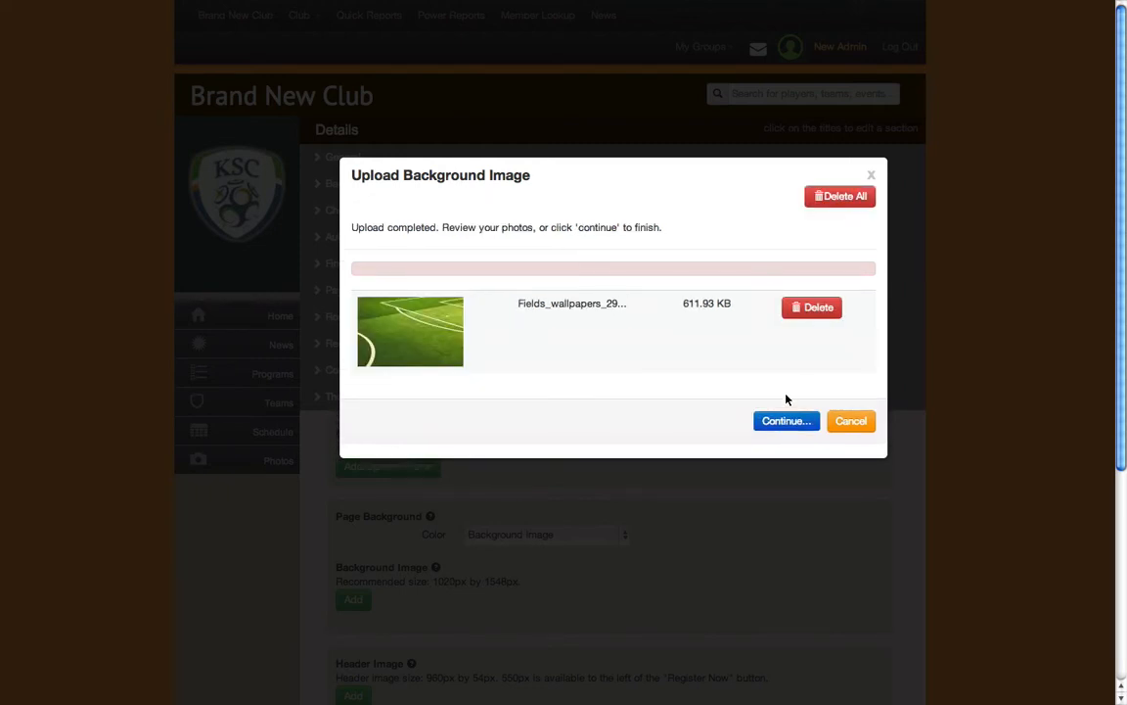
left_click(785, 427)
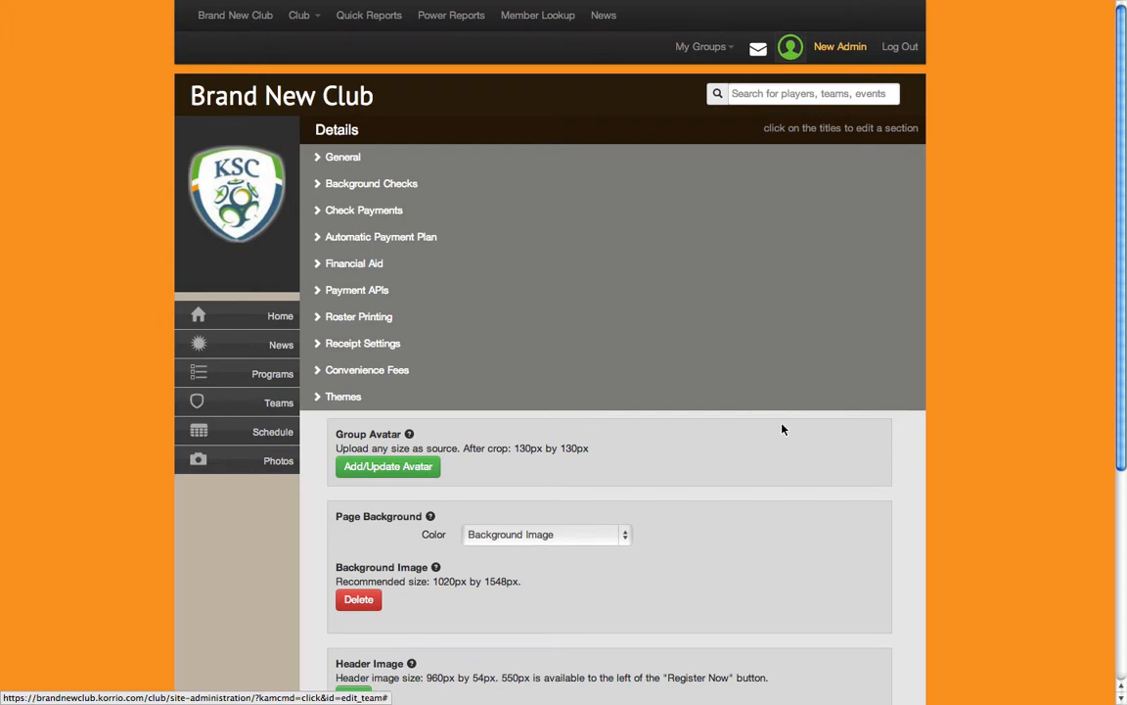
Expand the Sign Up Options section and set School Required to Yes
scroll(910, 460, "down", 3)
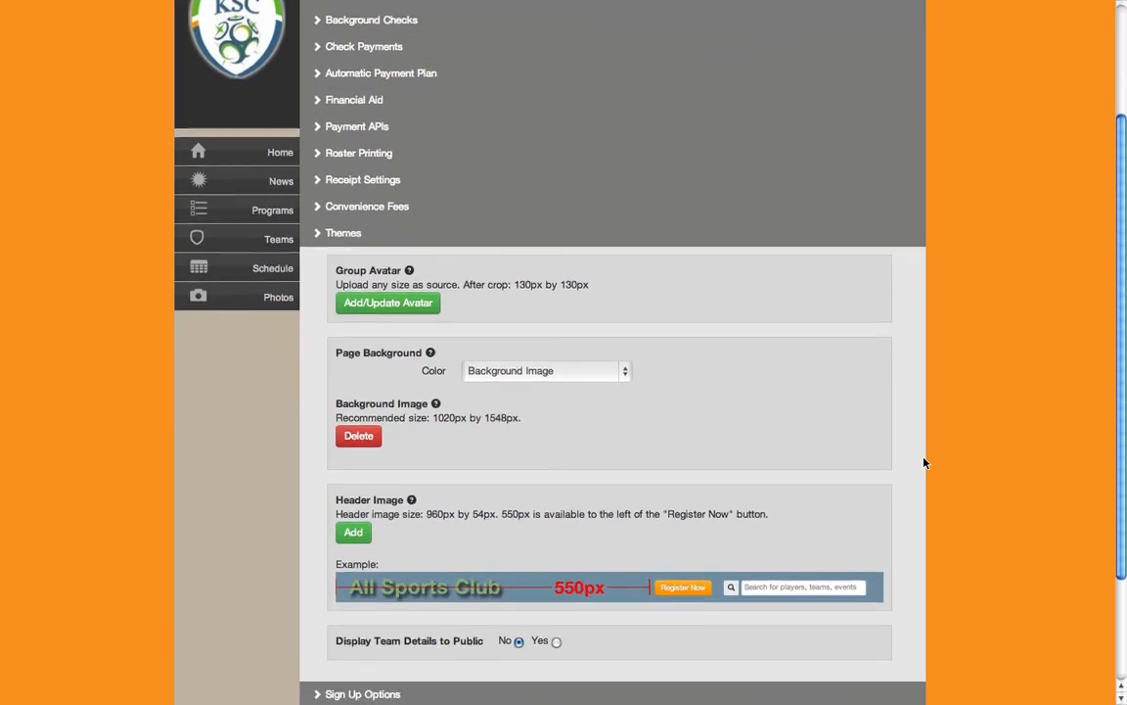
scroll(925, 462, "down", 2)
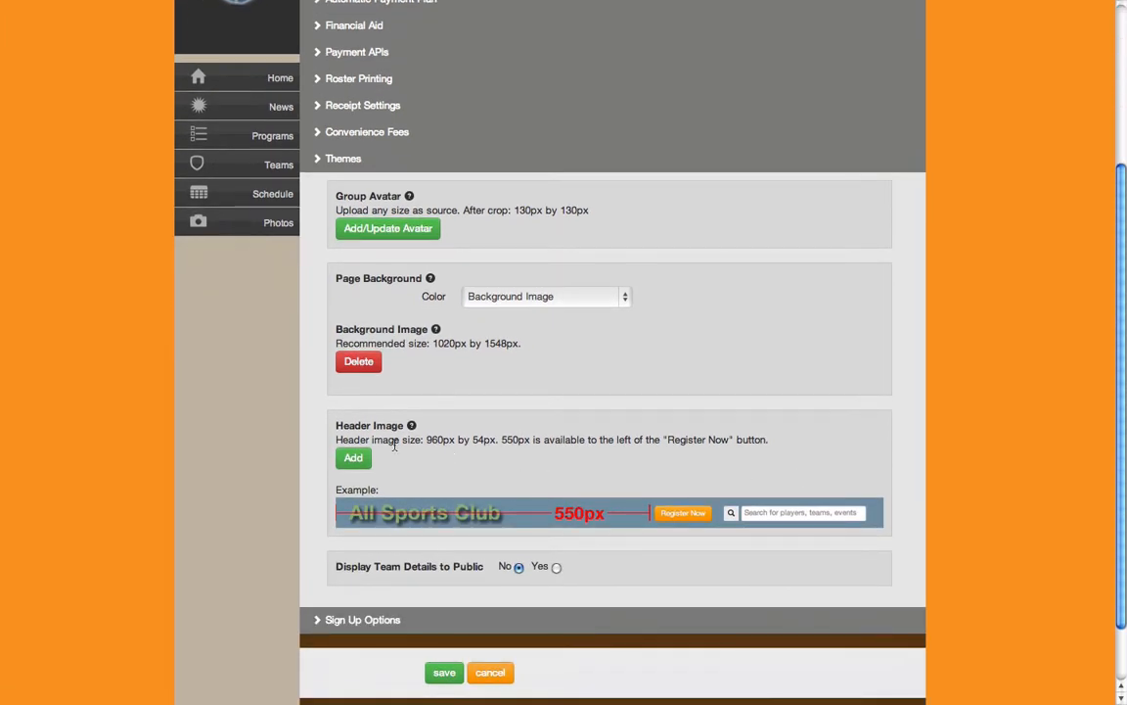
scroll(518, 450, "up", 5)
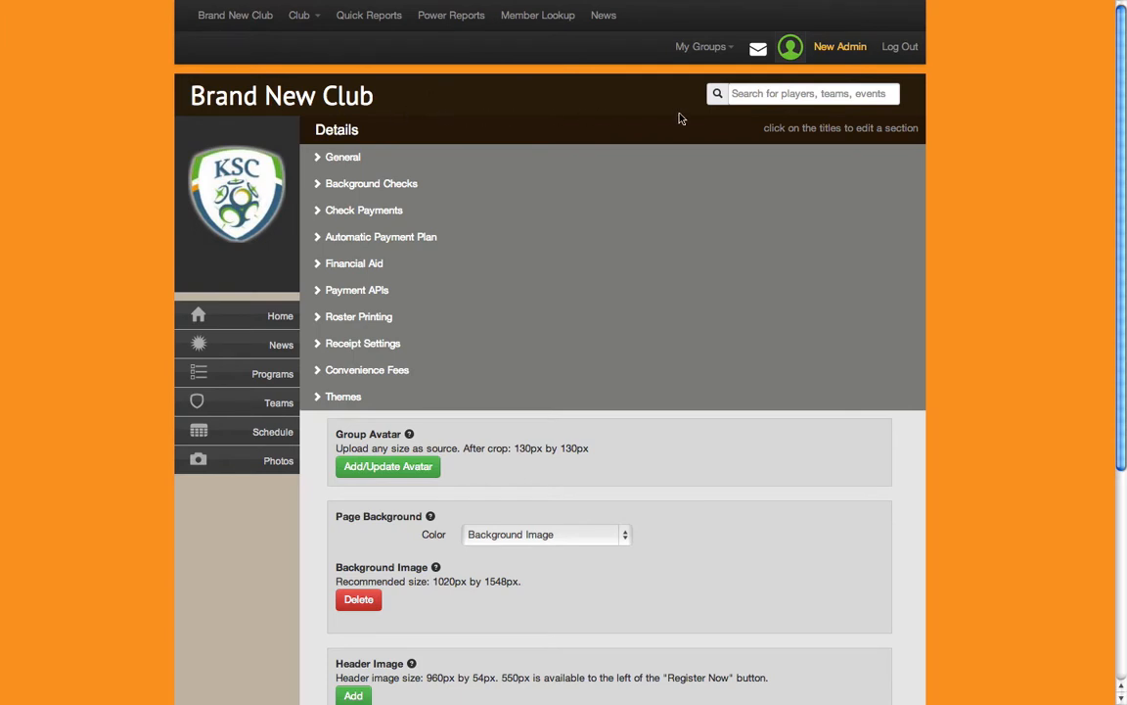
scroll(675, 122, "down", 5)
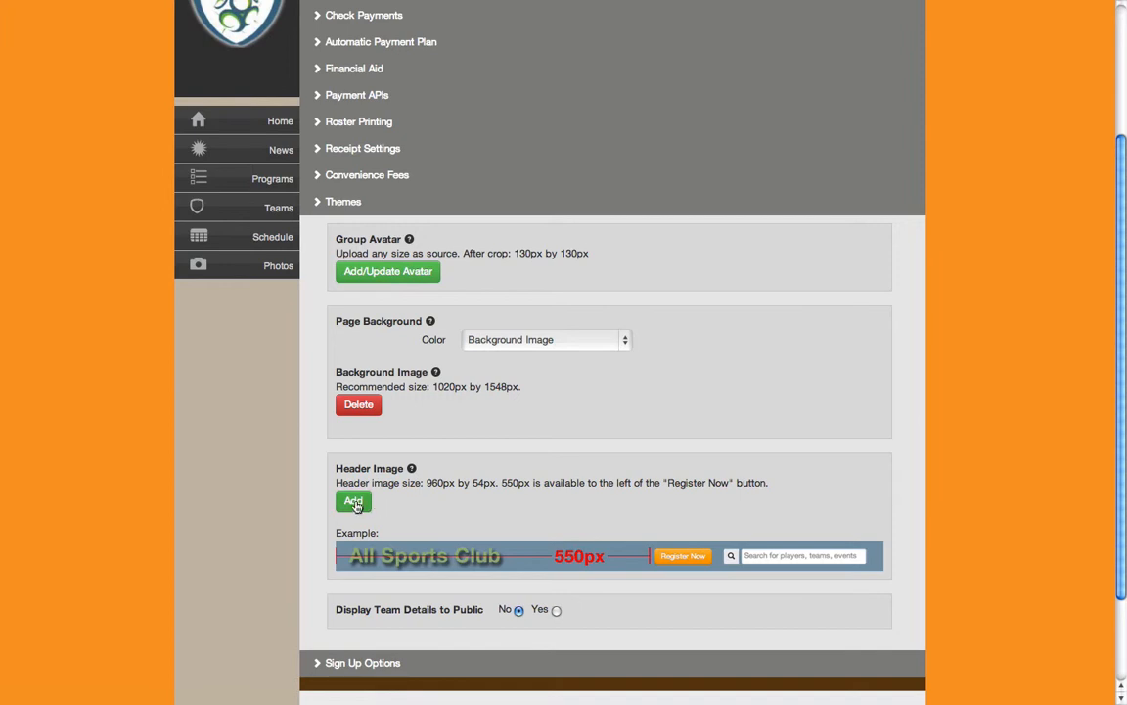
scroll(418, 504, "down", 2)
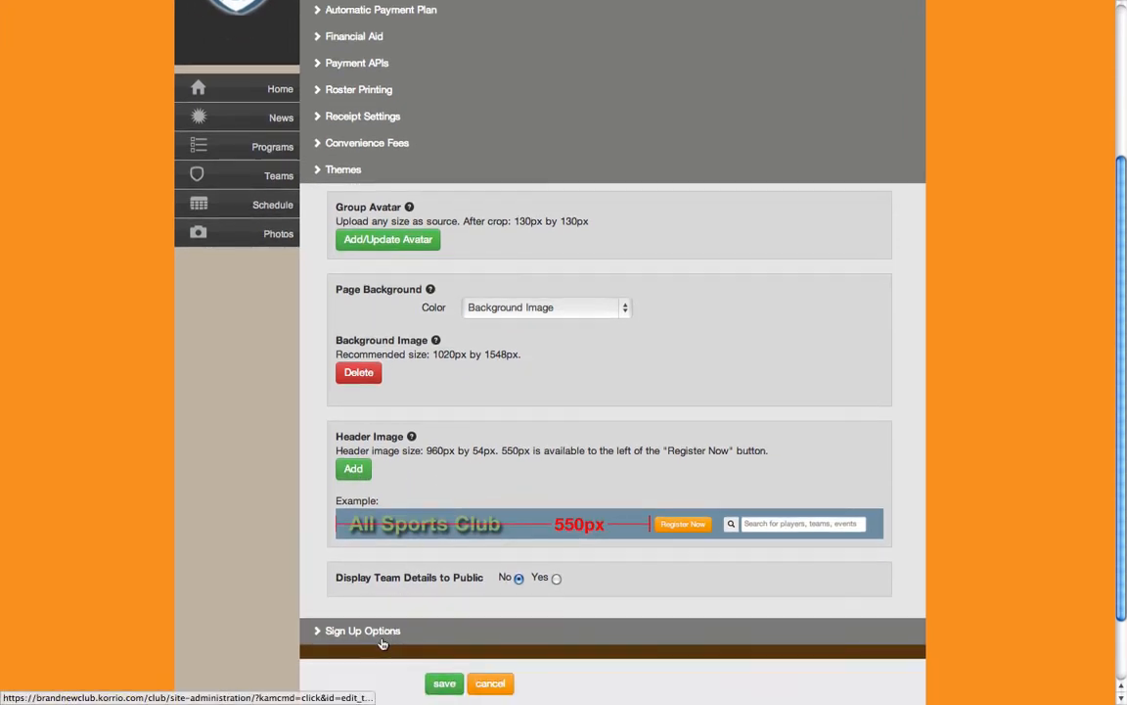
scroll(381, 642, "down", 2)
left_click(347, 587)
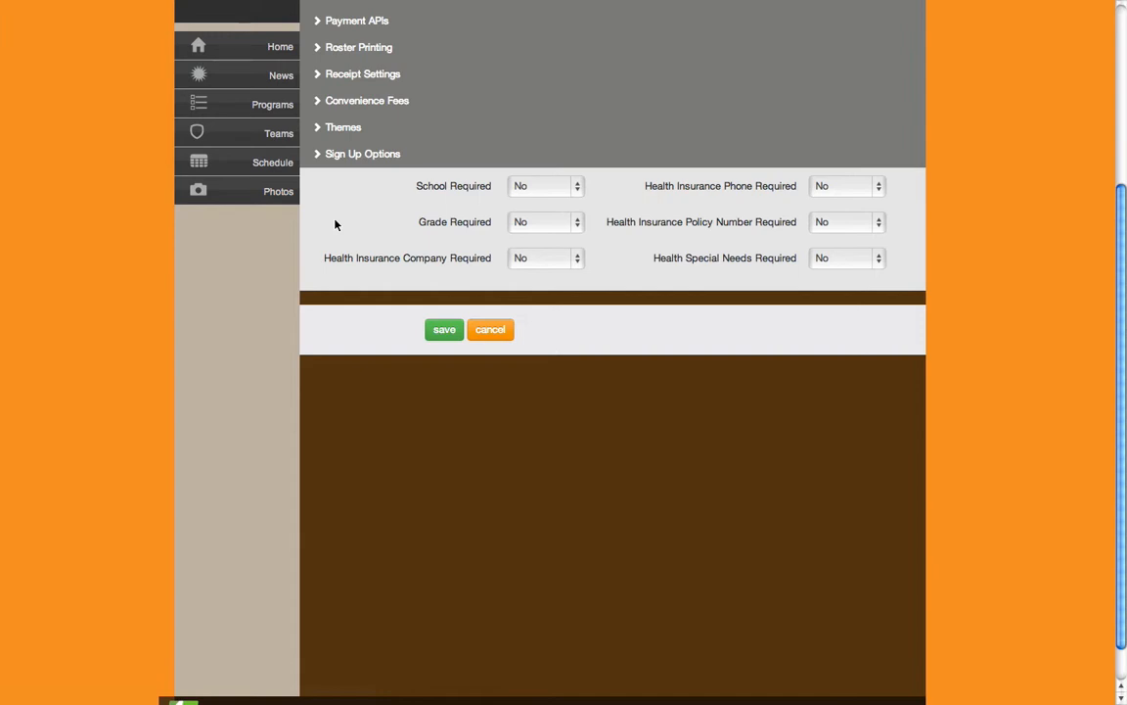
left_click(542, 187)
left_click(534, 201)
Try Yes for Grade Required and return it to No
left_click(528, 223)
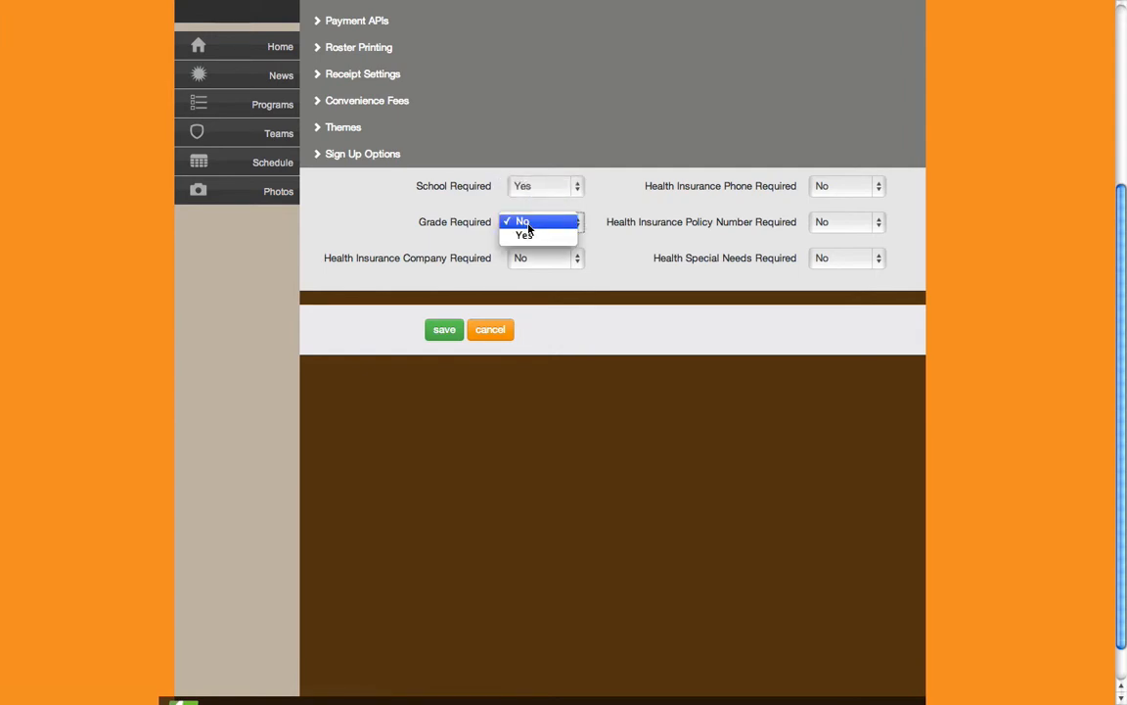
left_click(526, 237)
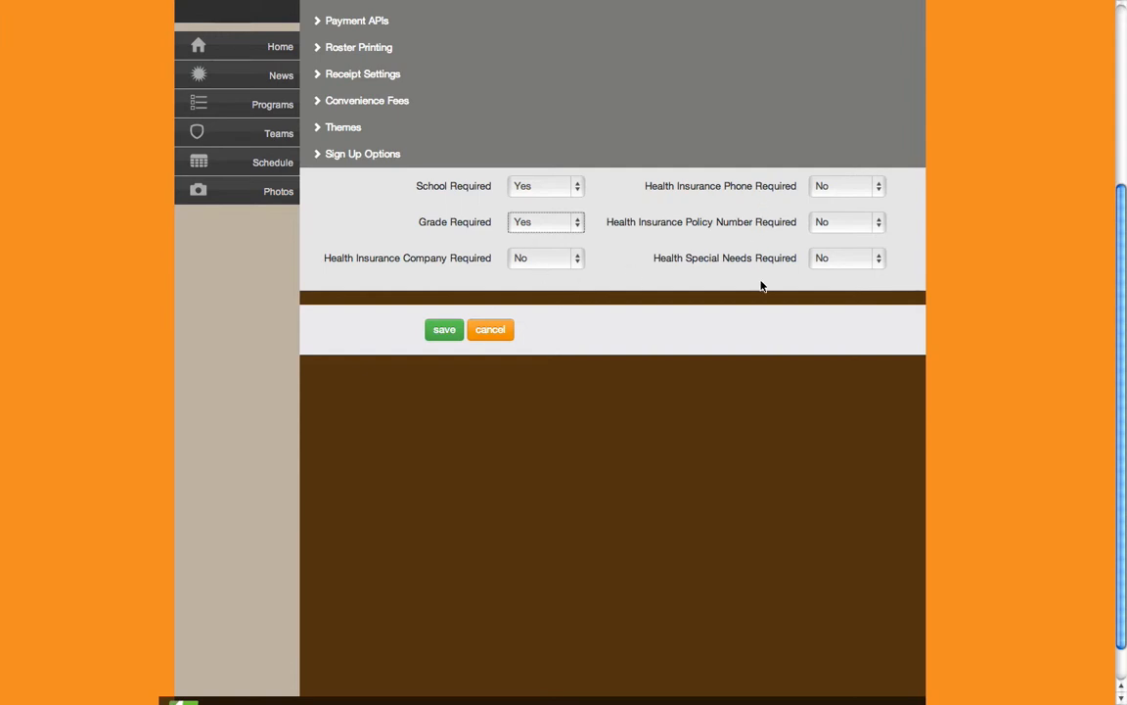
left_click(577, 220)
left_click(571, 211)
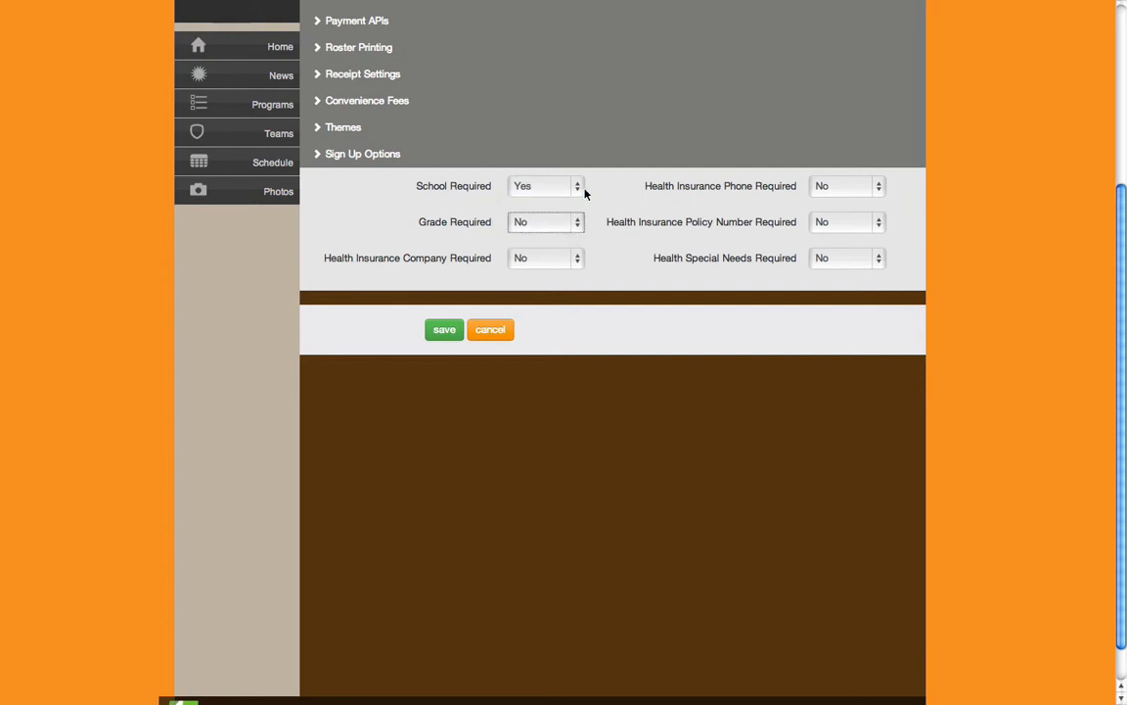
Save the club settings and collapse the General section of the club details
left_click(444, 331)
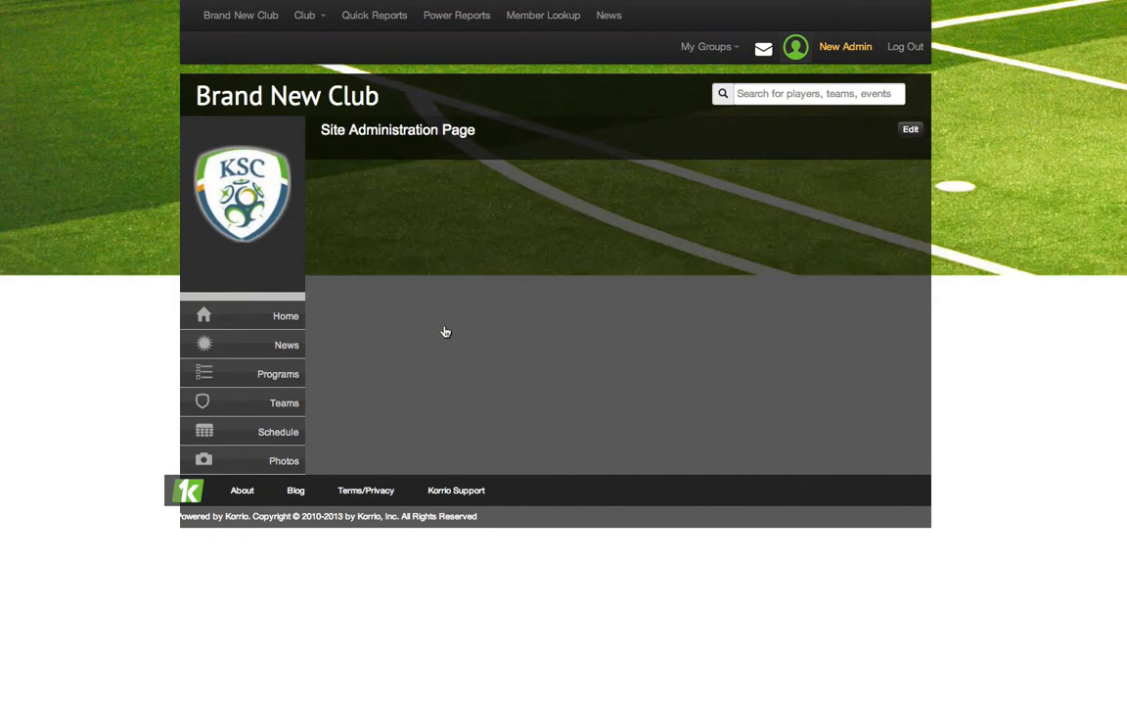
scroll(714, 387, "up", 5)
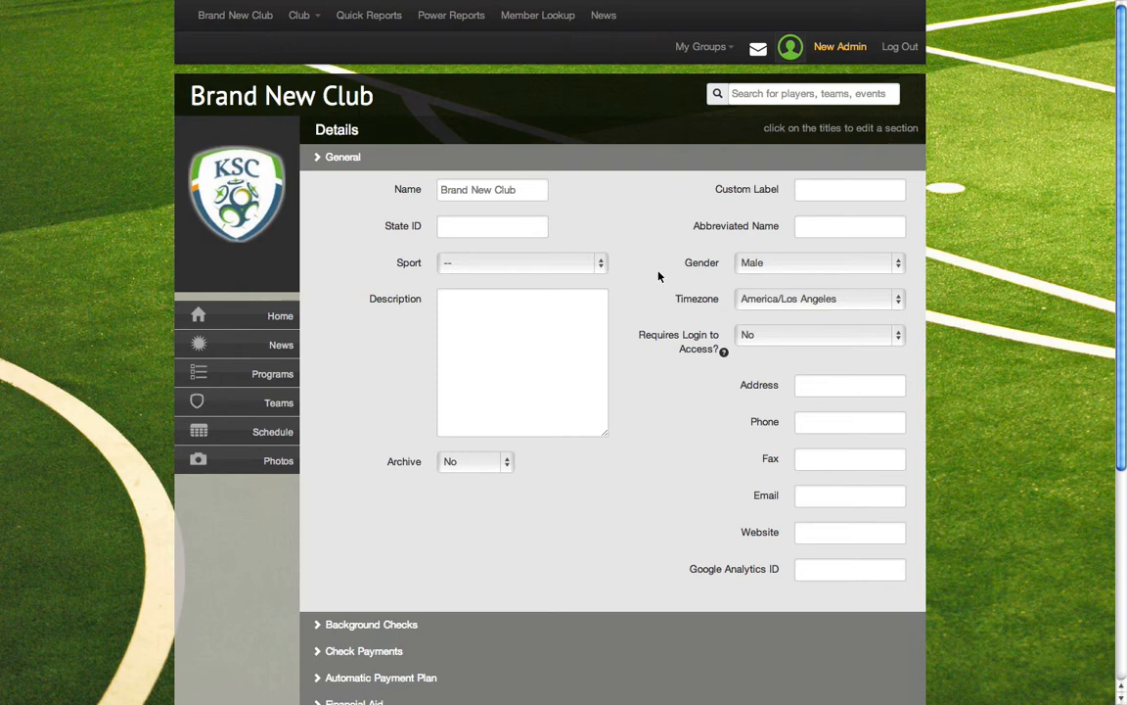
left_click(318, 161)
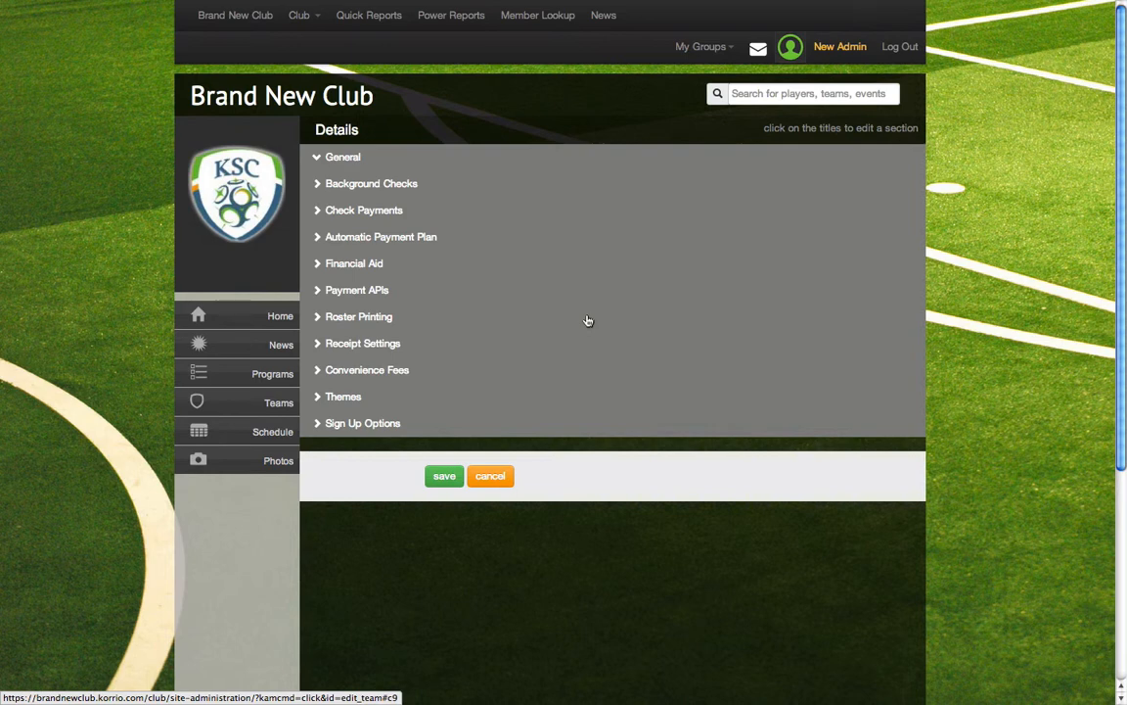
Go to the club's list of web pages and start a new page
left_click(297, 17)
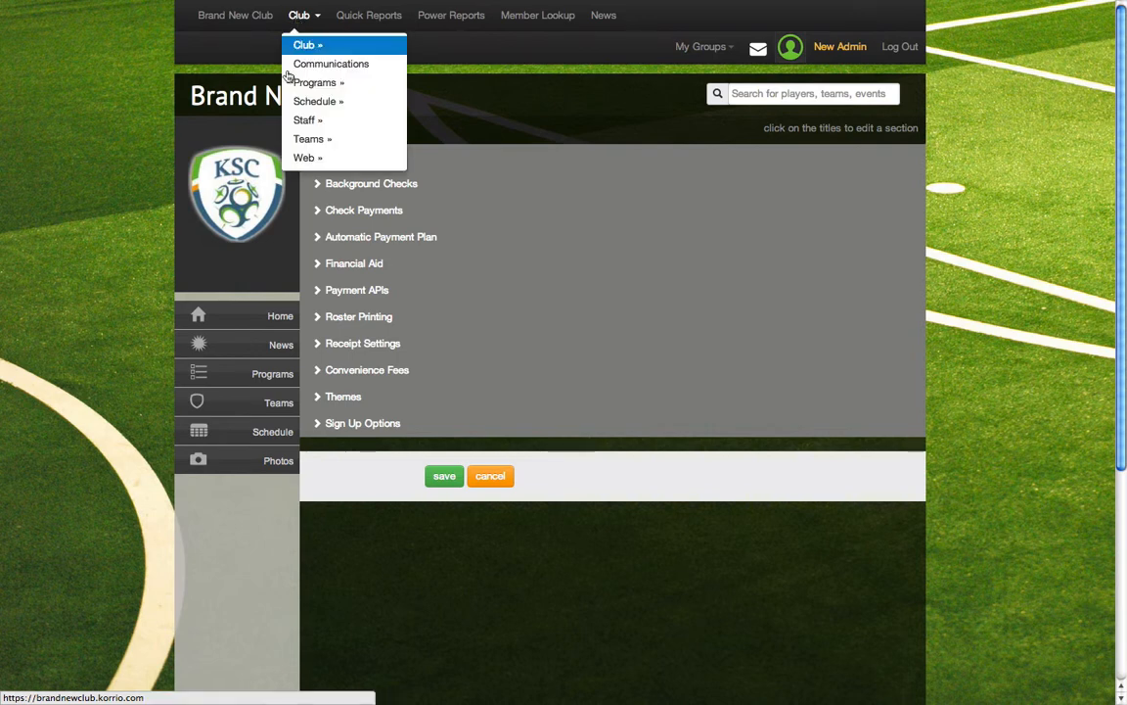
mouse_move(294, 159)
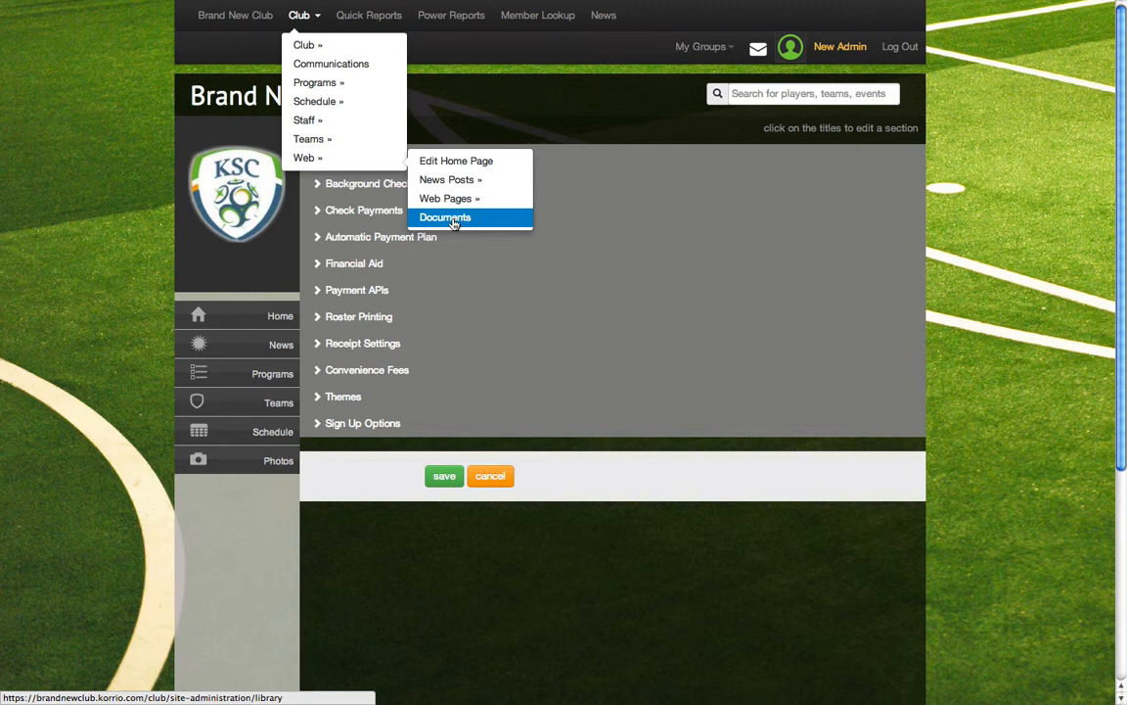
mouse_move(470, 201)
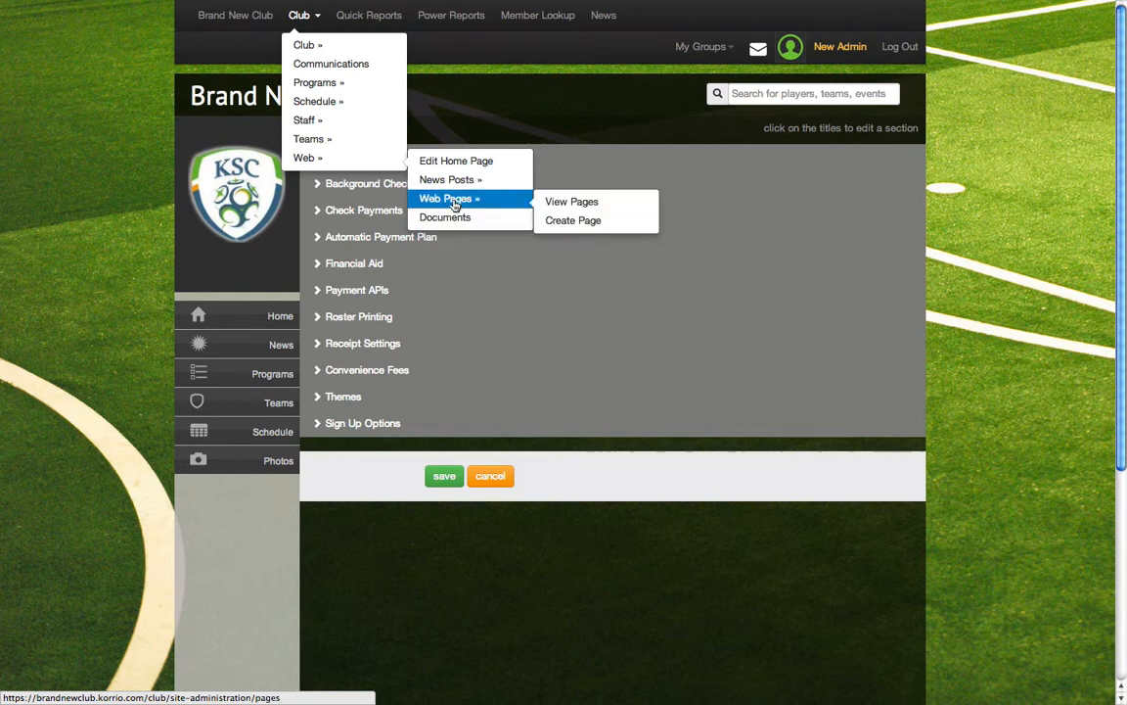
left_click(567, 206)
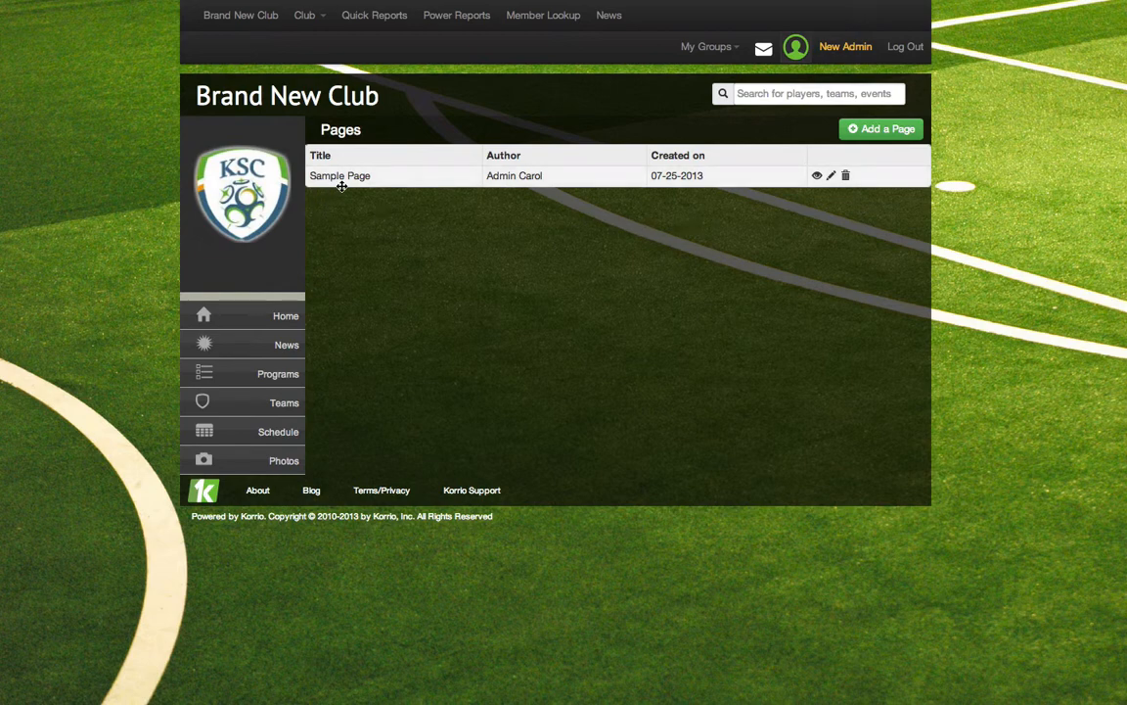
left_click(855, 136)
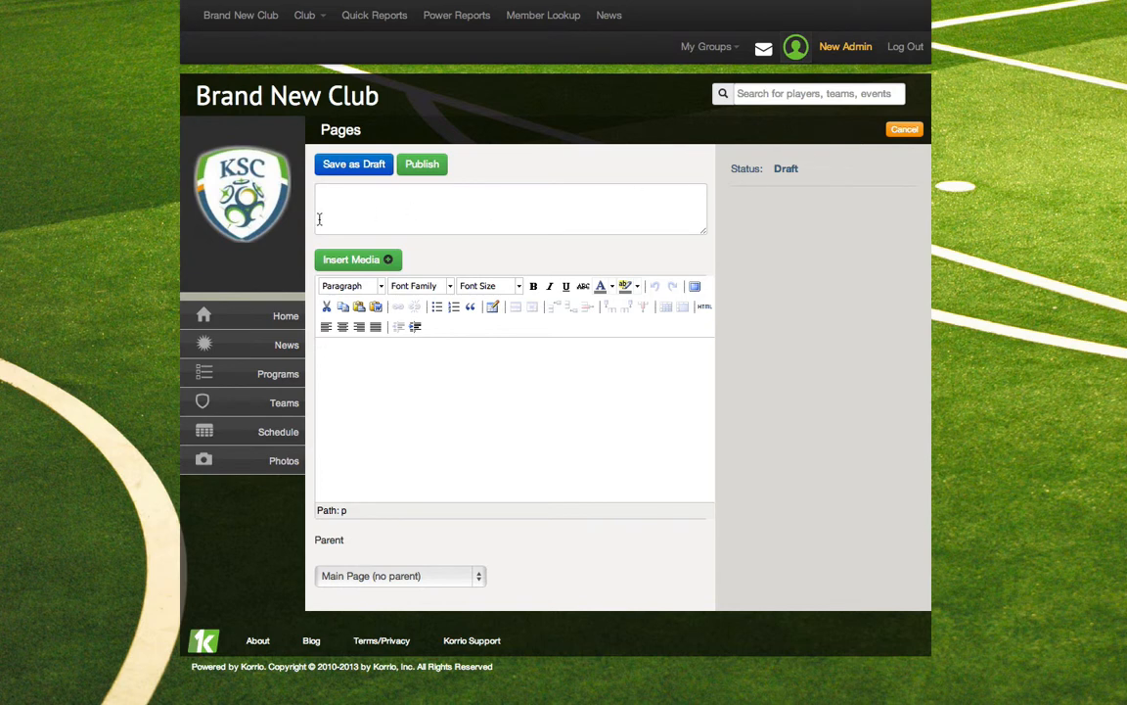
Title the new page "Contact Us"
left_click(354, 203)
type("Con")
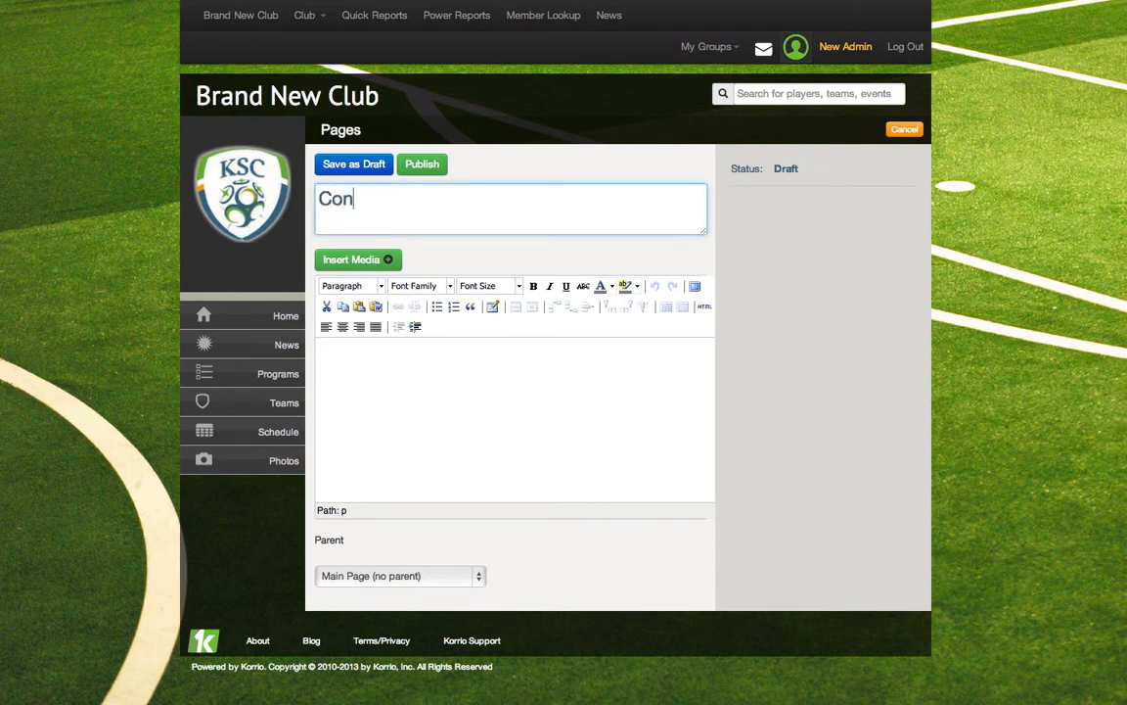
type("tact Us")
Write "For Club inqiures please contact" plus the contact's first name as the page body, and publish the page
left_click(563, 418)
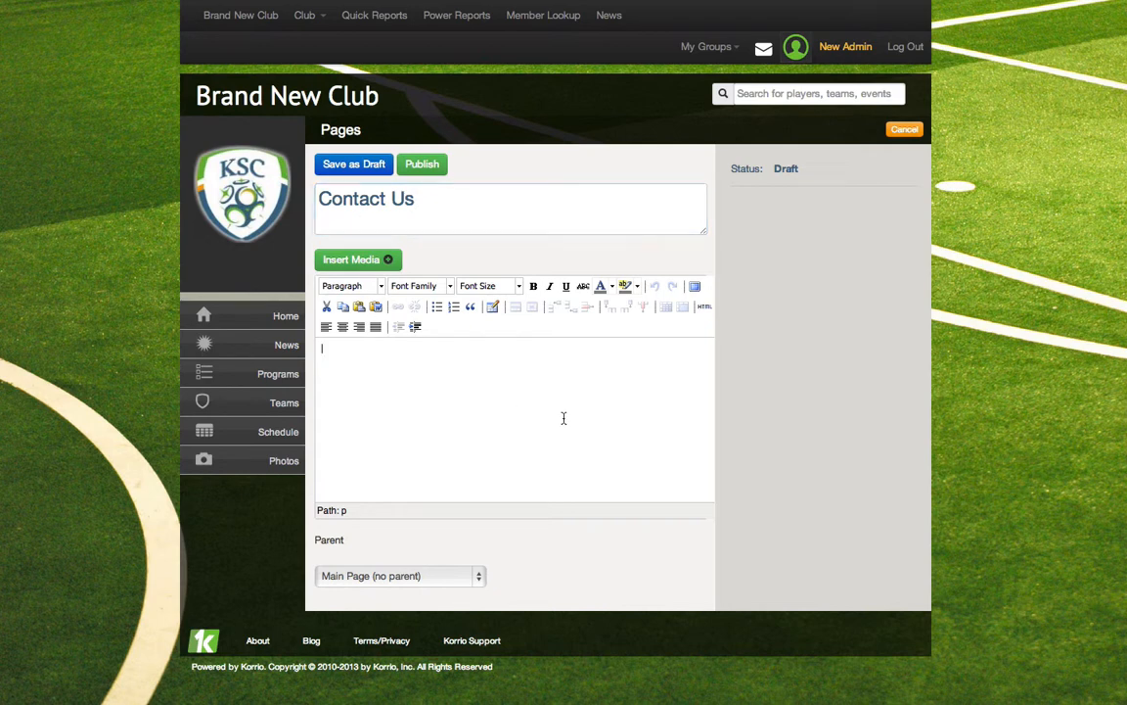
type("For Club inqi")
key("BackSpace")
type("ub inqiures pleas")
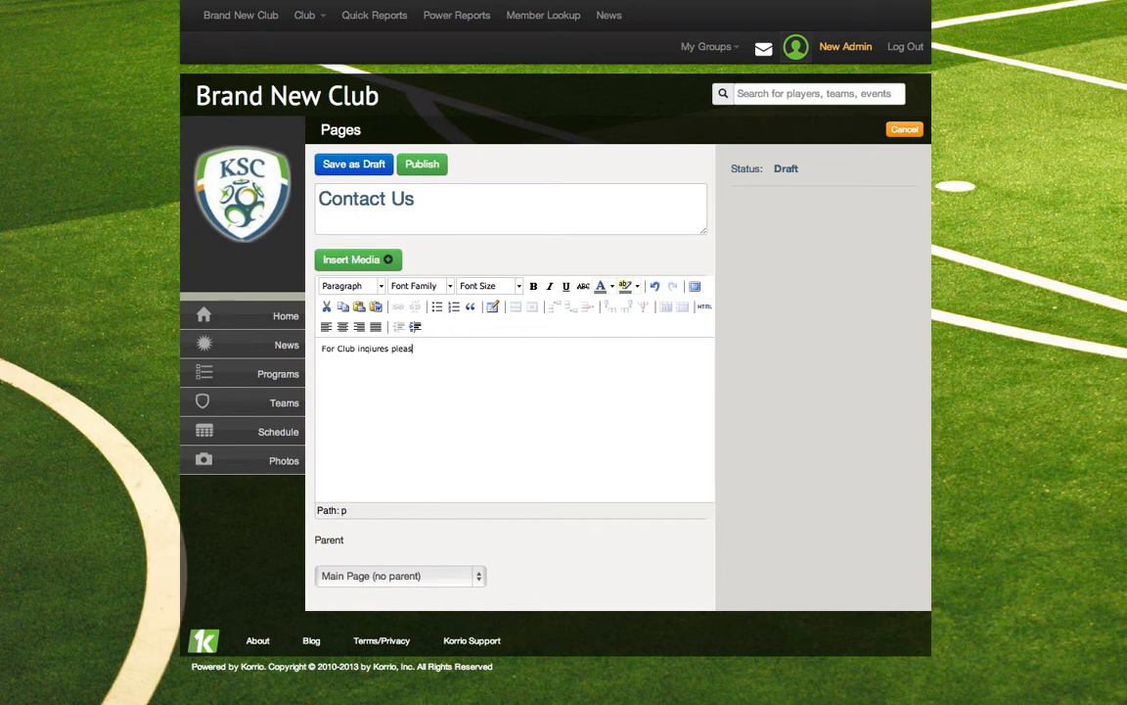
type("e contact Joe")
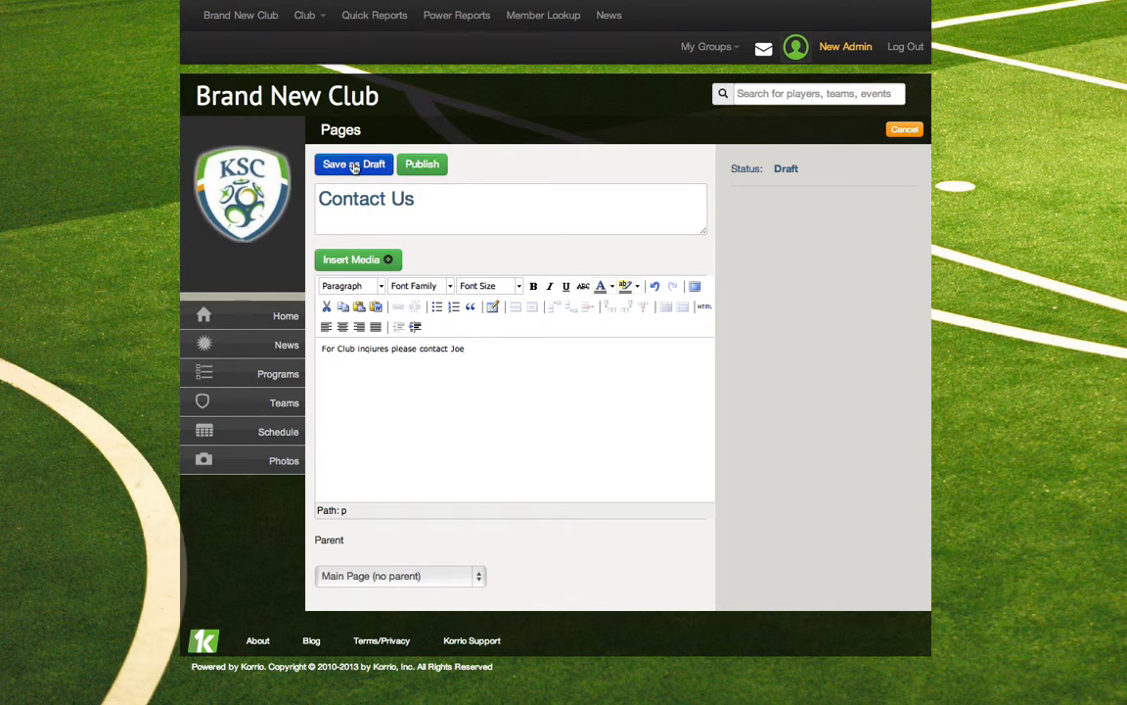
left_click(416, 168)
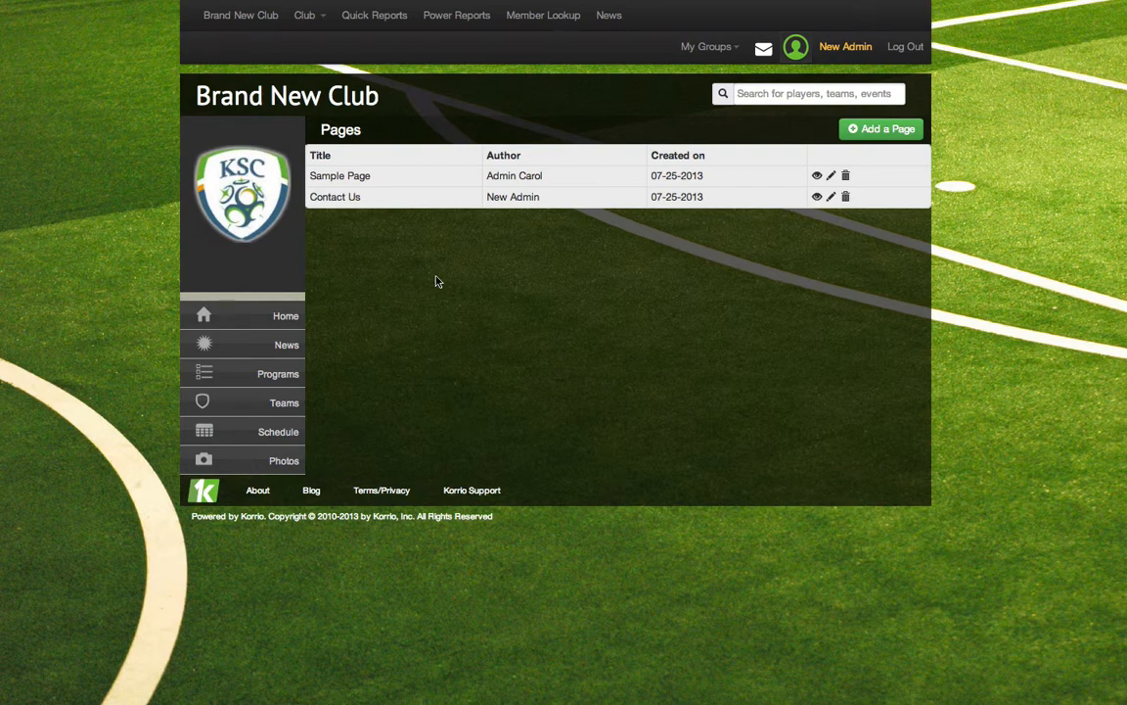
Start a new news post for the club website
left_click(303, 15)
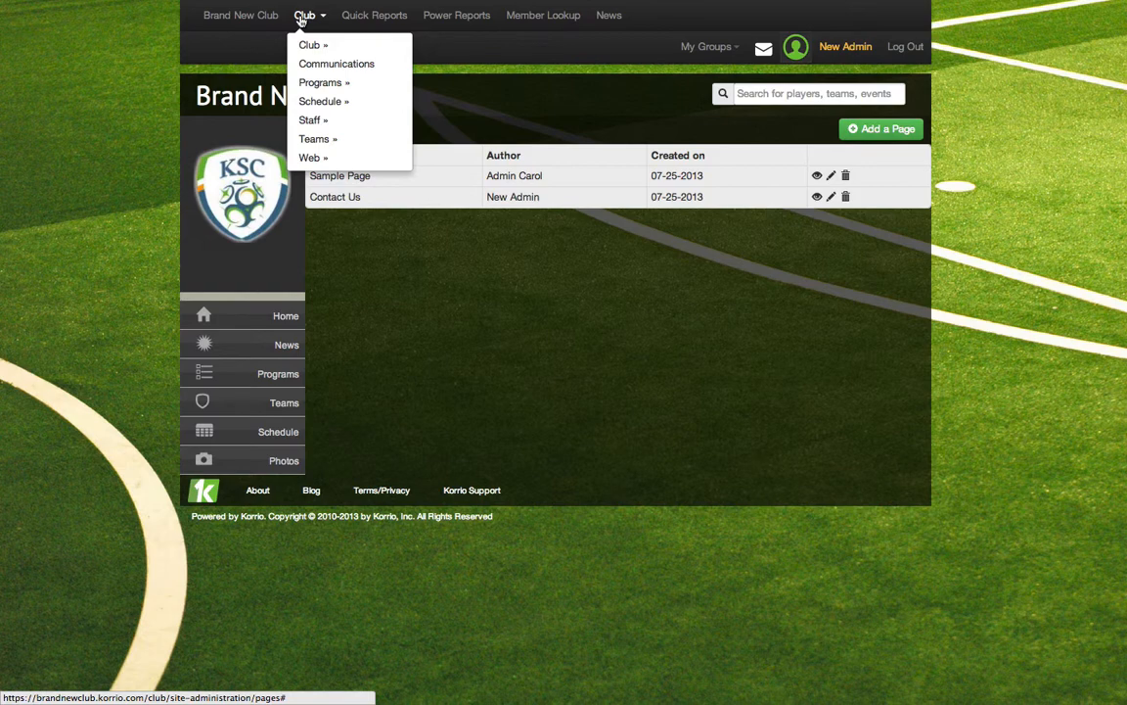
mouse_move(304, 157)
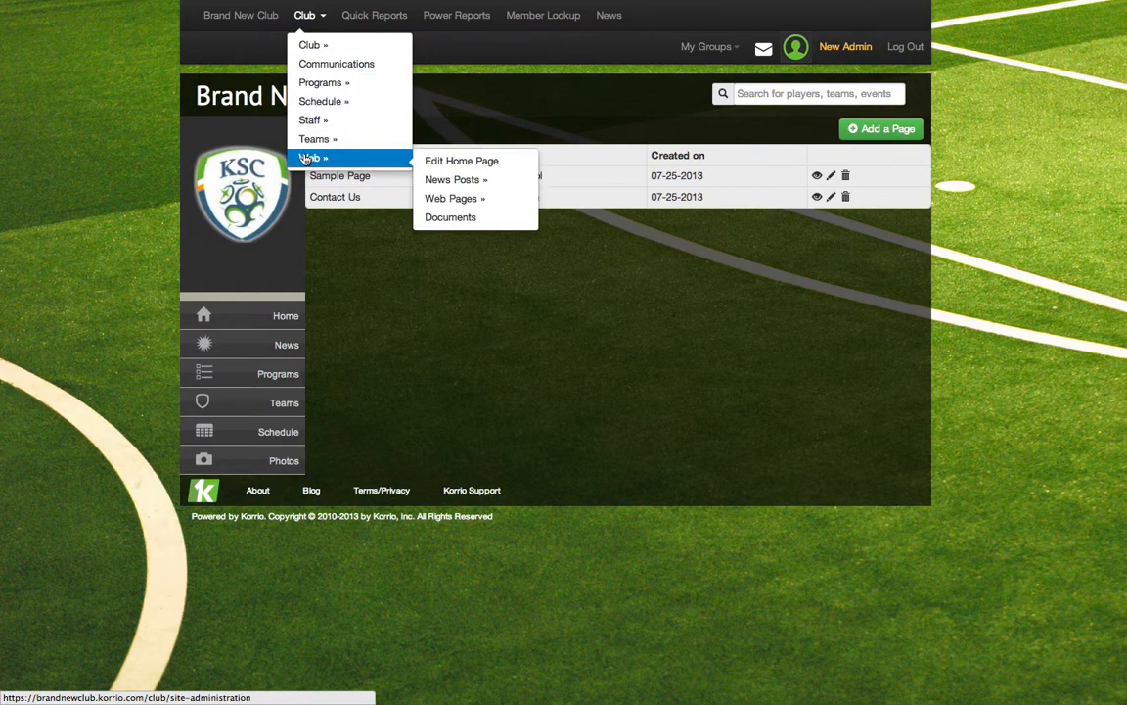
mouse_move(437, 186)
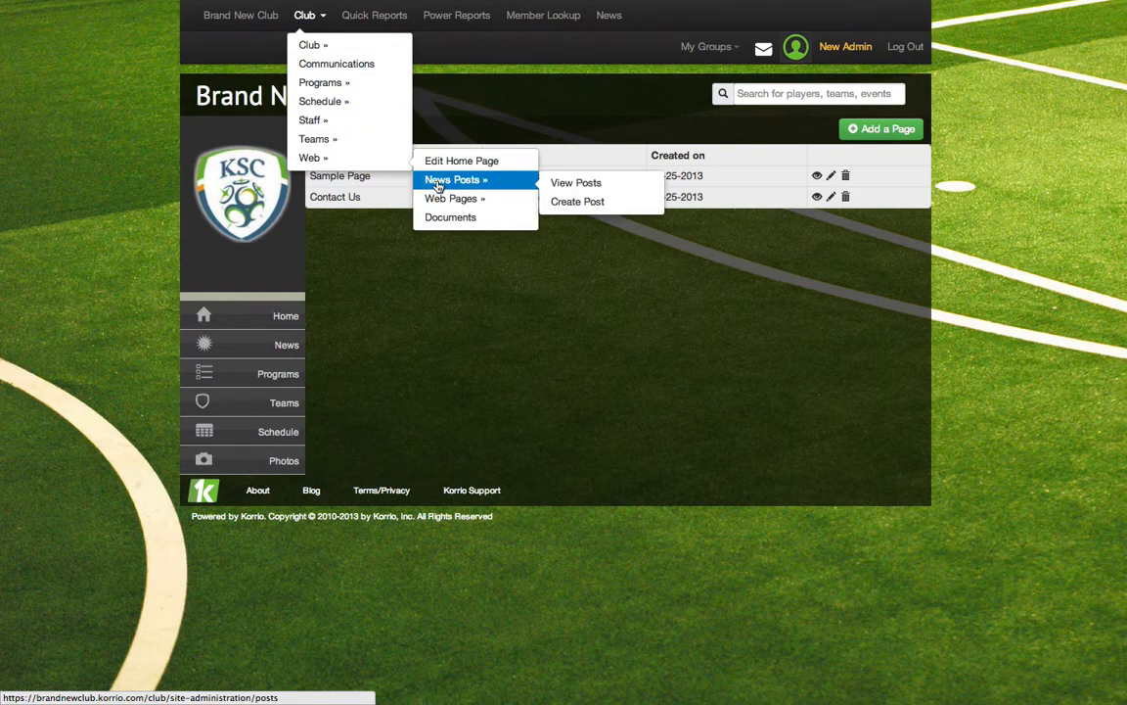
left_click(567, 204)
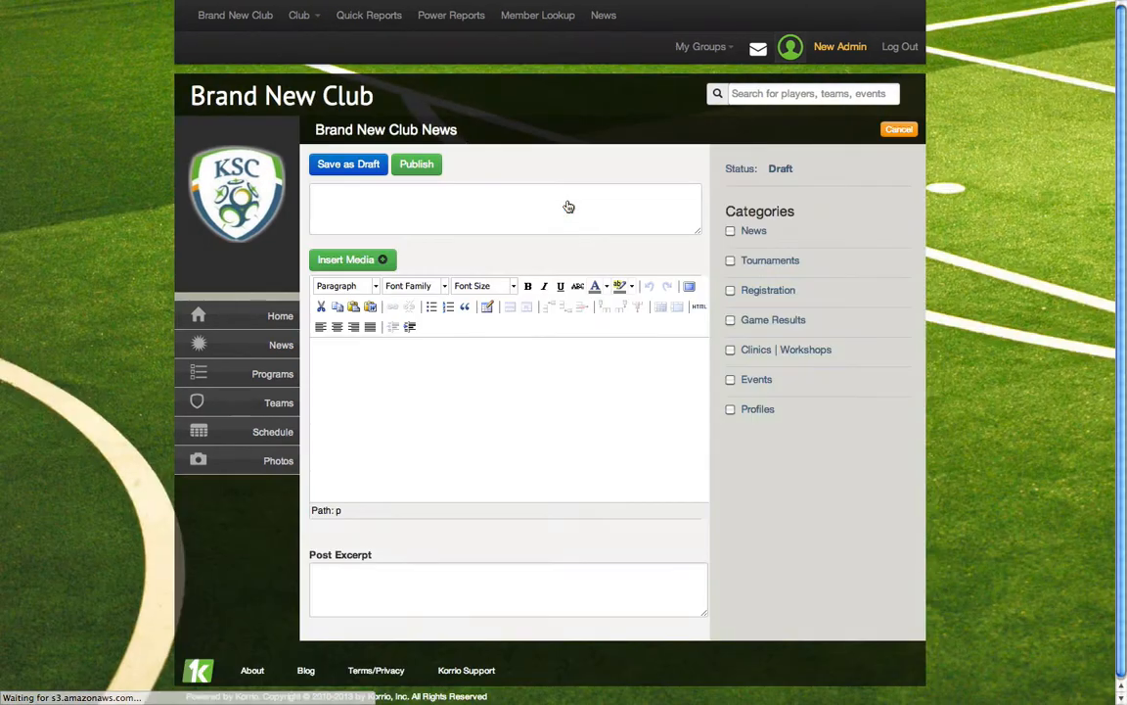
Title the news post "New Field opening!"
left_click(498, 203)
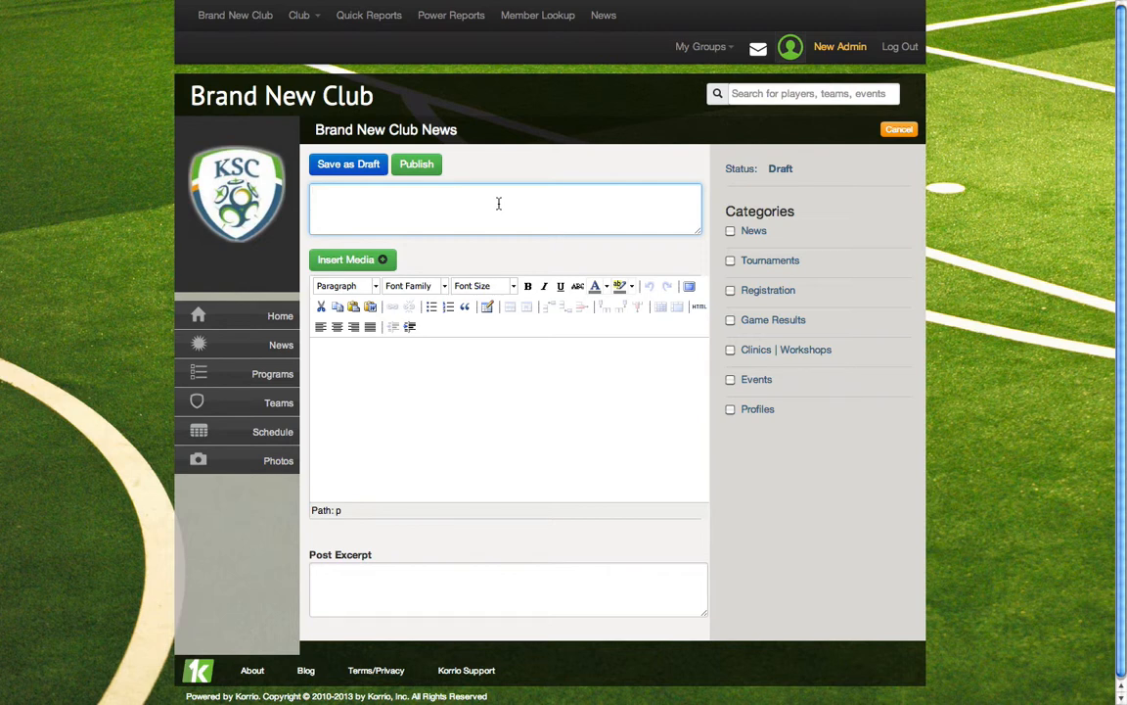
type("New Field ")
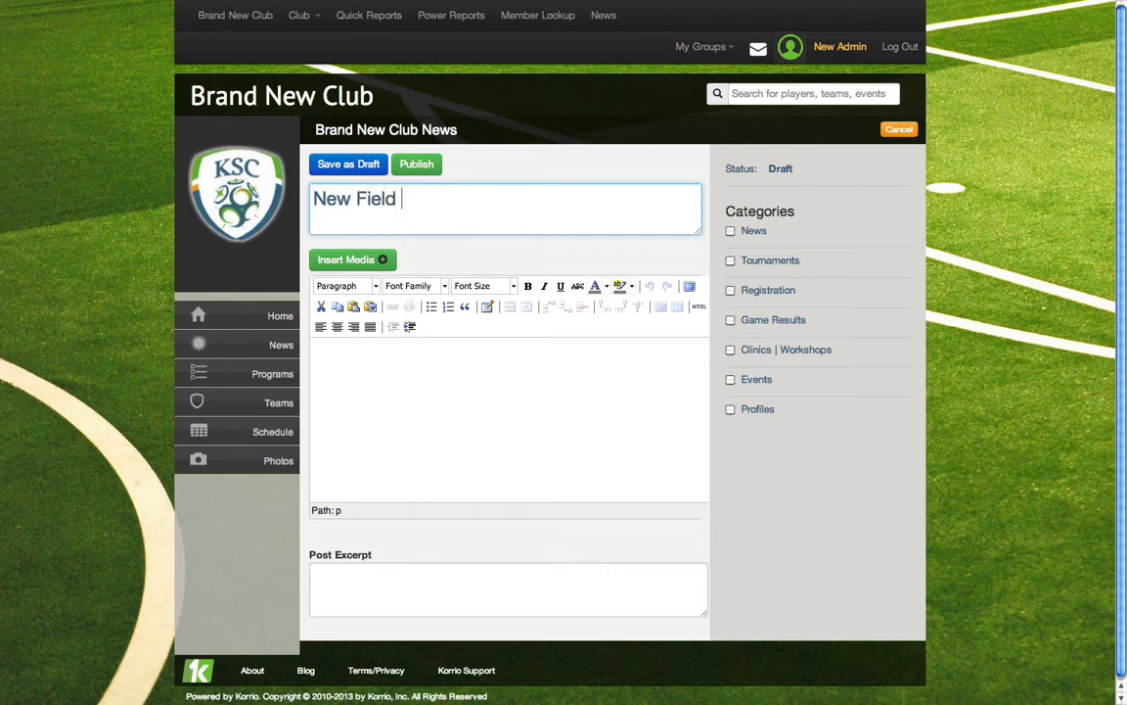
type("opening")
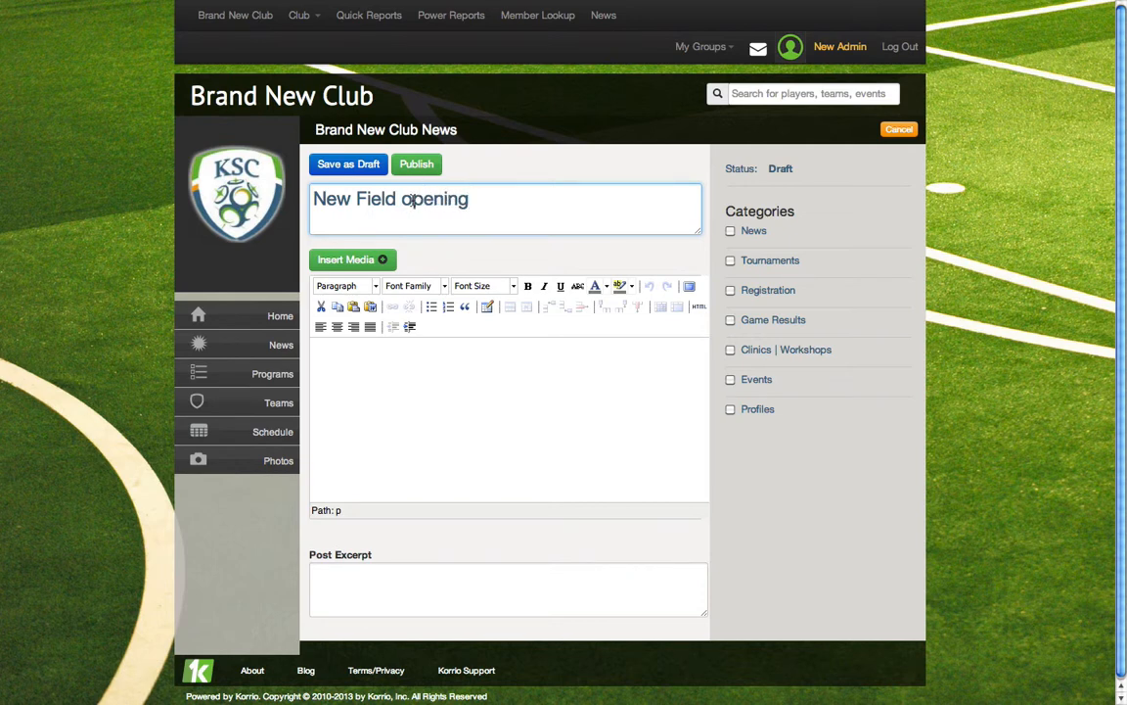
type("!")
Write "Come visit our new field!" as the body of the news post and publish it
left_click(393, 363)
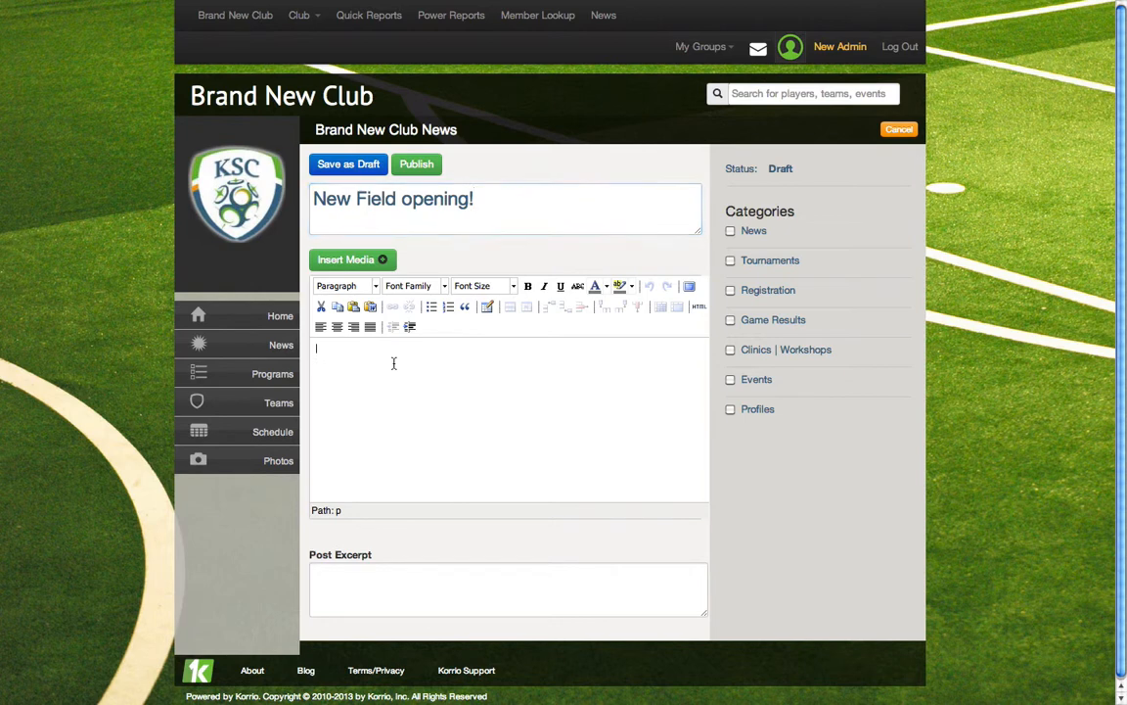
type("Come visit our new field!")
left_click(414, 165)
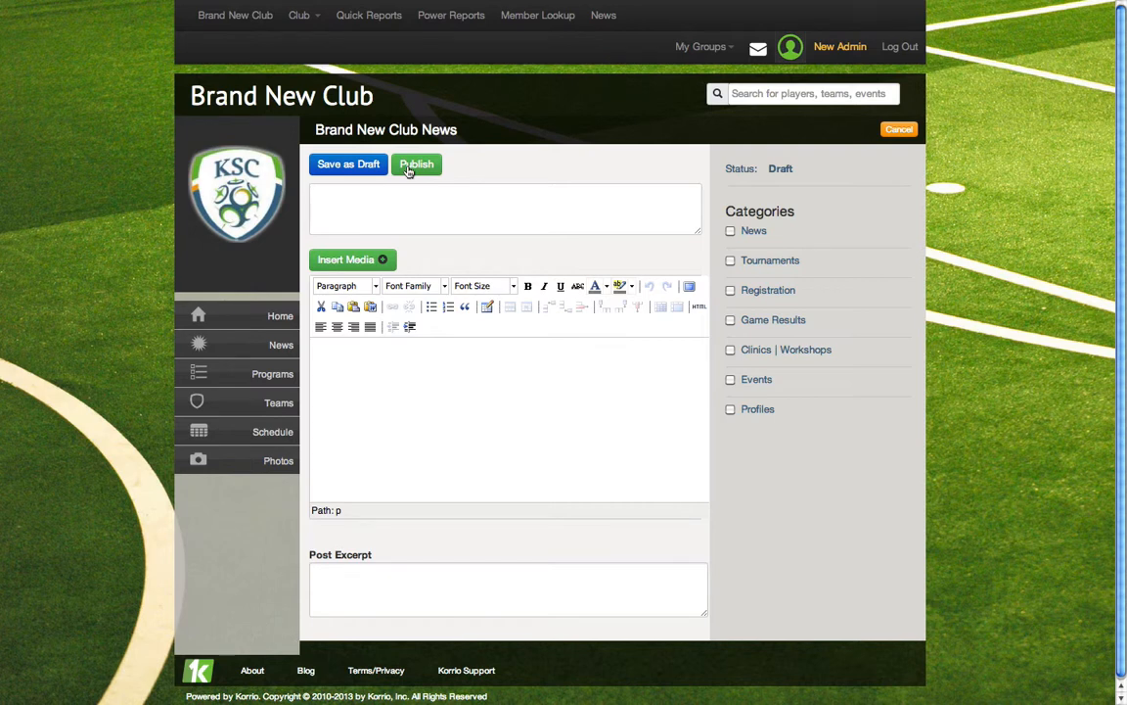
Open the club website's page editor at the Homepage settings
left_click(299, 18)
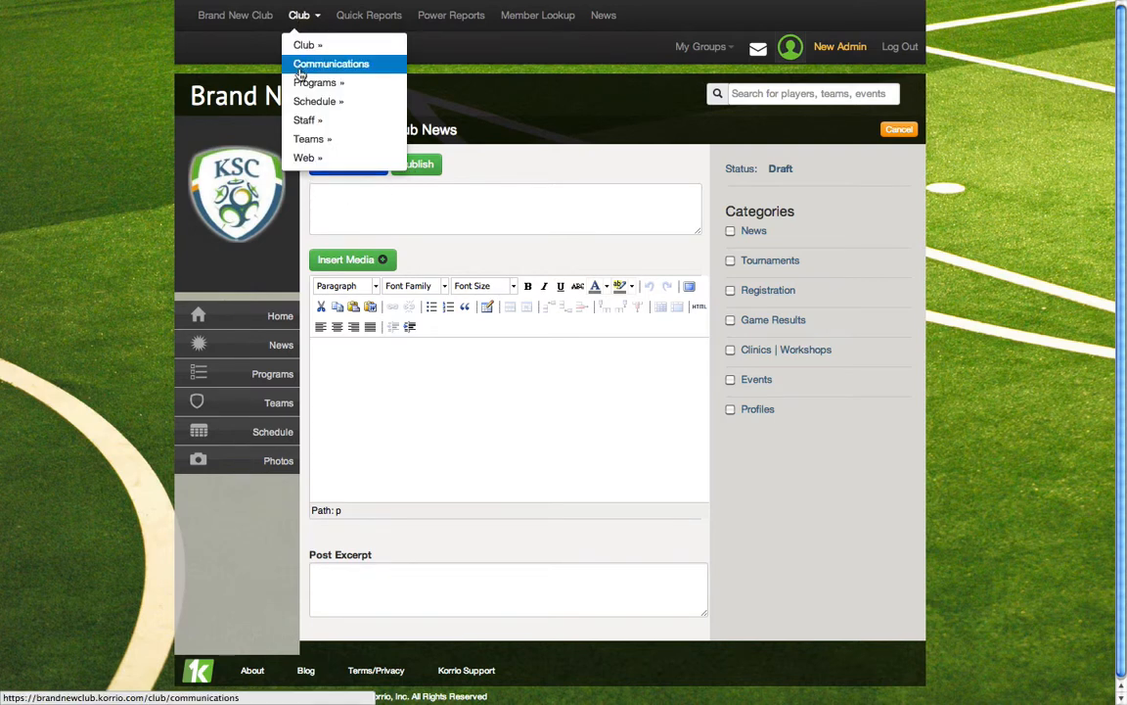
mouse_move(298, 158)
left_click(448, 167)
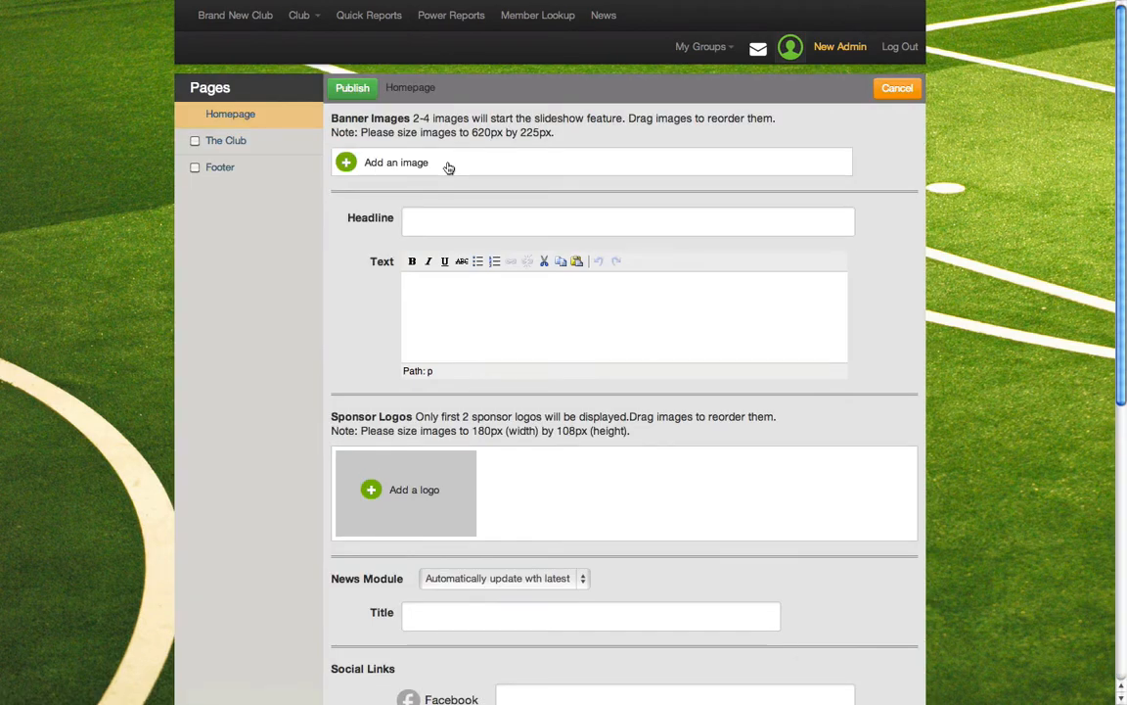
Enable The Club section and add the Contact Us page to the site's sidebar
left_click(195, 141)
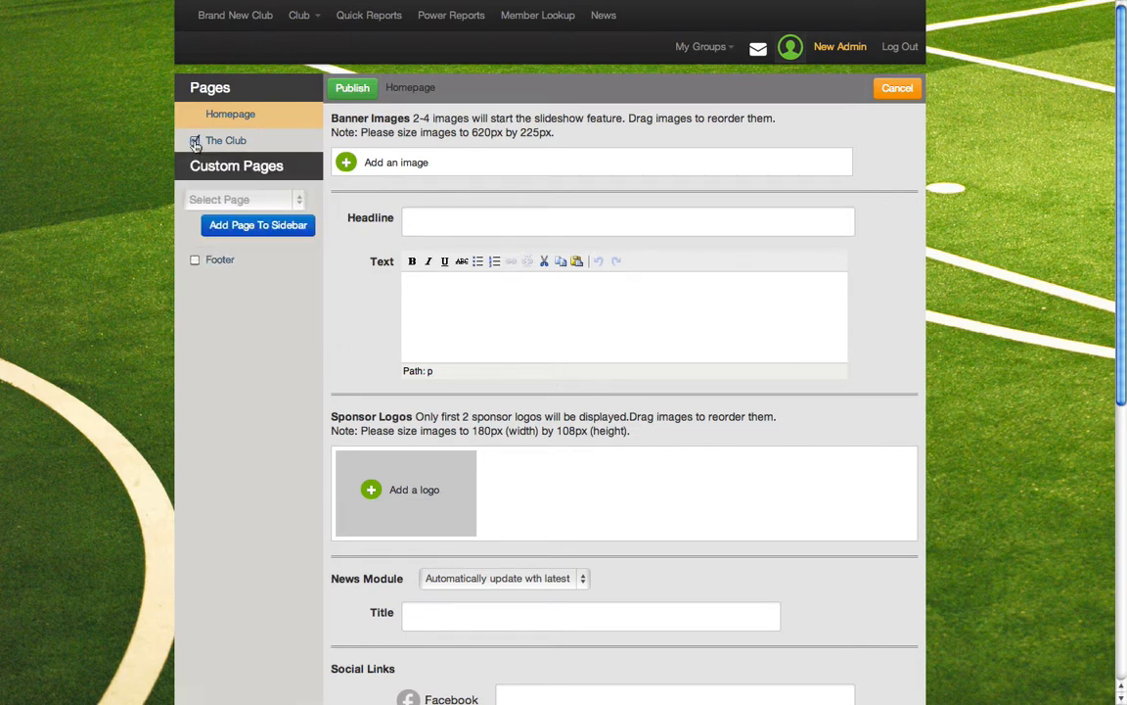
left_click(296, 201)
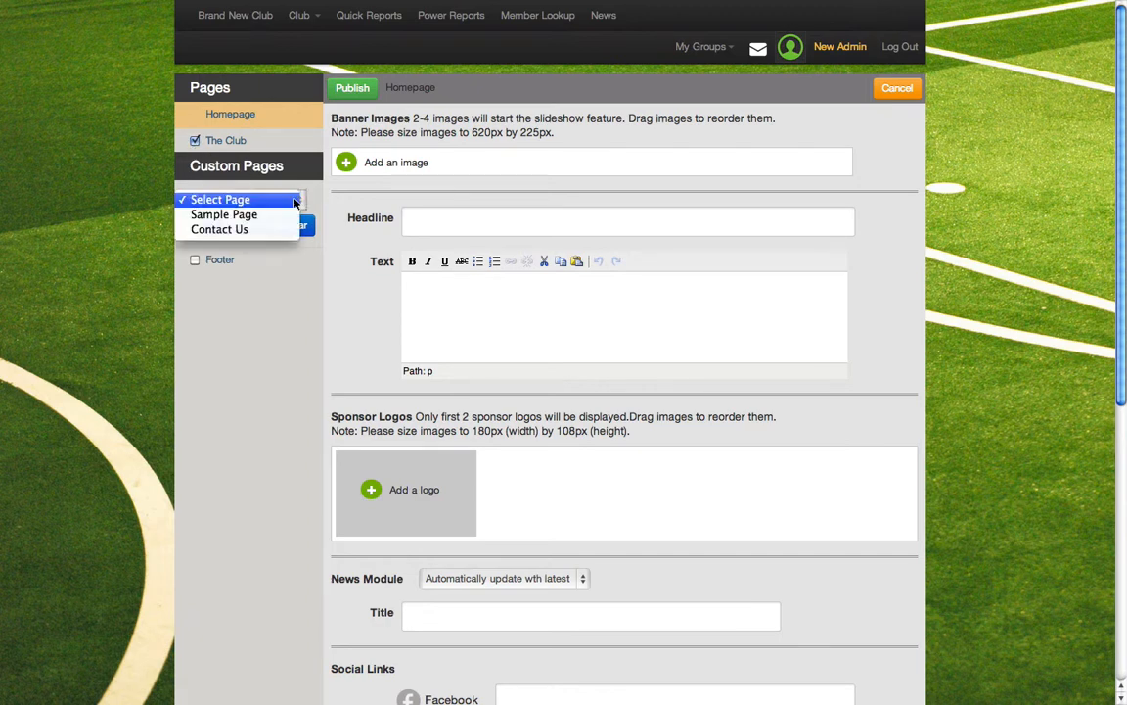
left_click(213, 230)
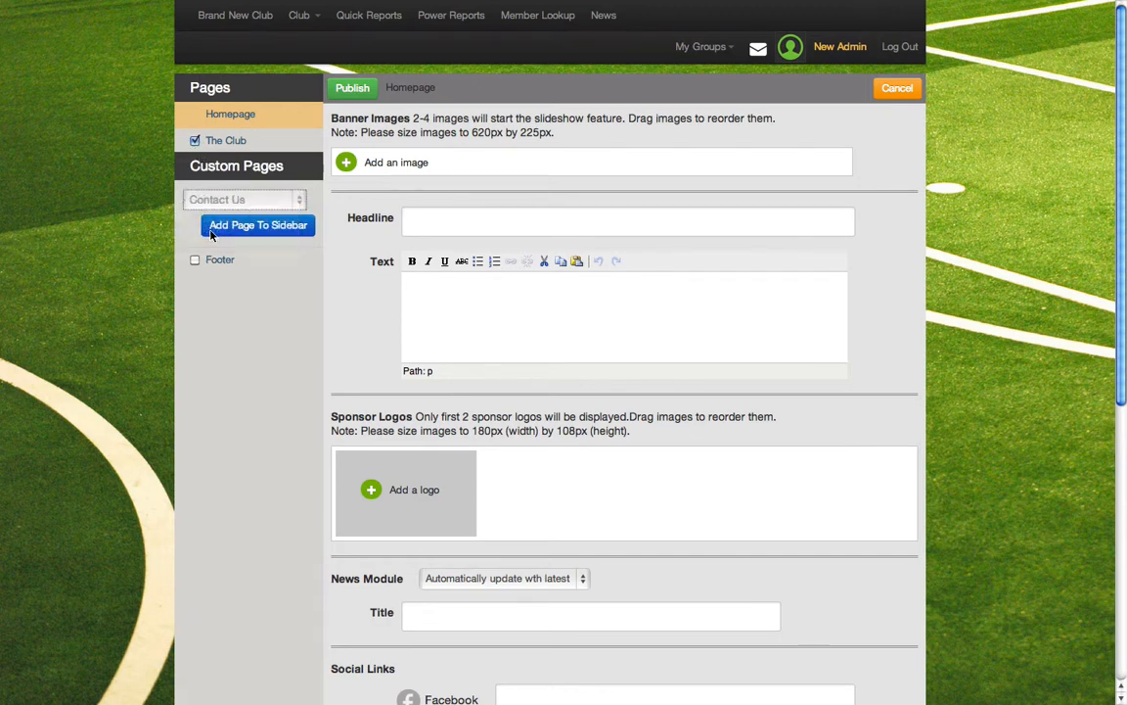
left_click(212, 231)
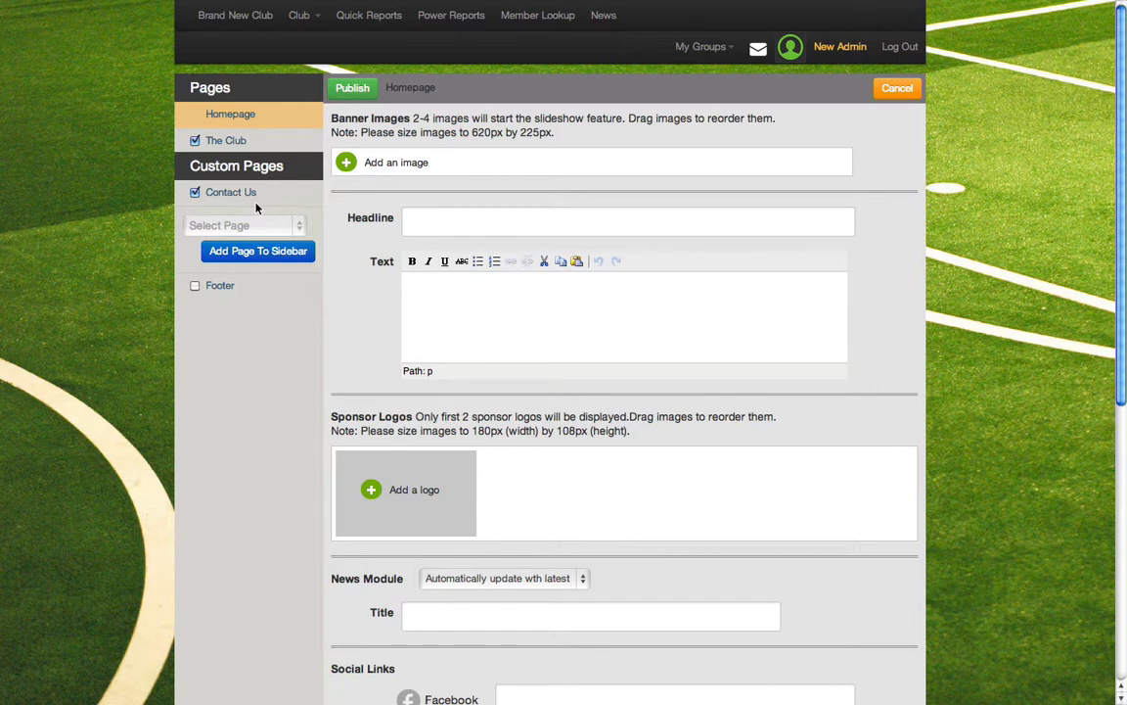
Enable the custom footer and add the Contact Us page to it
left_click(195, 285)
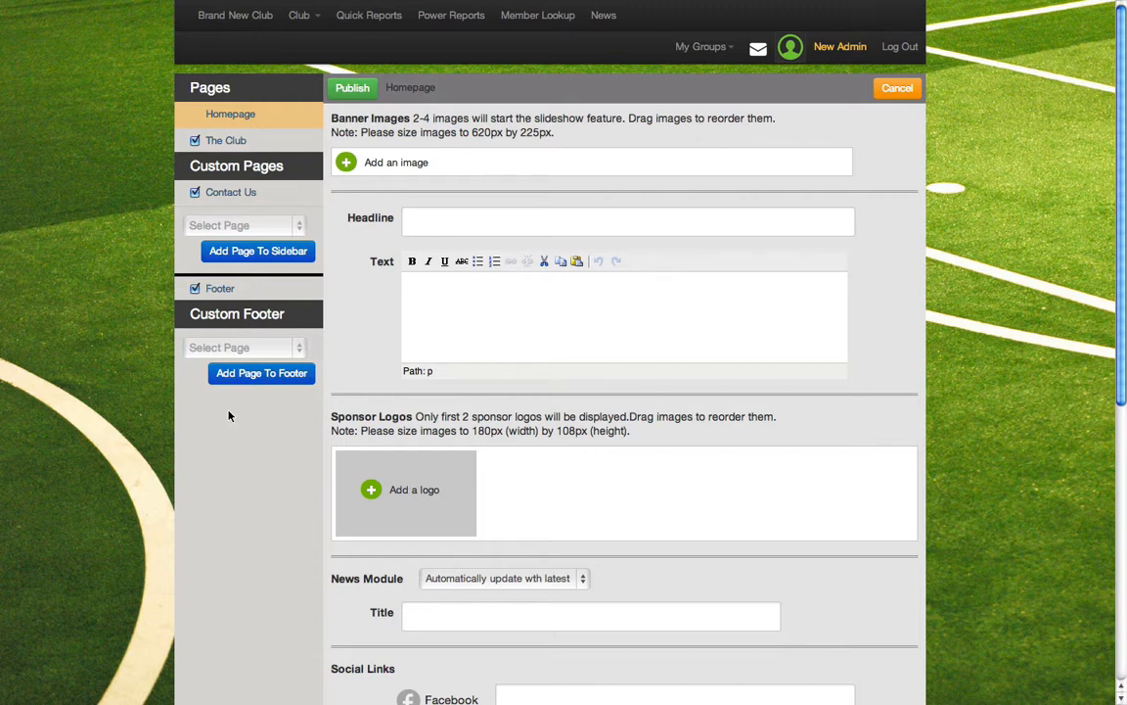
left_click(256, 349)
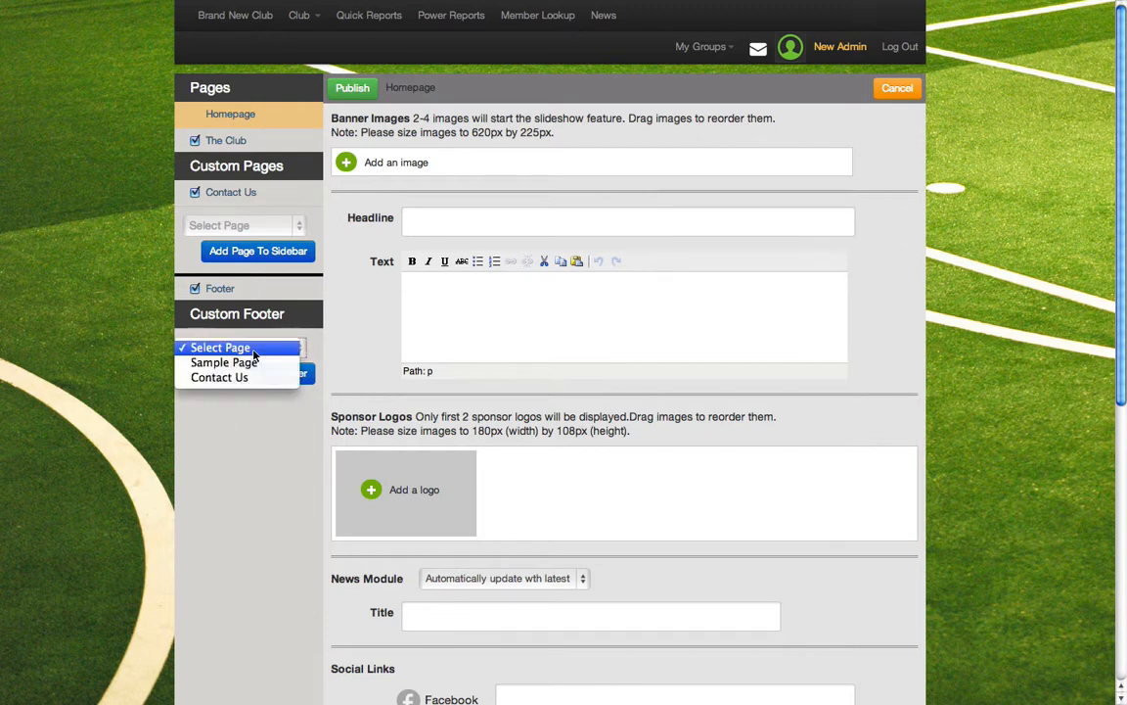
left_click(240, 379)
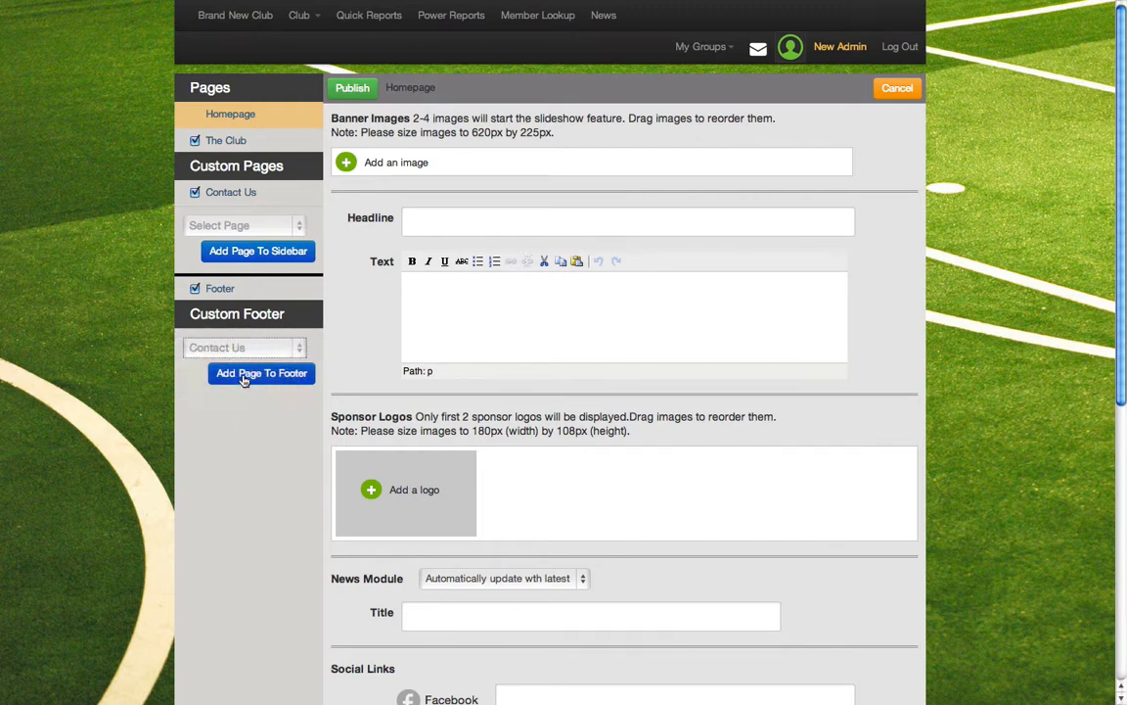
left_click(241, 373)
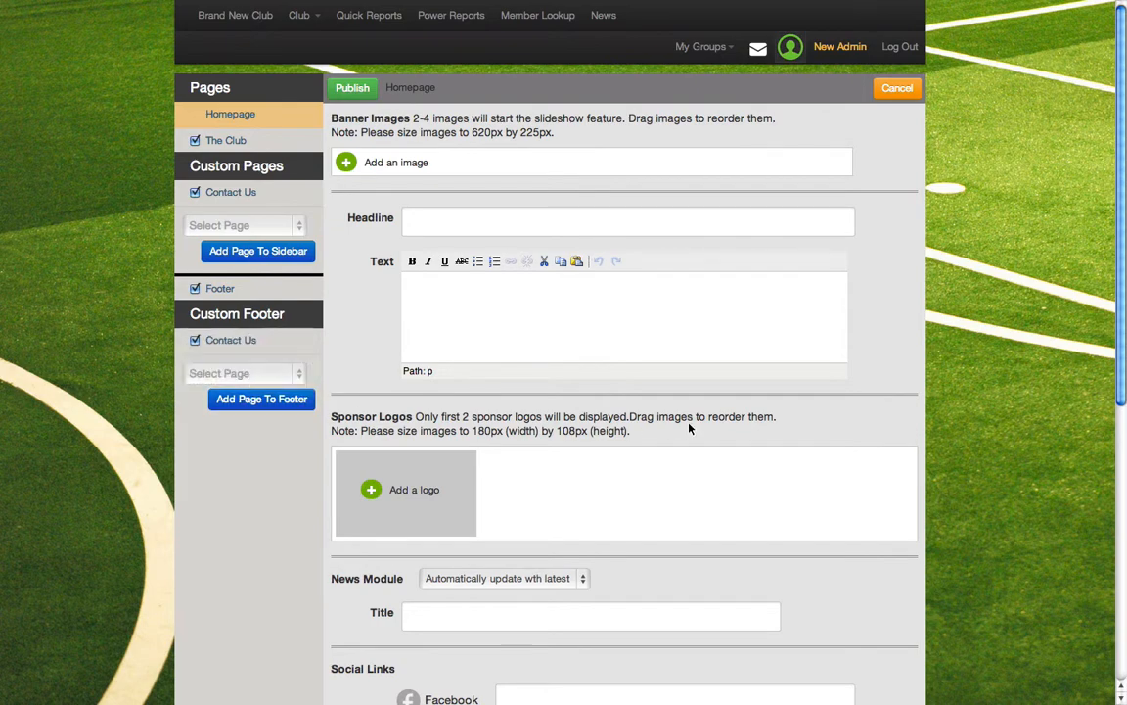
Try uploading "Screen shot 2013-07-25 at 11.39.18 AM" from today's files as a homepage banner image, and cancel the upload dialog
left_click(348, 164)
left_click(389, 197)
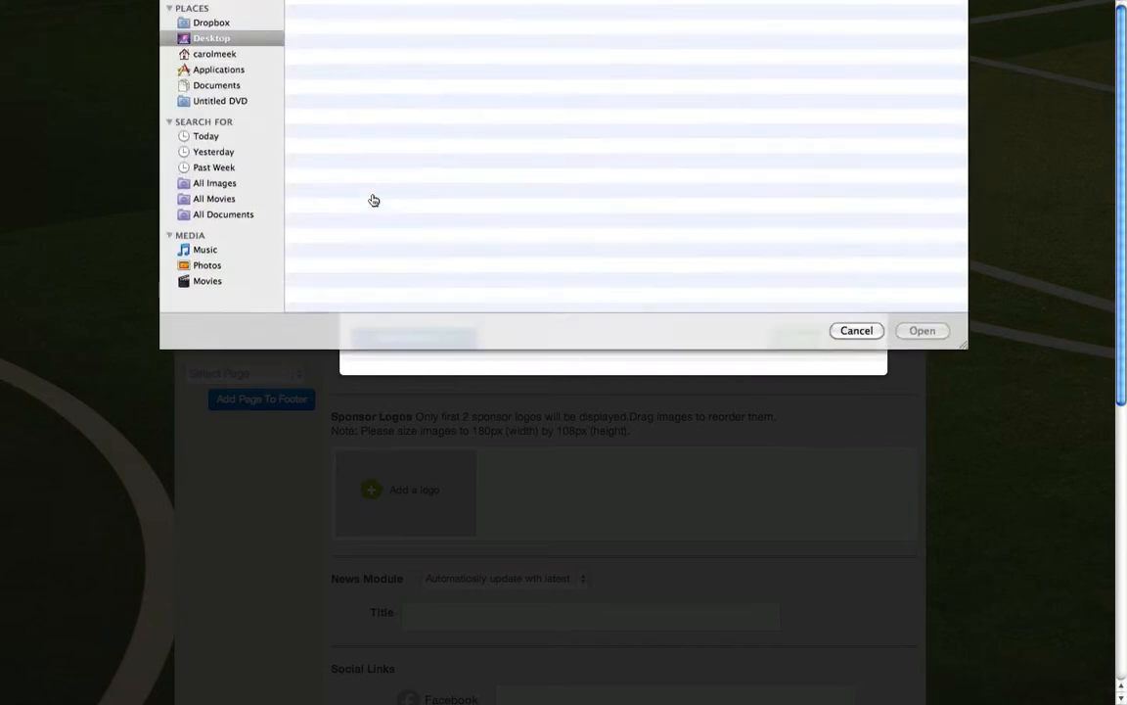
left_click(206, 303)
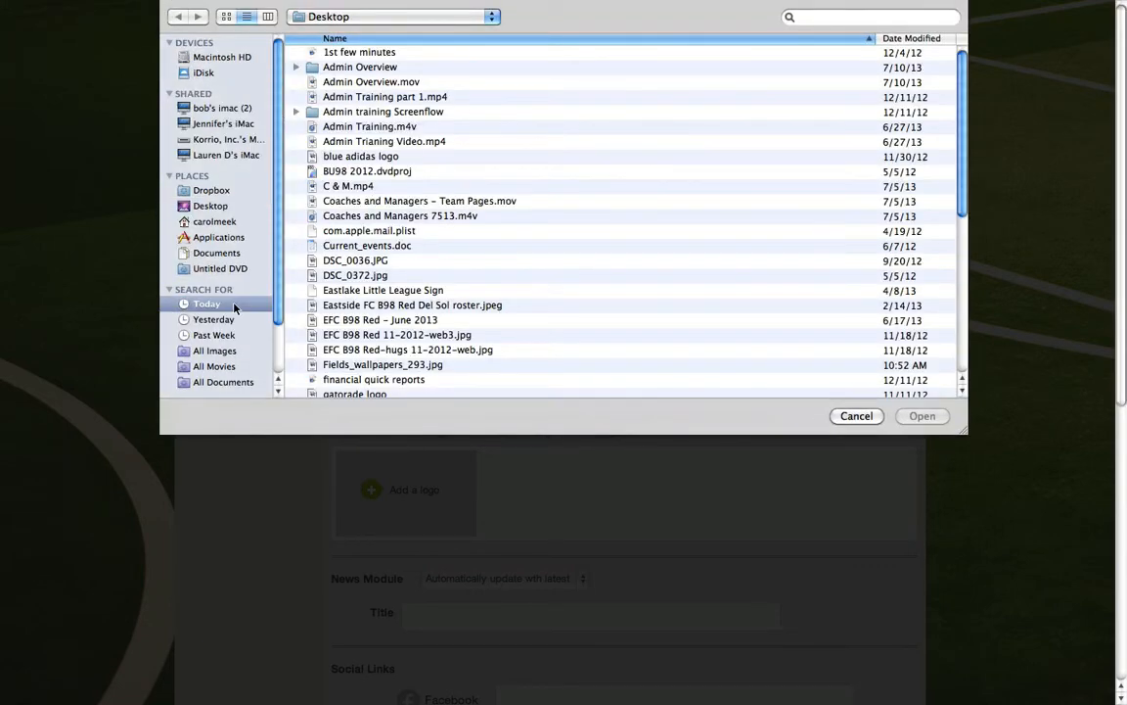
left_click(495, 141)
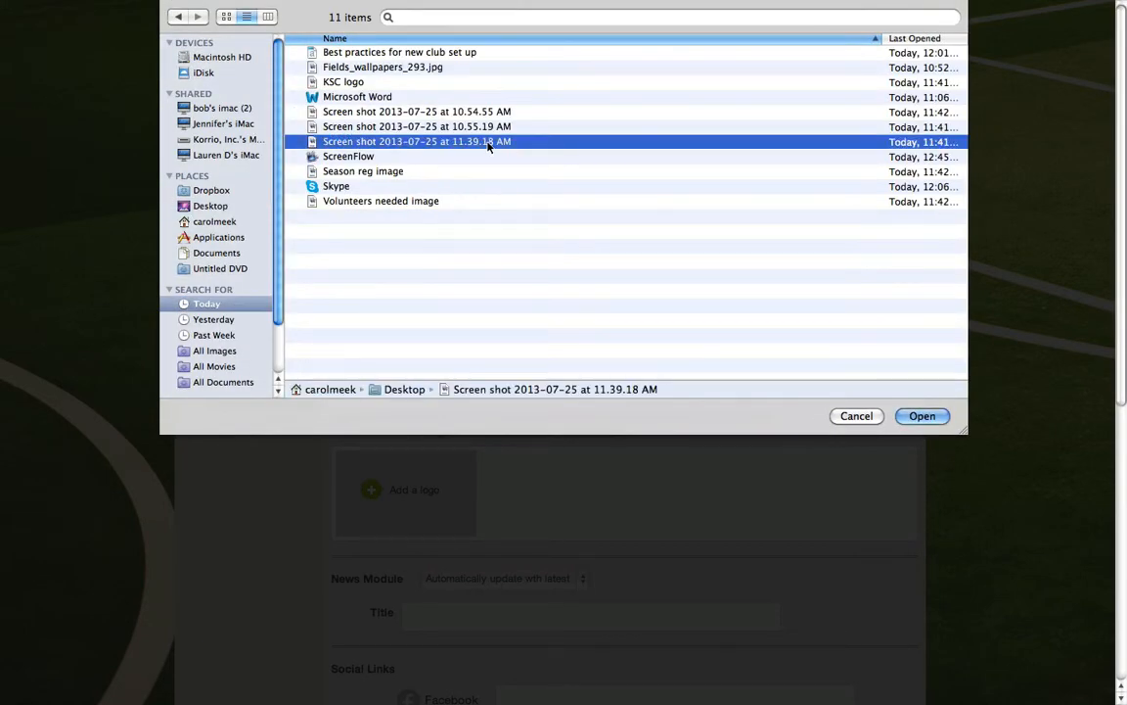
left_click(921, 416)
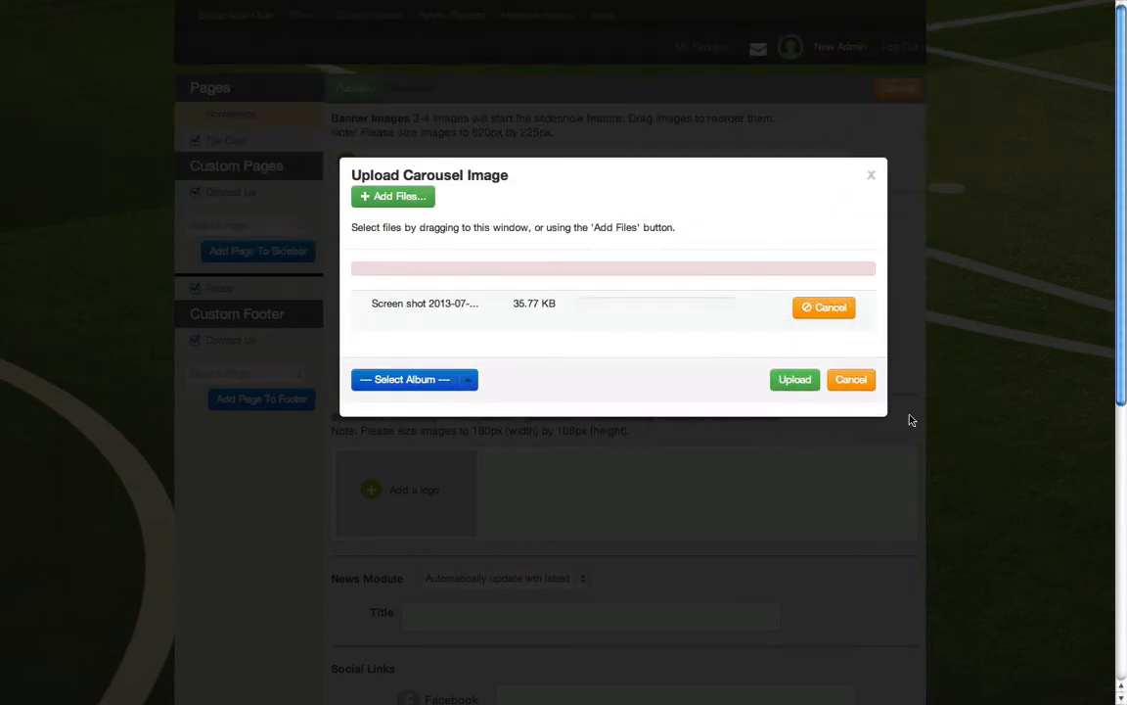
left_click(802, 386)
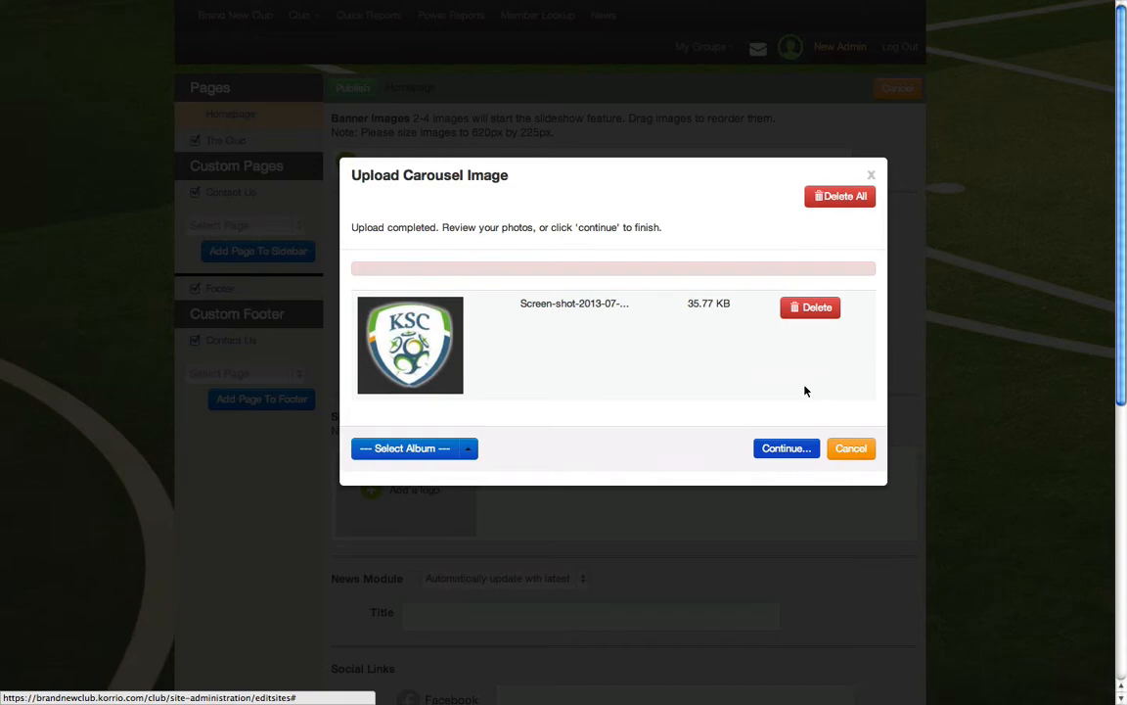
left_click(847, 451)
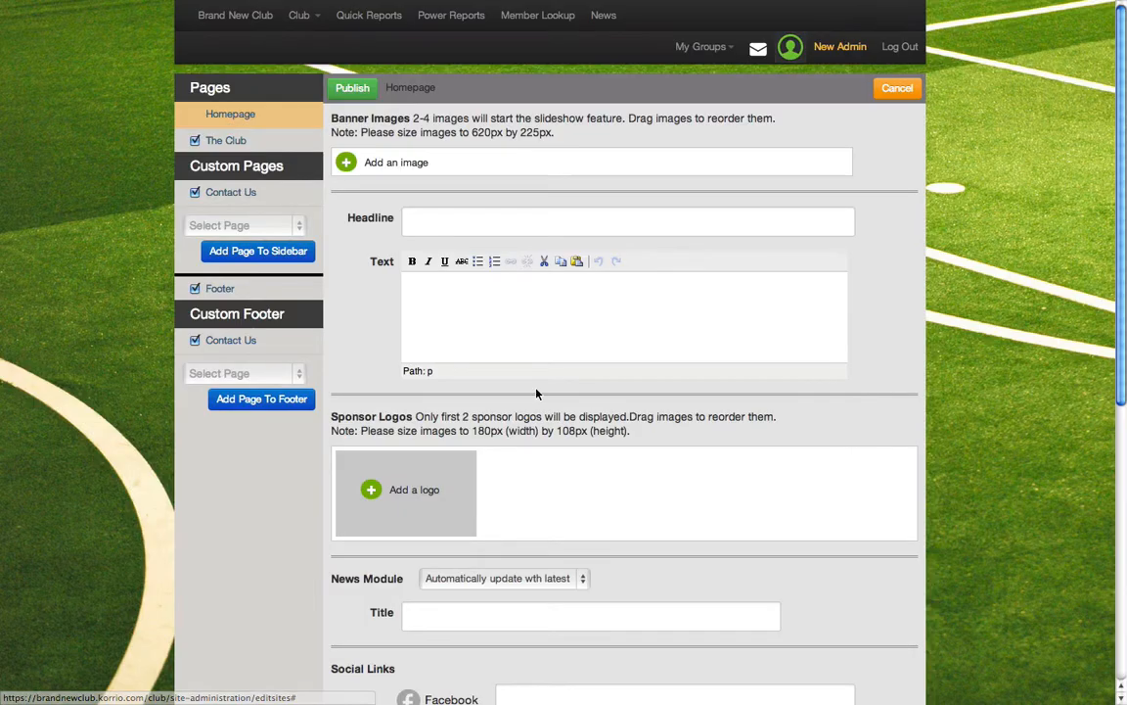
Set the homepage headline to "Welcome to our Club!"
left_click(427, 229)
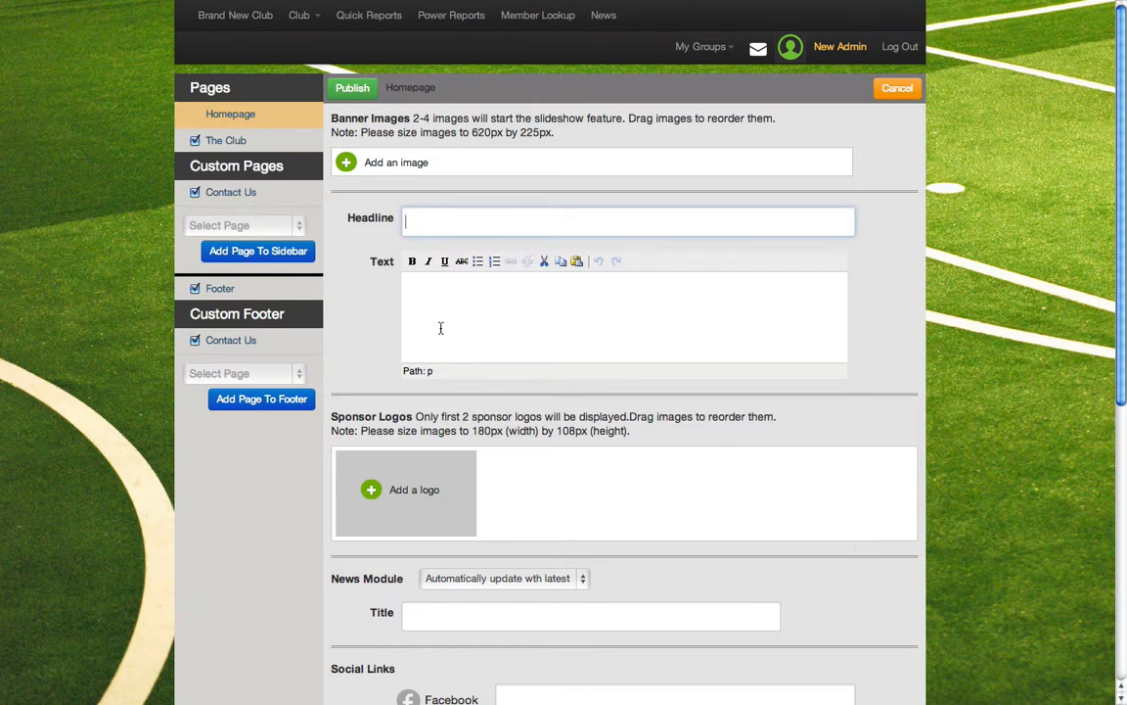
type("Welcome to our Club")
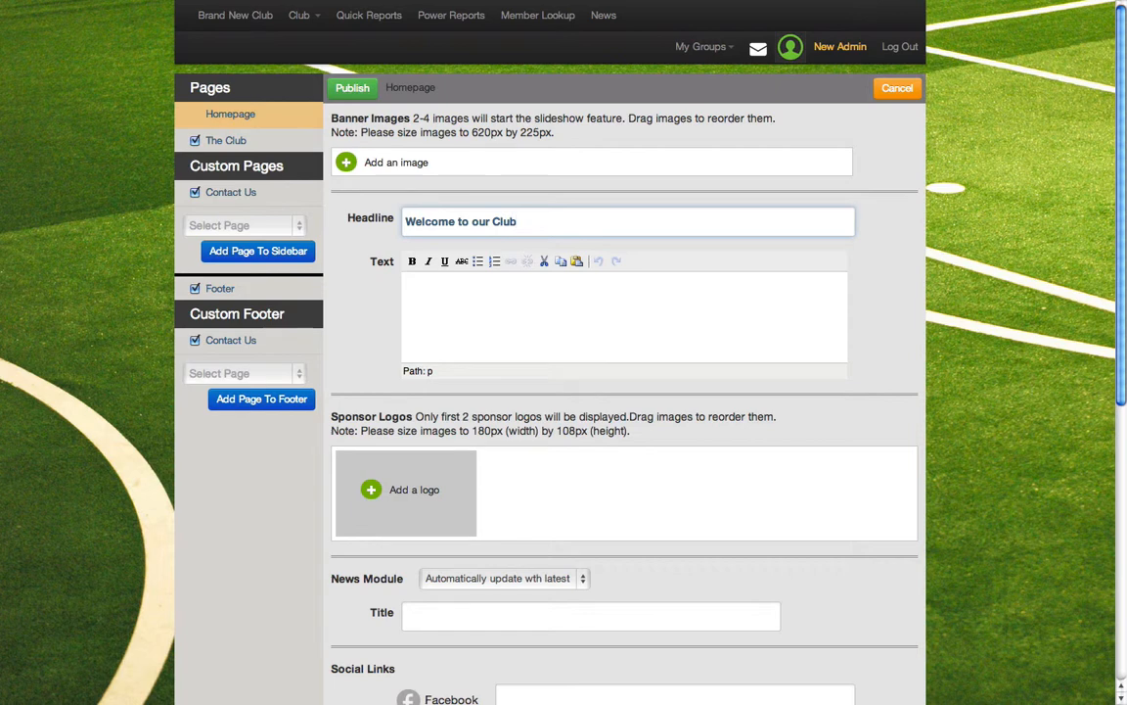
type("!")
Copy the selected club introduction paragraphs from the Word document and paste them as the homepage text
left_click(464, 319)
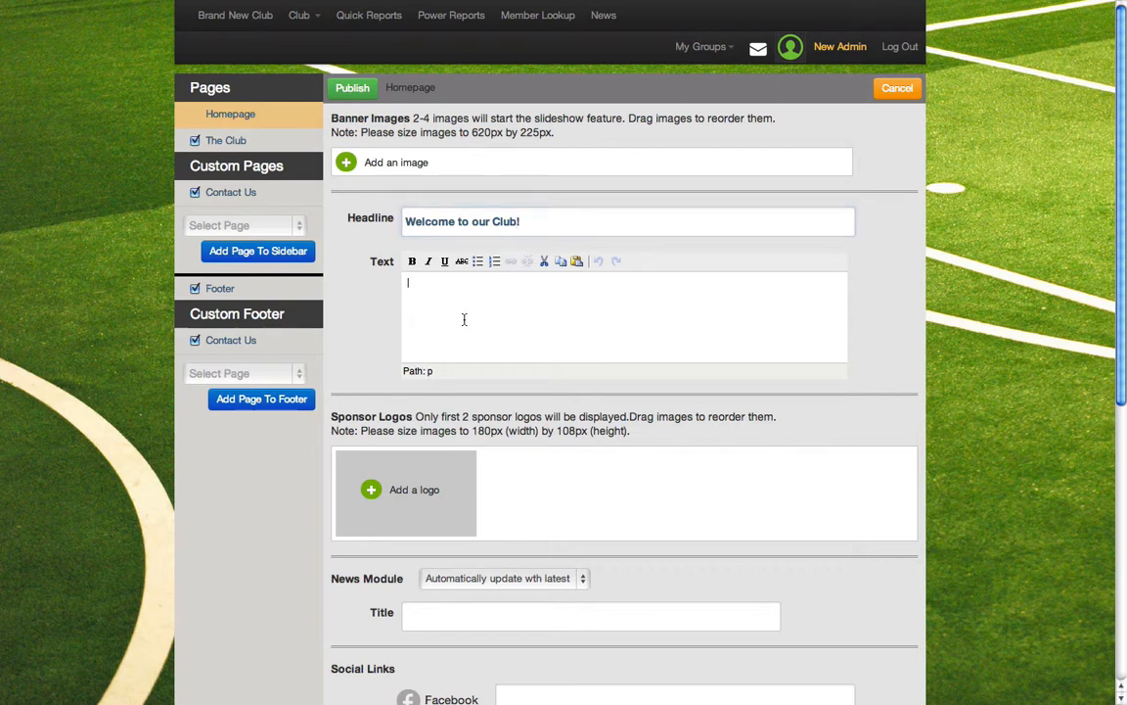
key("F9")
left_click(352, 273)
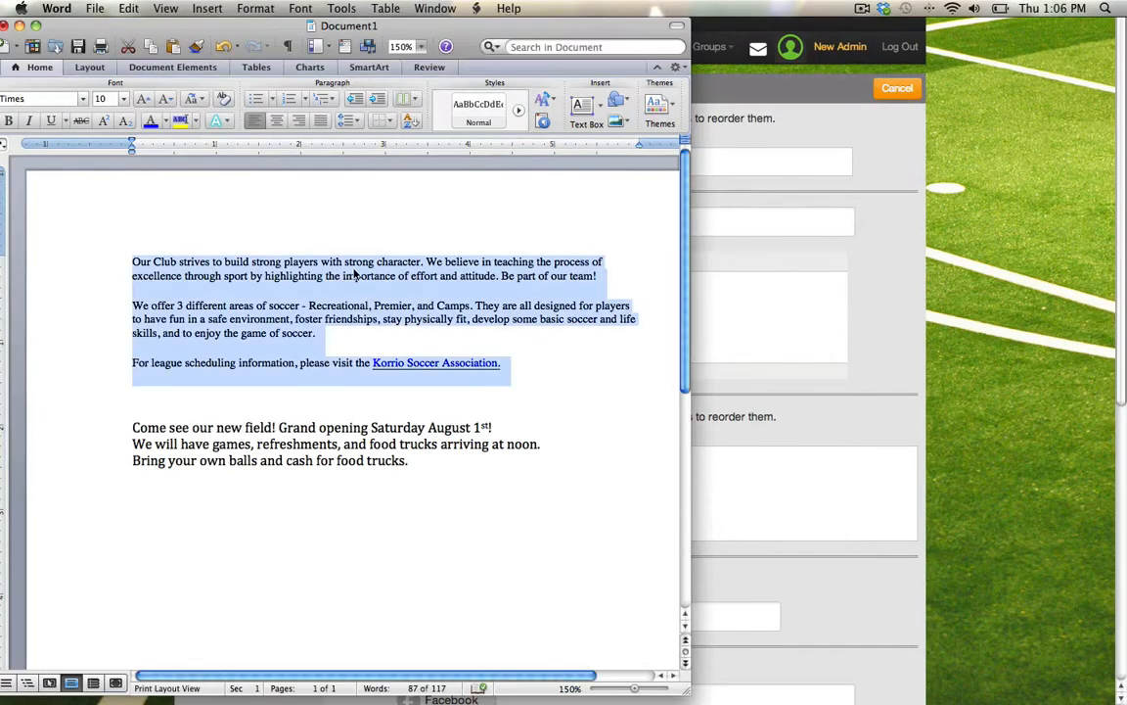
key("super+c")
left_click(780, 331)
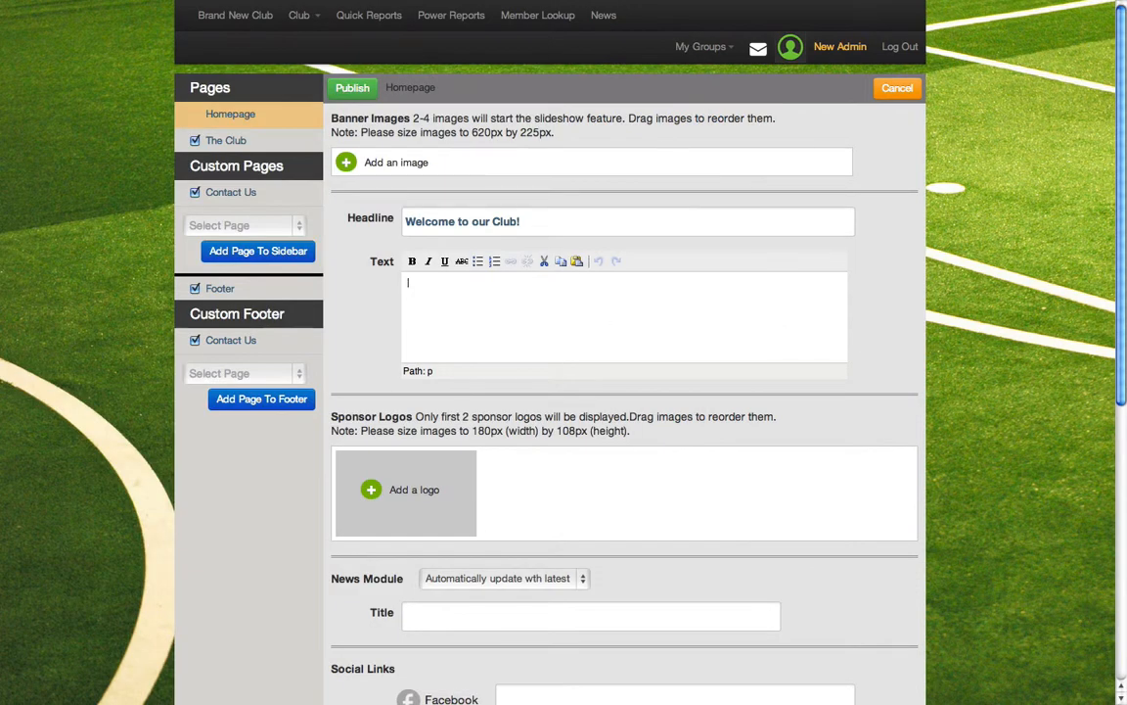
key("super+v")
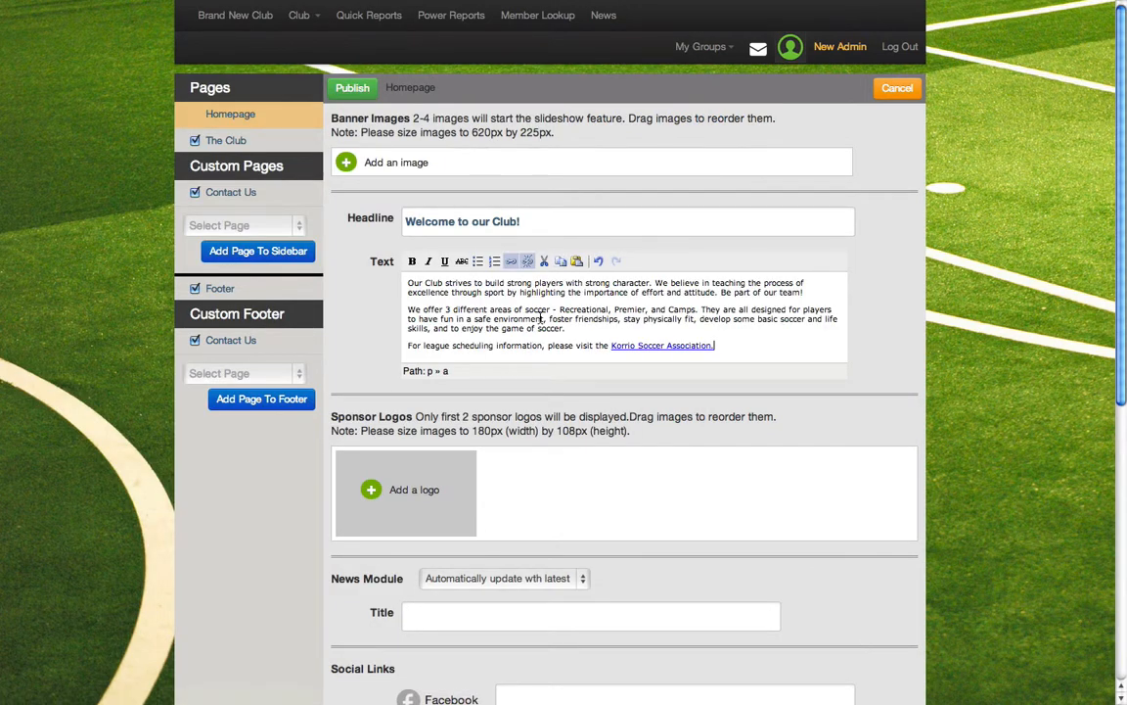
Set the homepage News Module to feature the "New Field opening!" post
scroll(538, 318, "down", 1)
scroll(541, 318, "down", 2)
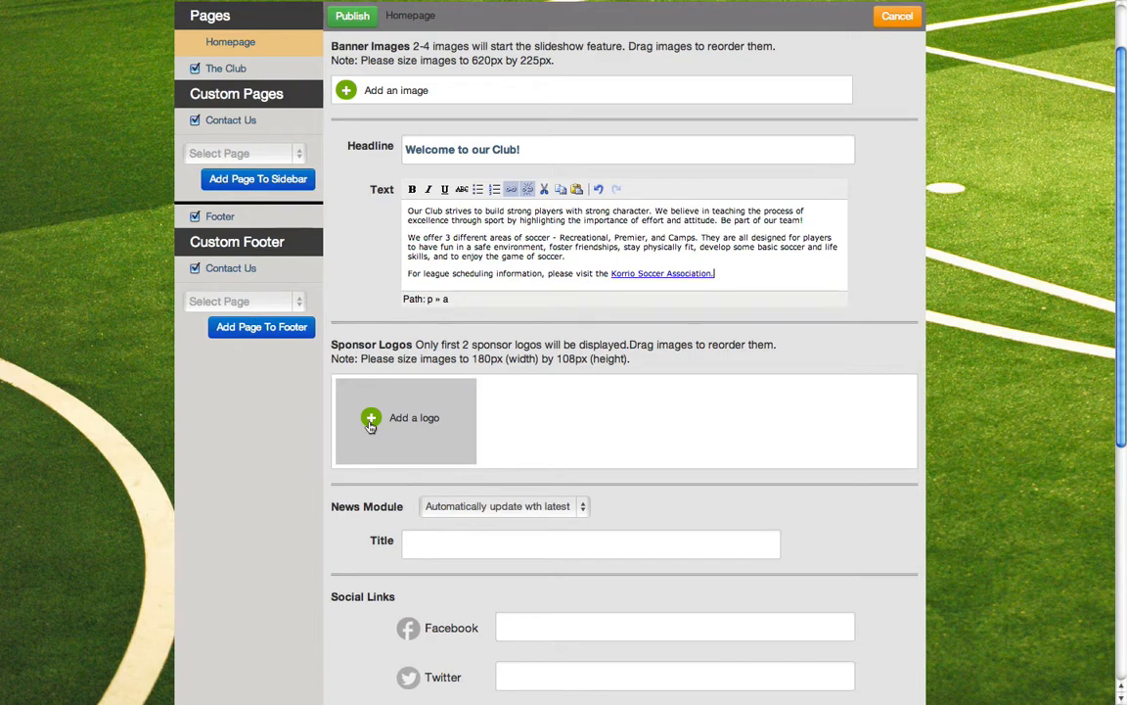
scroll(370, 424, "down", 3)
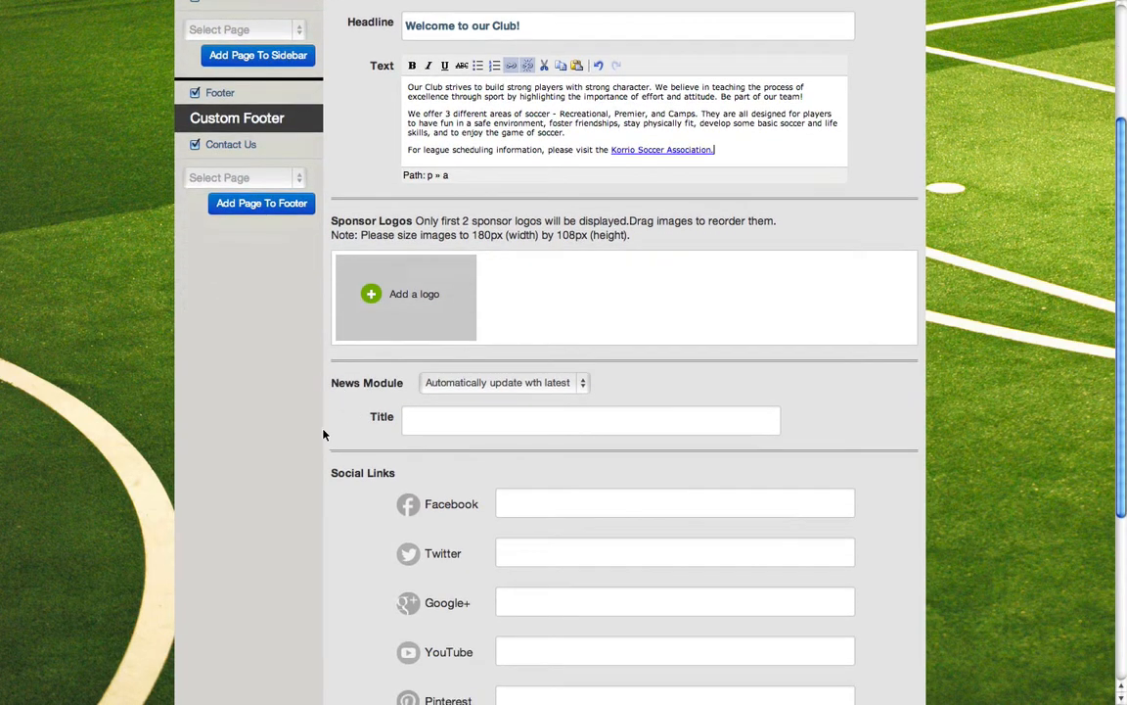
left_click(582, 385)
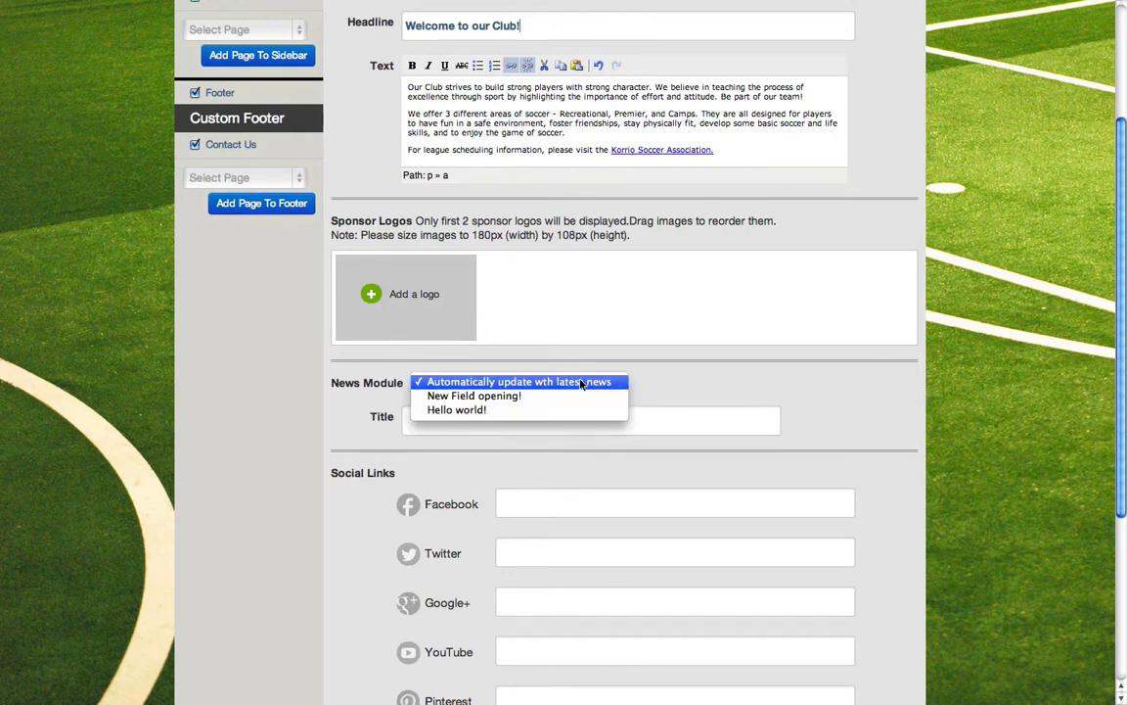
left_click(477, 396)
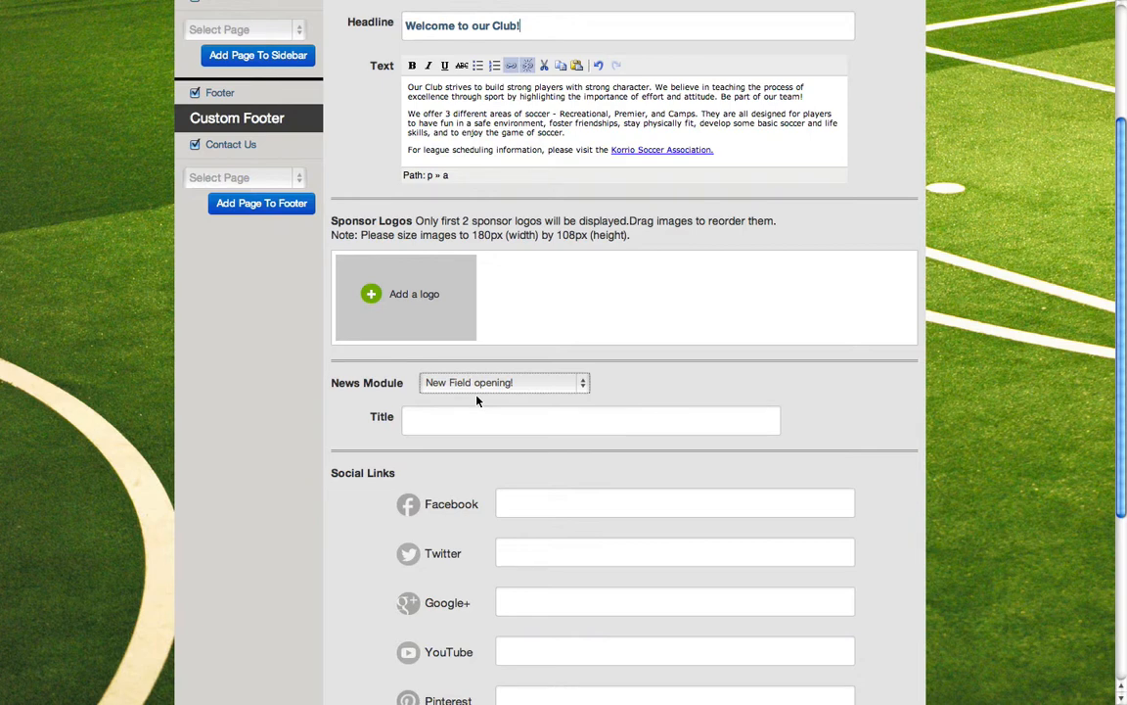
Publish the edited homepage, leaving the social links and homepage widgets unset
scroll(482, 470, "down", 4)
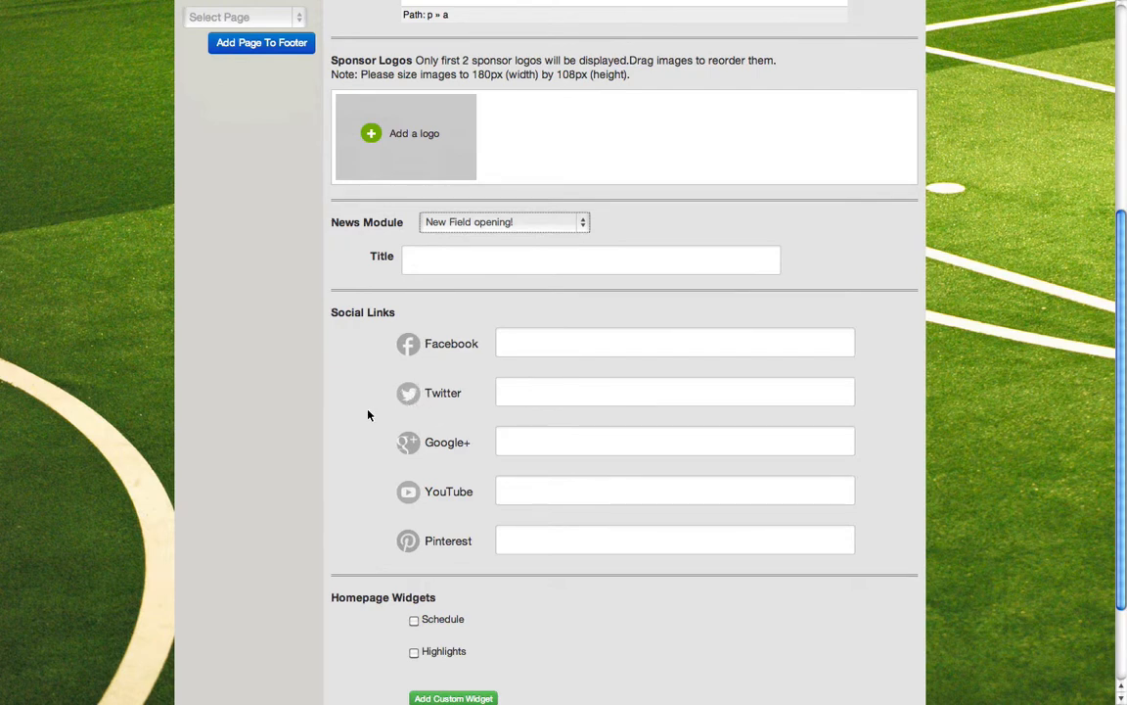
scroll(370, 413, "down", 3)
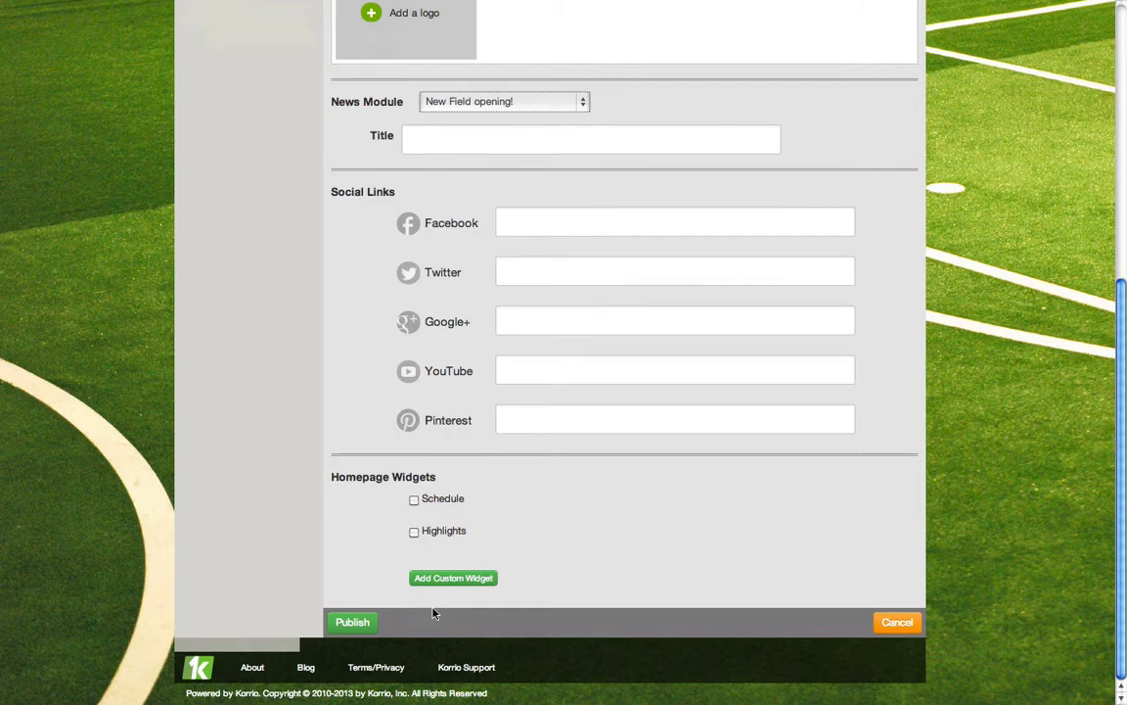
left_click(355, 627)
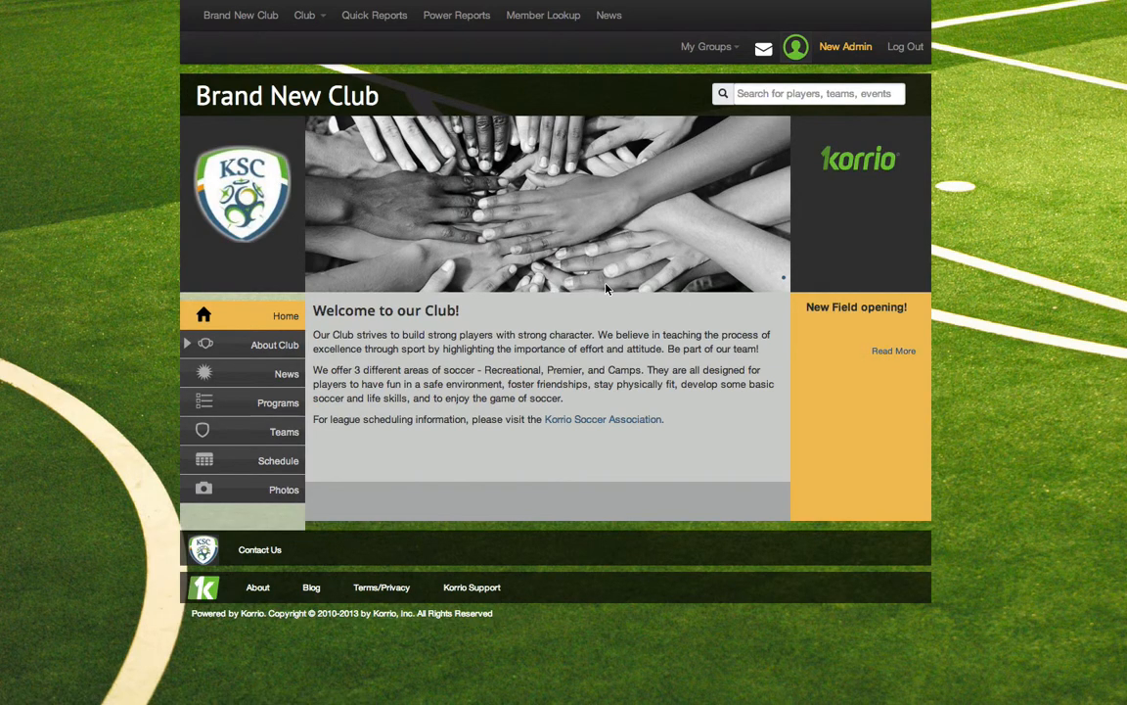
Open the club's list of registration programs to review it
left_click(308, 17)
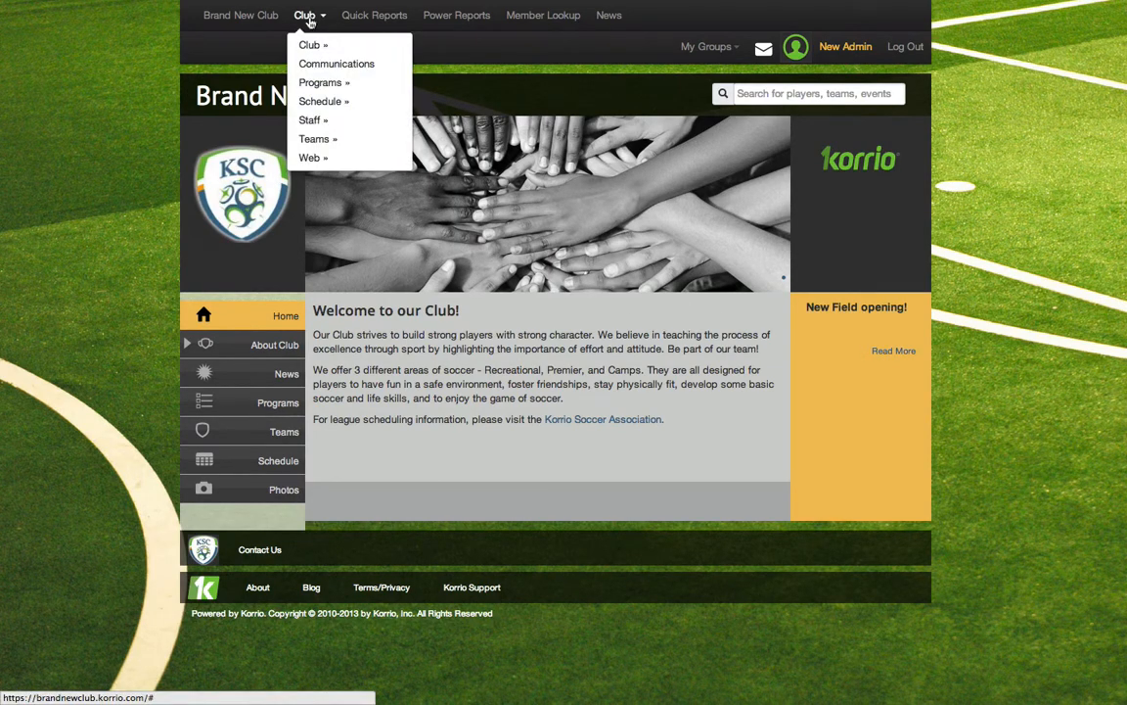
mouse_move(311, 87)
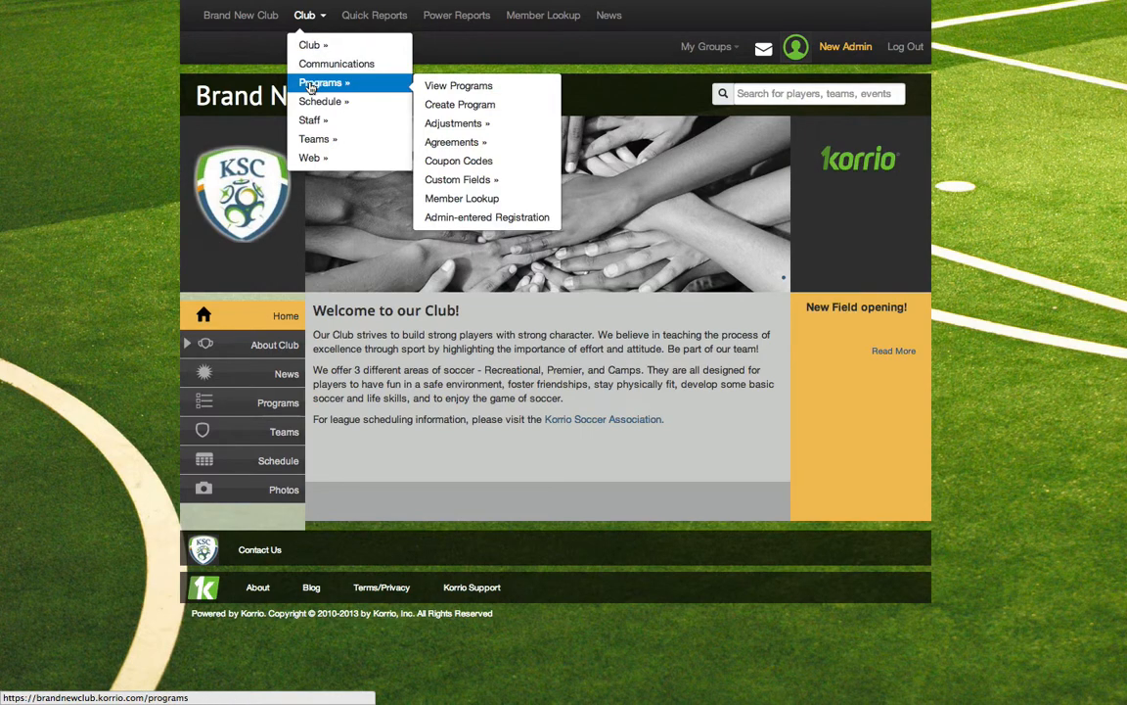
left_click(457, 88)
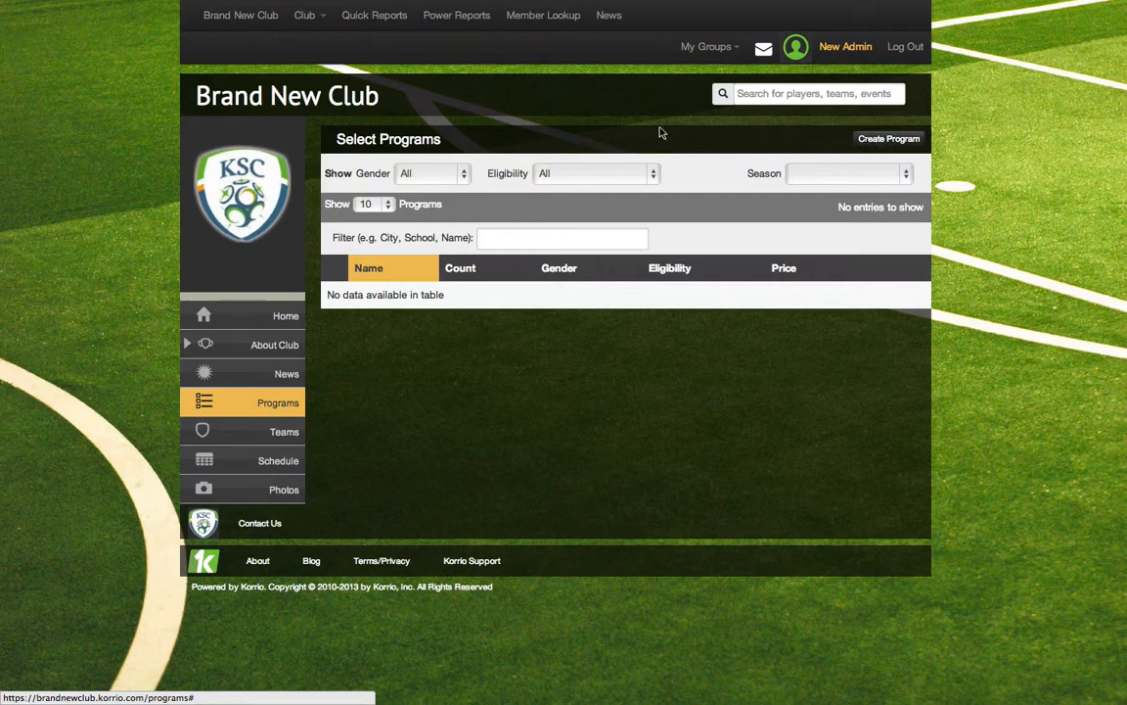
Start a new registration program for the club and name it "Volunteer Registration"
left_click(305, 16)
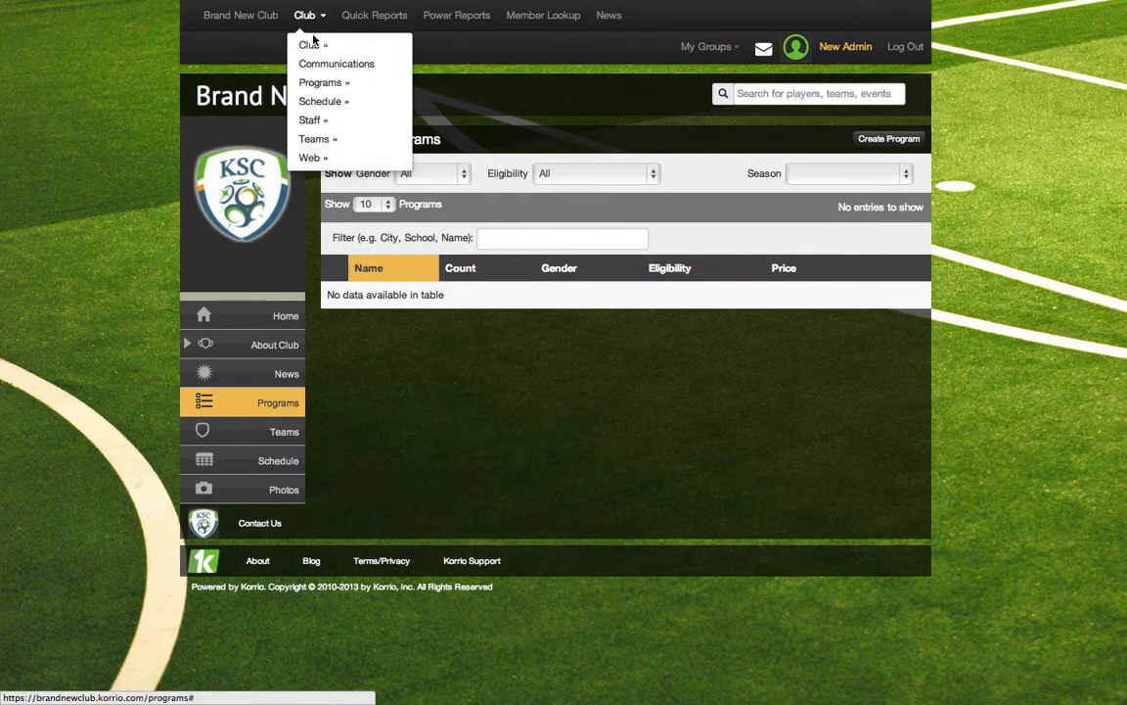
mouse_move(311, 88)
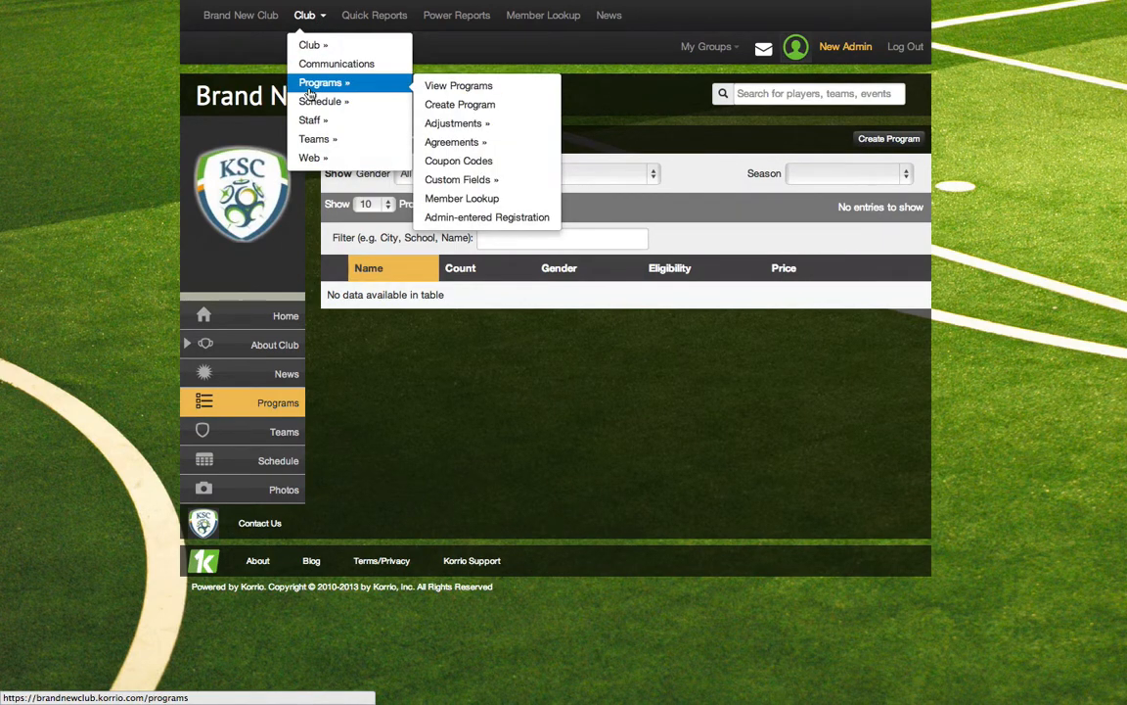
left_click(469, 113)
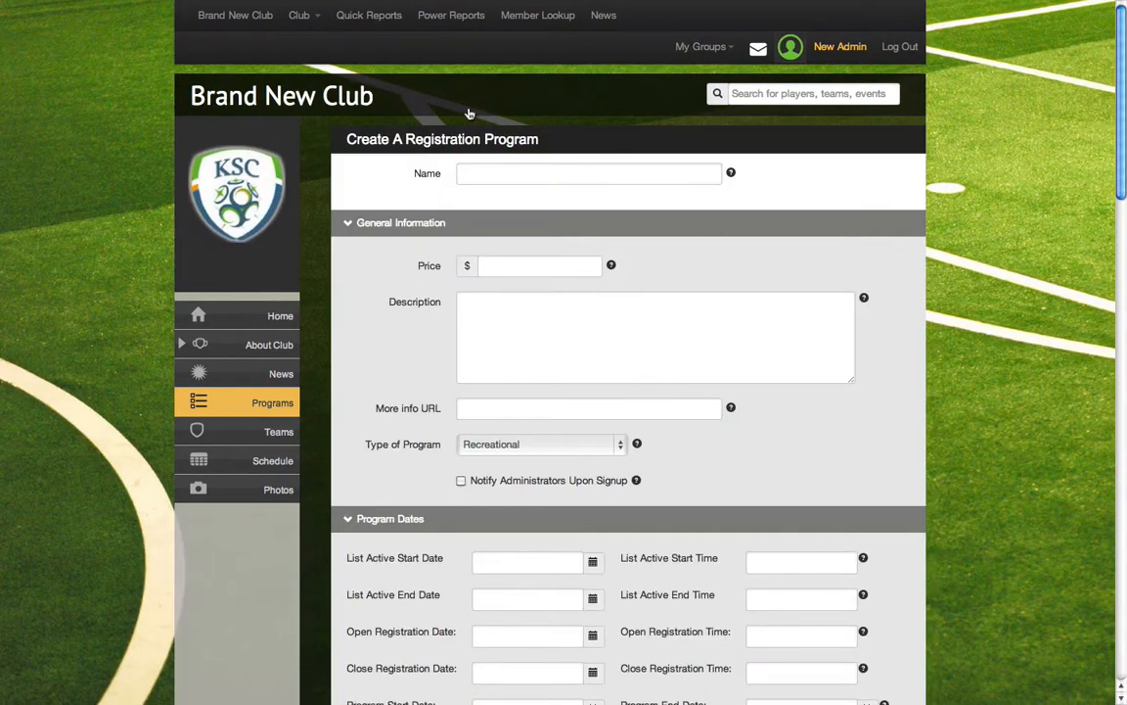
left_click(491, 173)
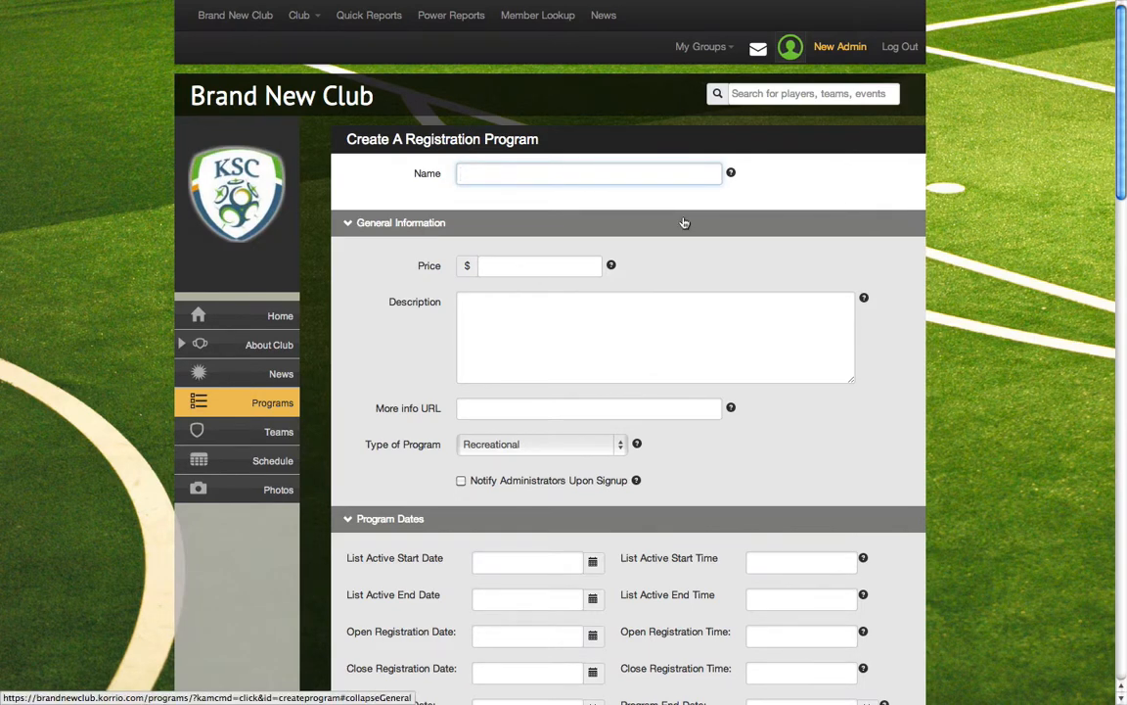
type("Volunteer Registration")
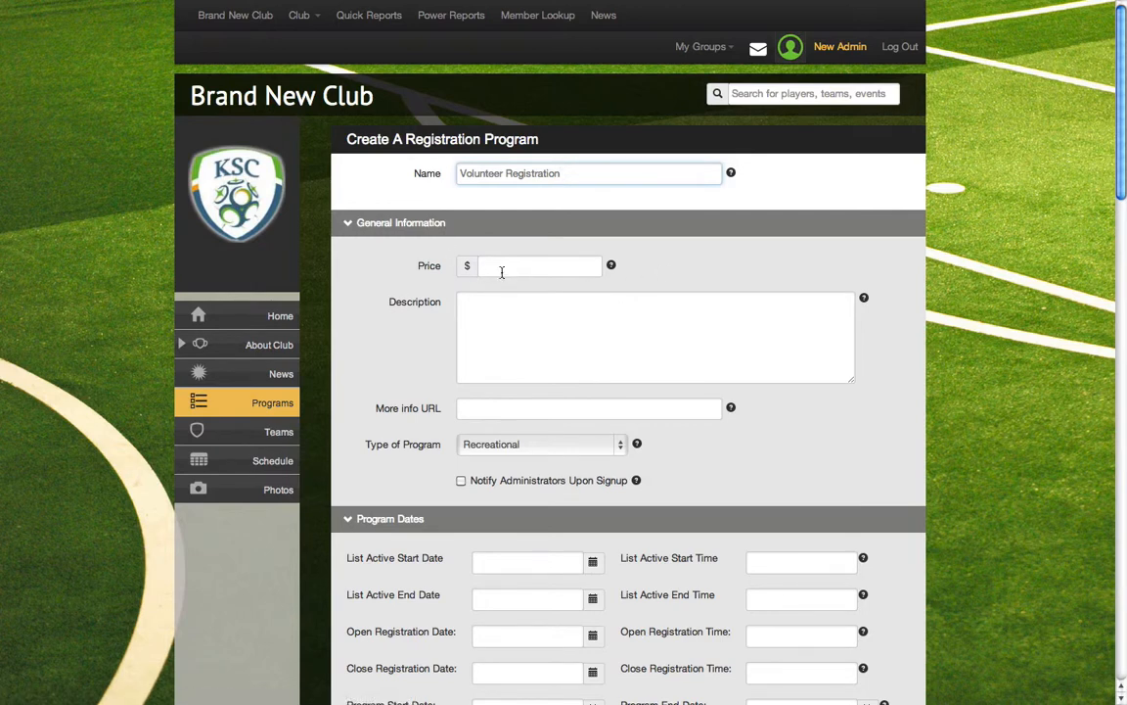
Set the type of program to Other Individual Program, leaving the price, description and more info URL blank
left_click(640, 350)
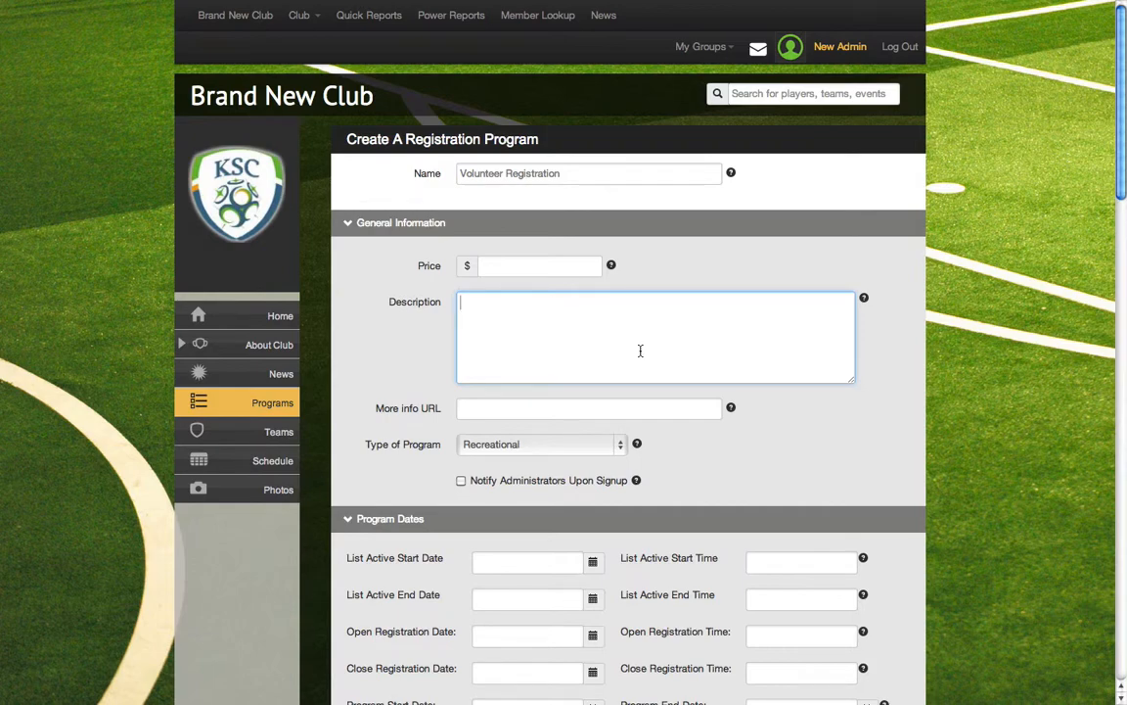
scroll(640, 351, "down", 3)
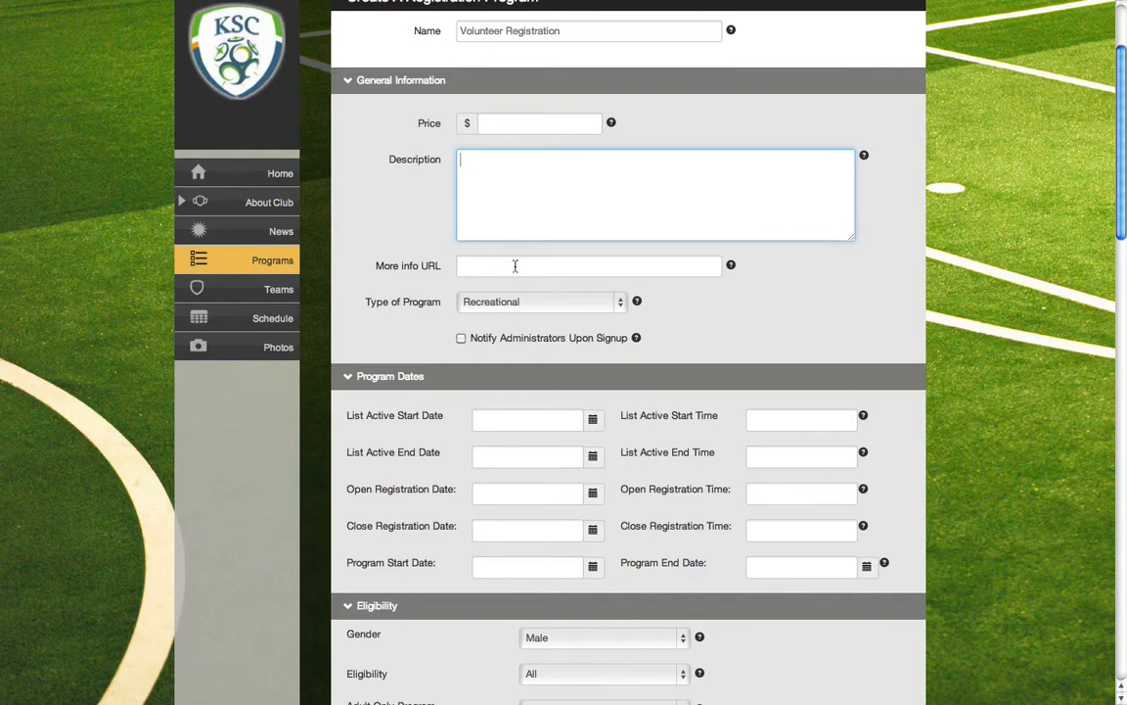
left_click(512, 302)
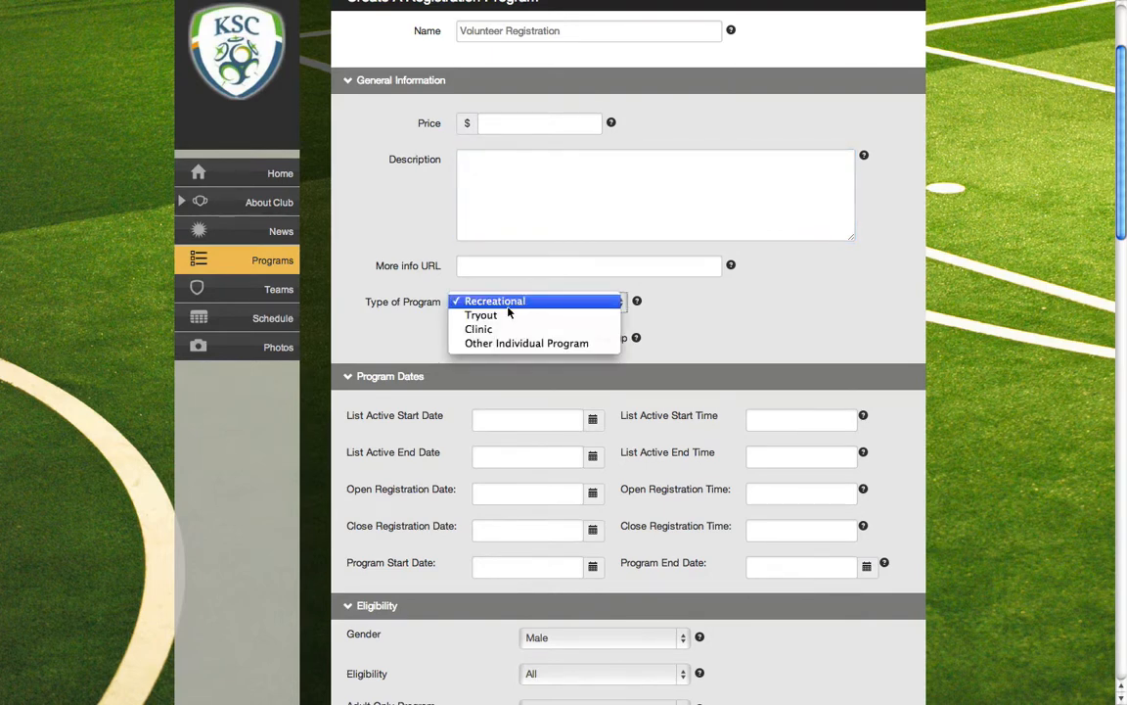
left_click(497, 344)
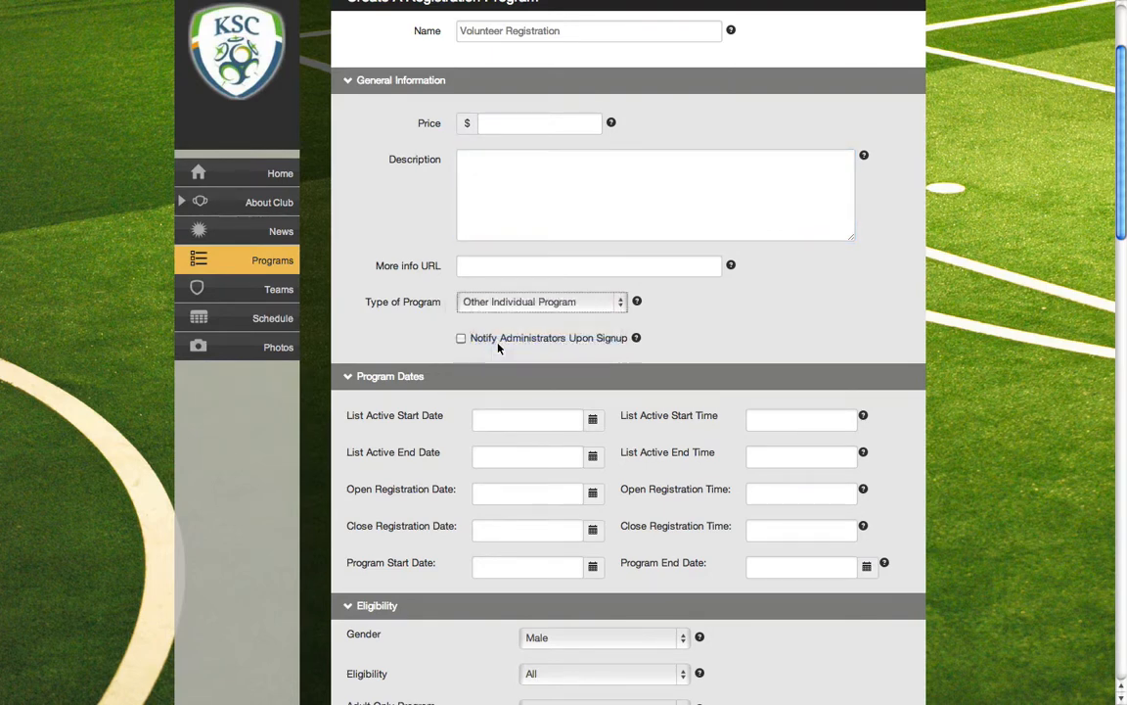
left_click(513, 304)
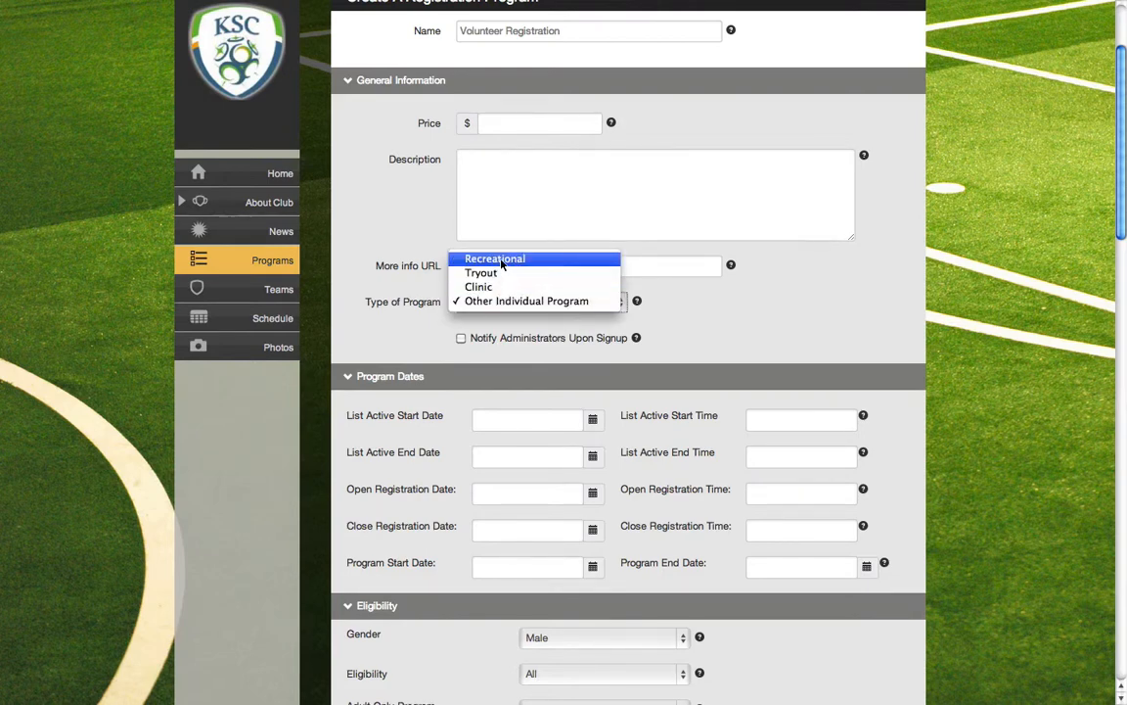
left_click(498, 304)
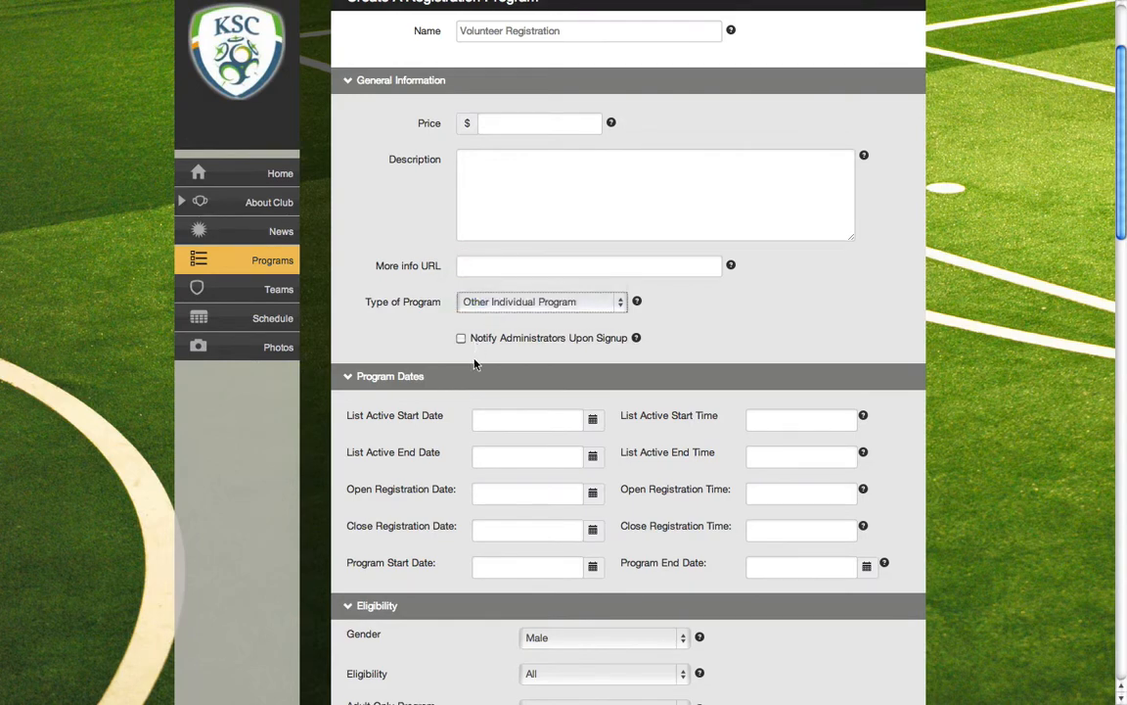
Enable administrator notification upon signup and select New Admin as the admin to notify
scroll(474, 364, "down", 1)
left_click(461, 297)
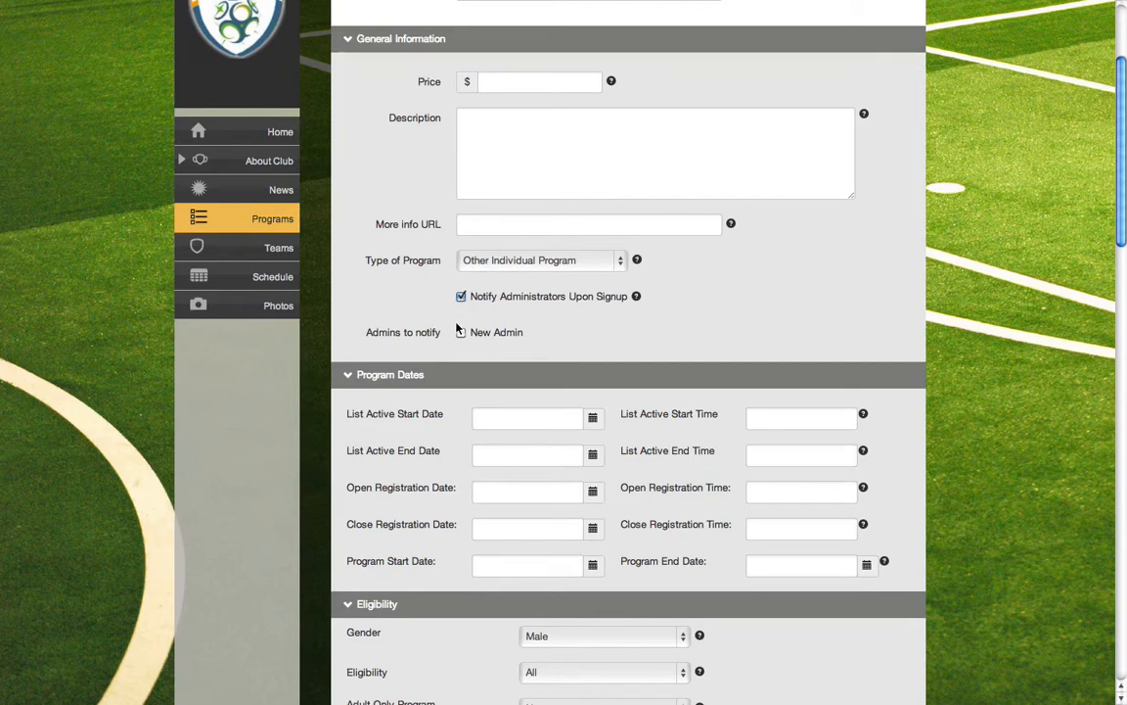
left_click(461, 334)
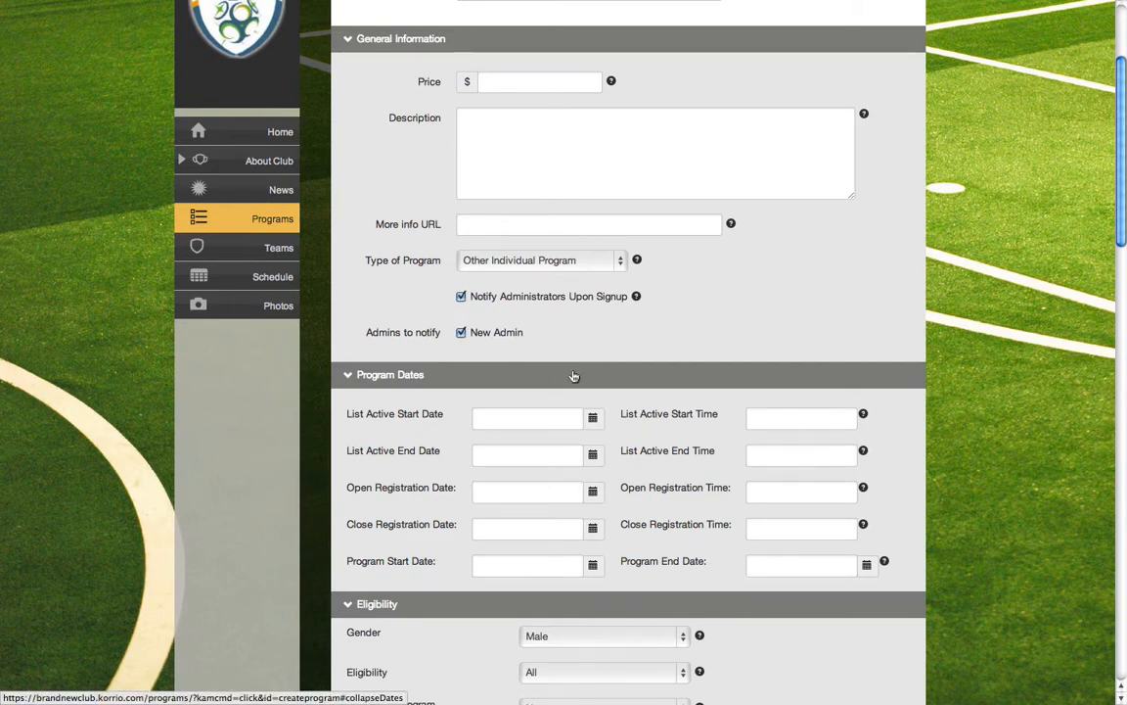
Set the program's List Active Start Date to 07/25/2013
scroll(574, 375, "down", 3)
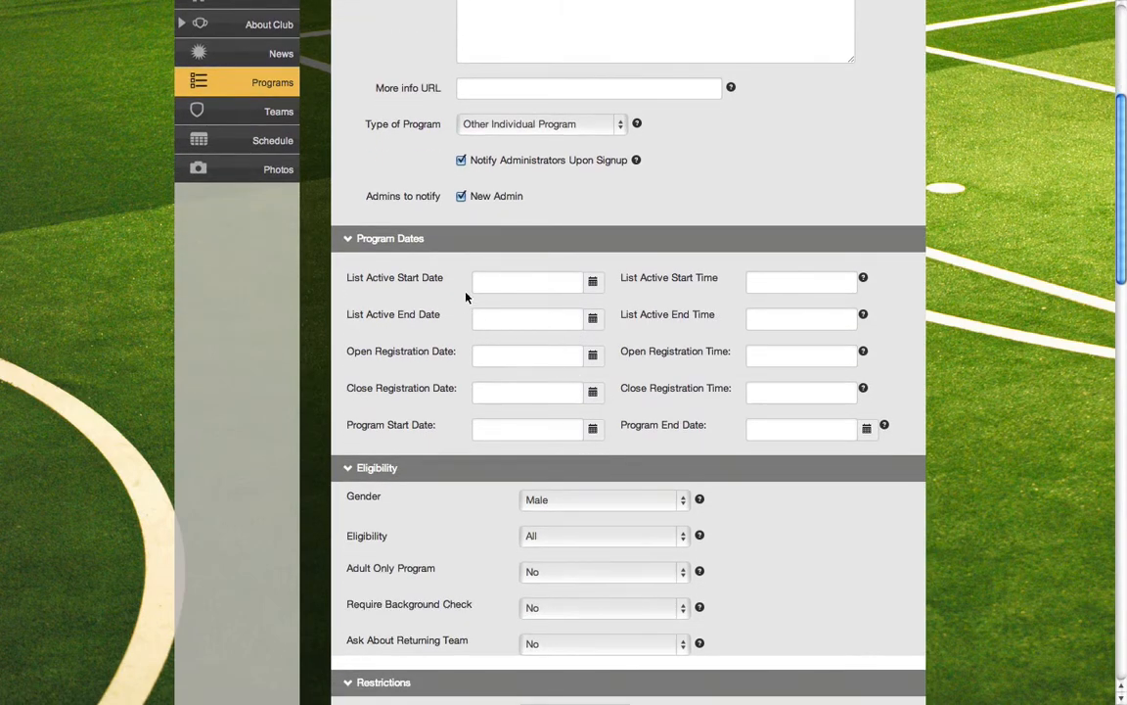
left_click(518, 295)
scroll(587, 245, "down", 1)
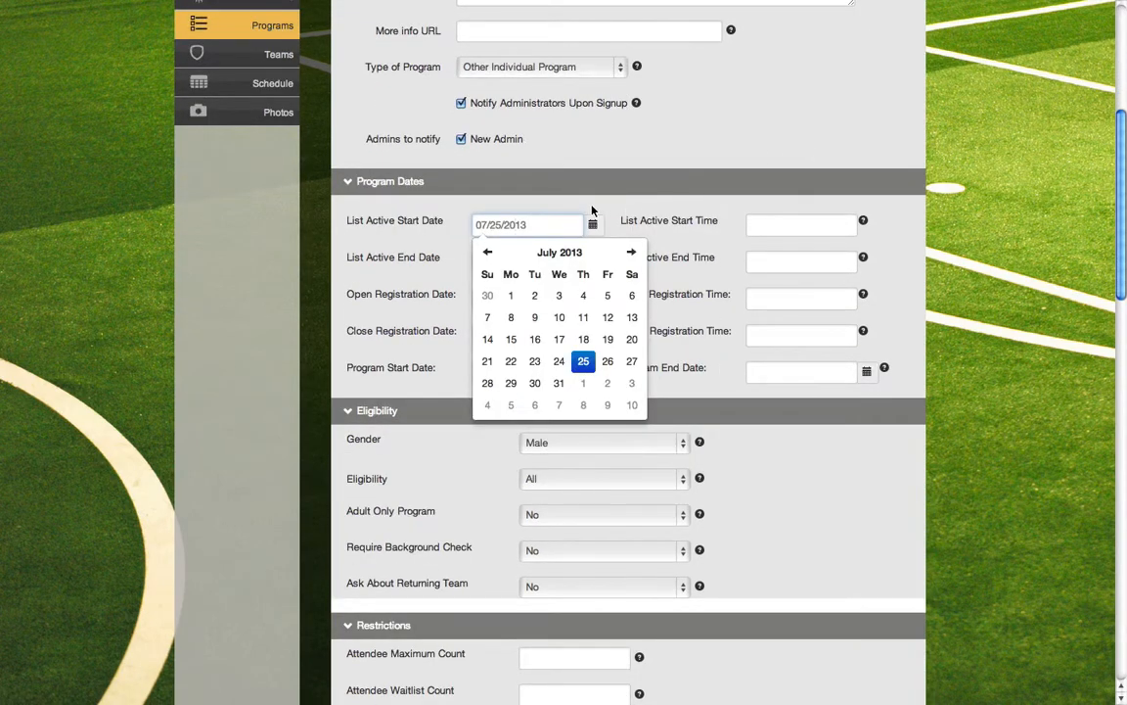
left_click(438, 237)
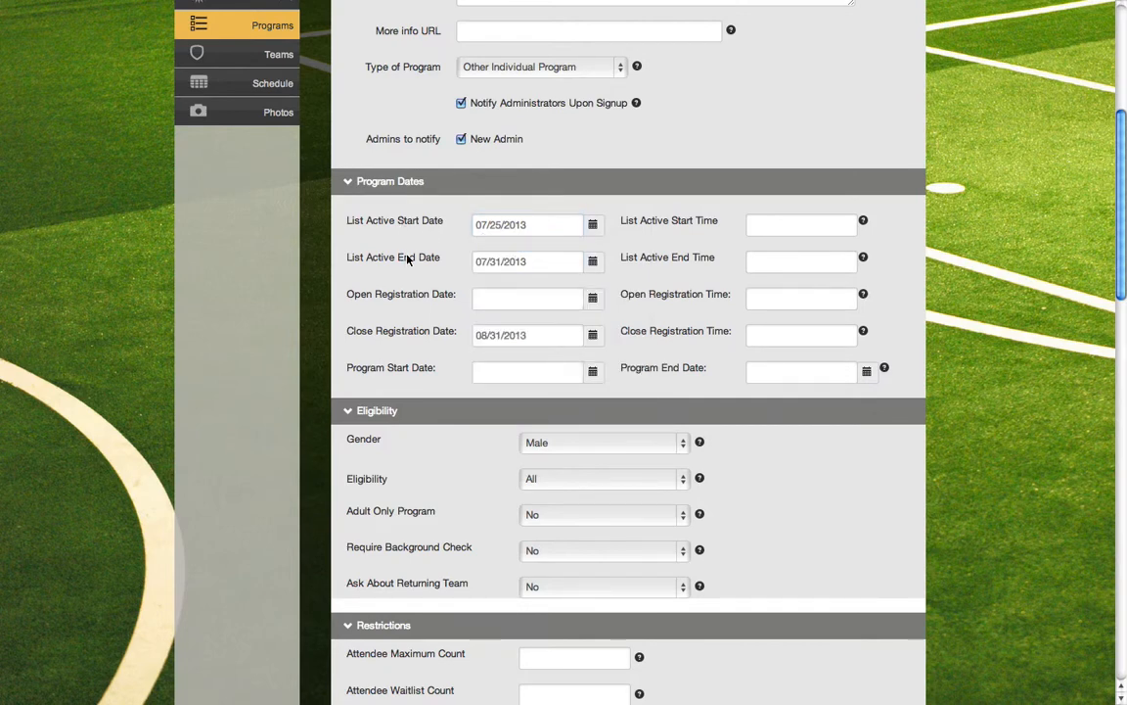
left_click(517, 225)
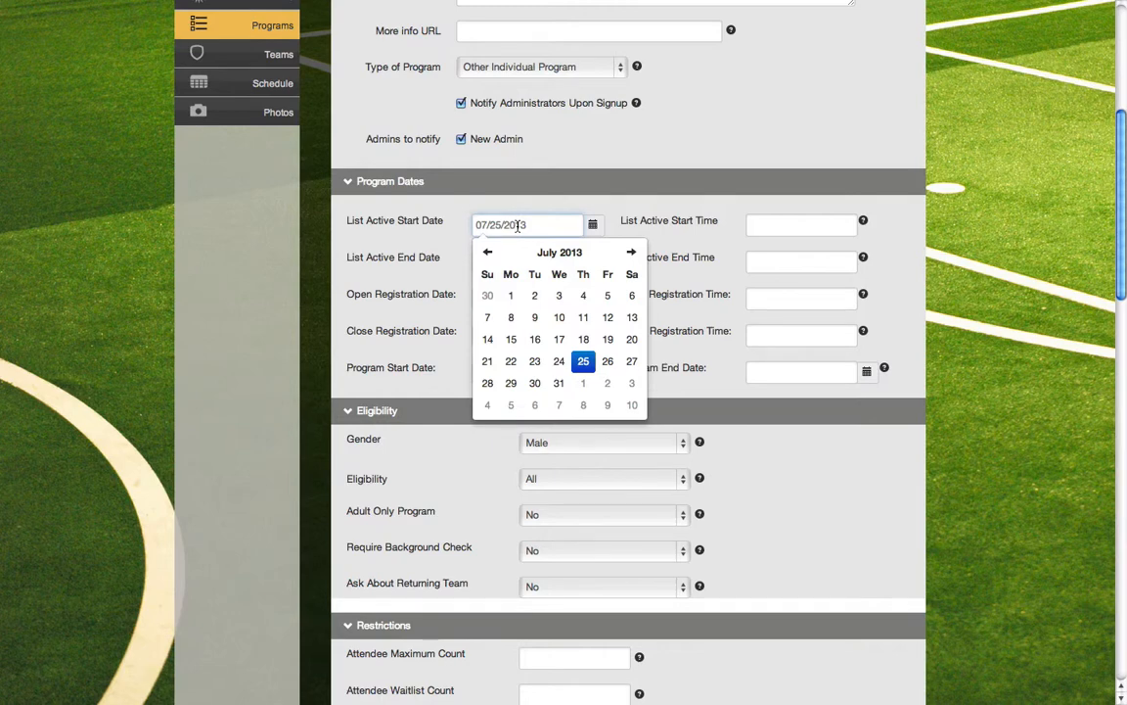
left_click(583, 361)
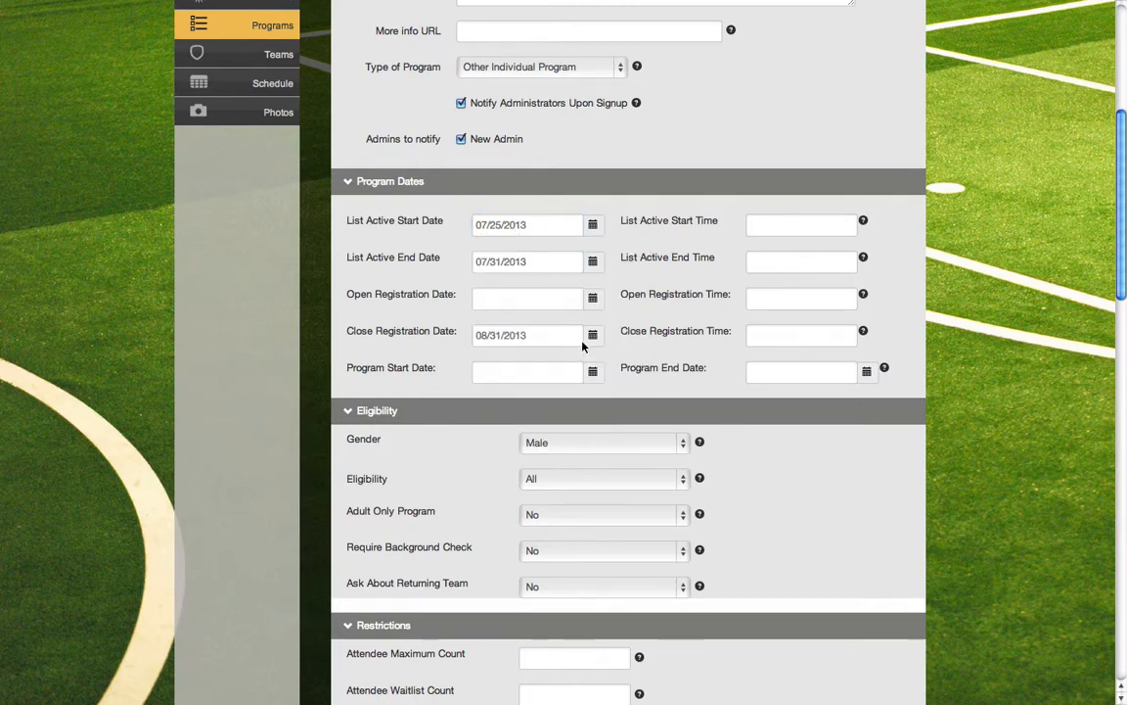
Set the List Active End Date to 08/31/2013 and the Open Registration Date to 07/25/2013
left_click(511, 261)
left_click(630, 290)
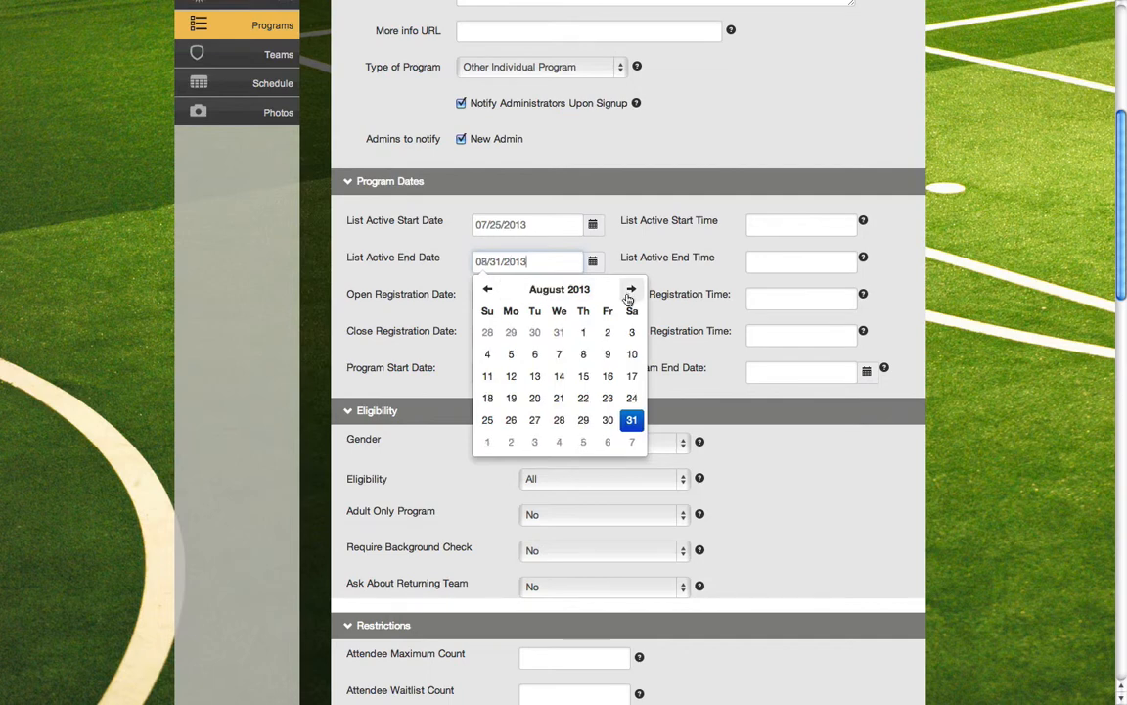
left_click(631, 420)
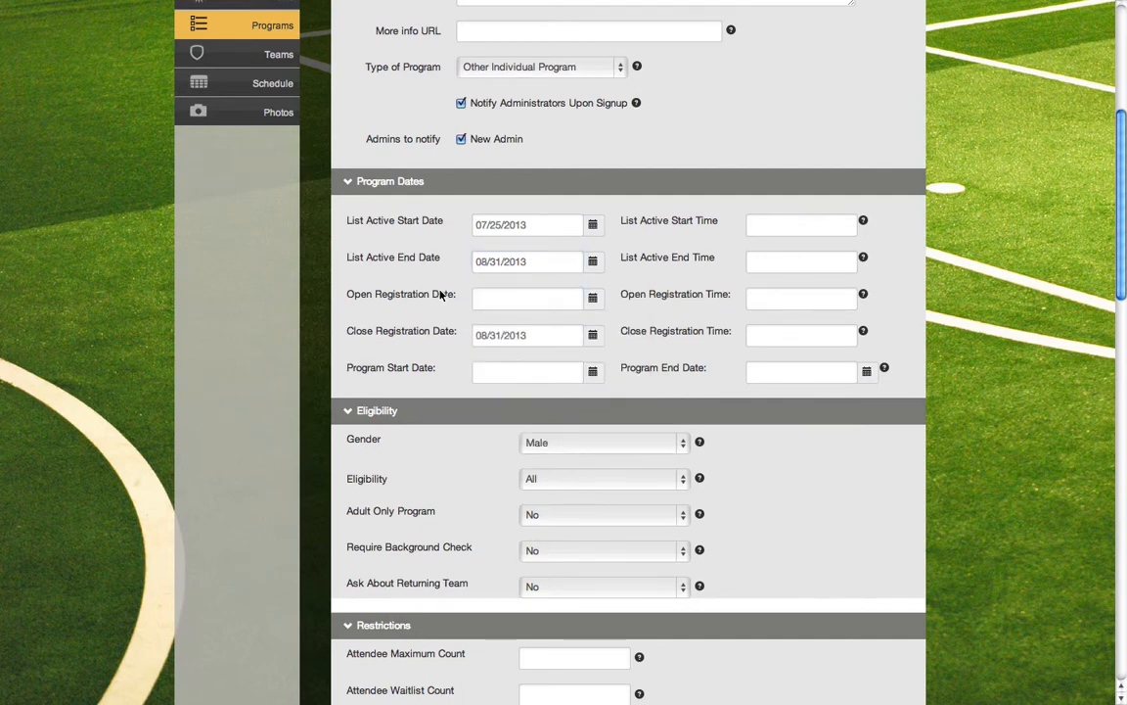
left_click(492, 298)
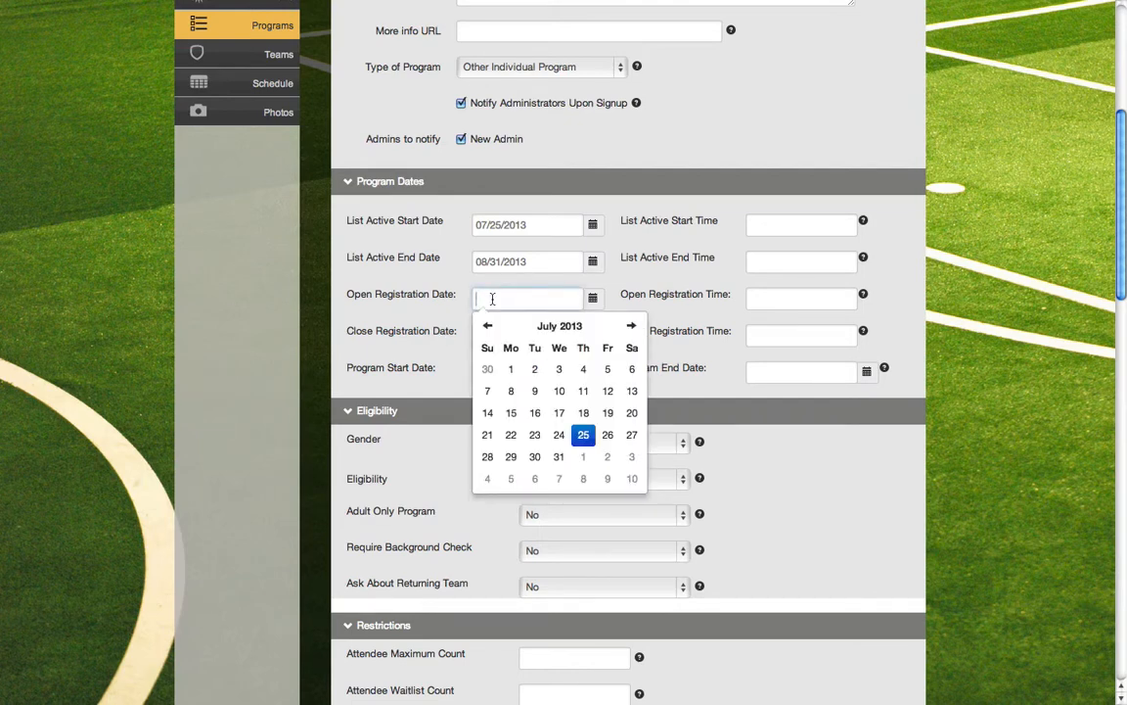
left_click(584, 434)
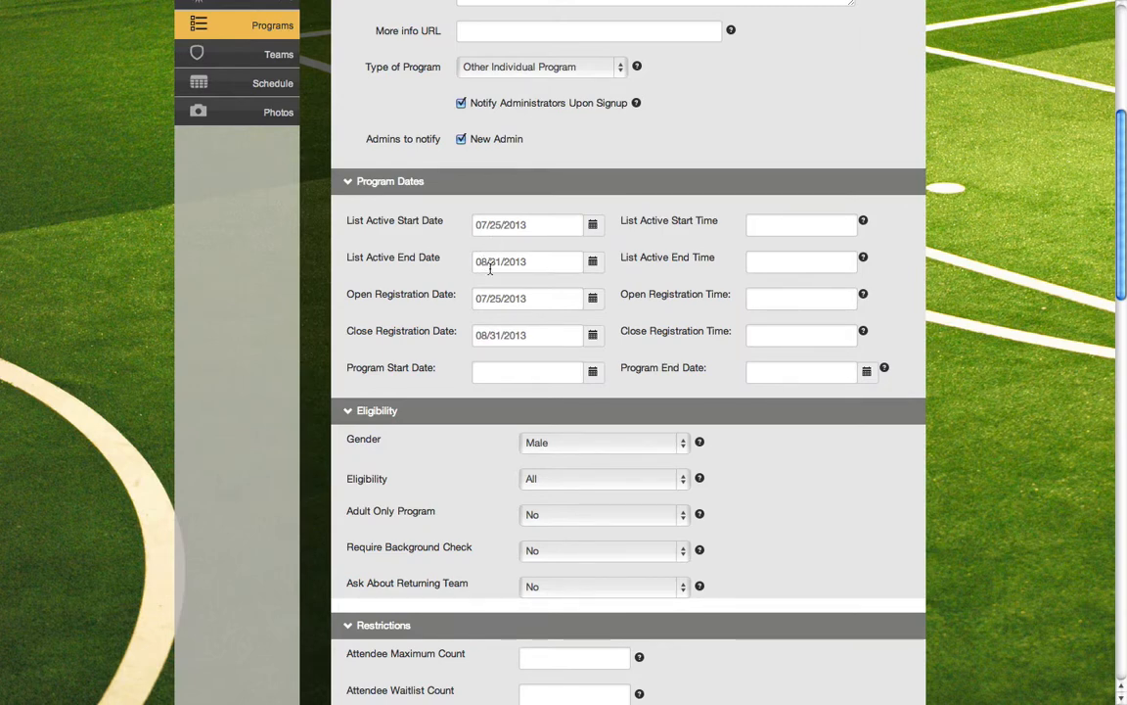
Set the Program Start Date to 07/25/2013 and the Program End Date to 08/31/2013
left_click(495, 378)
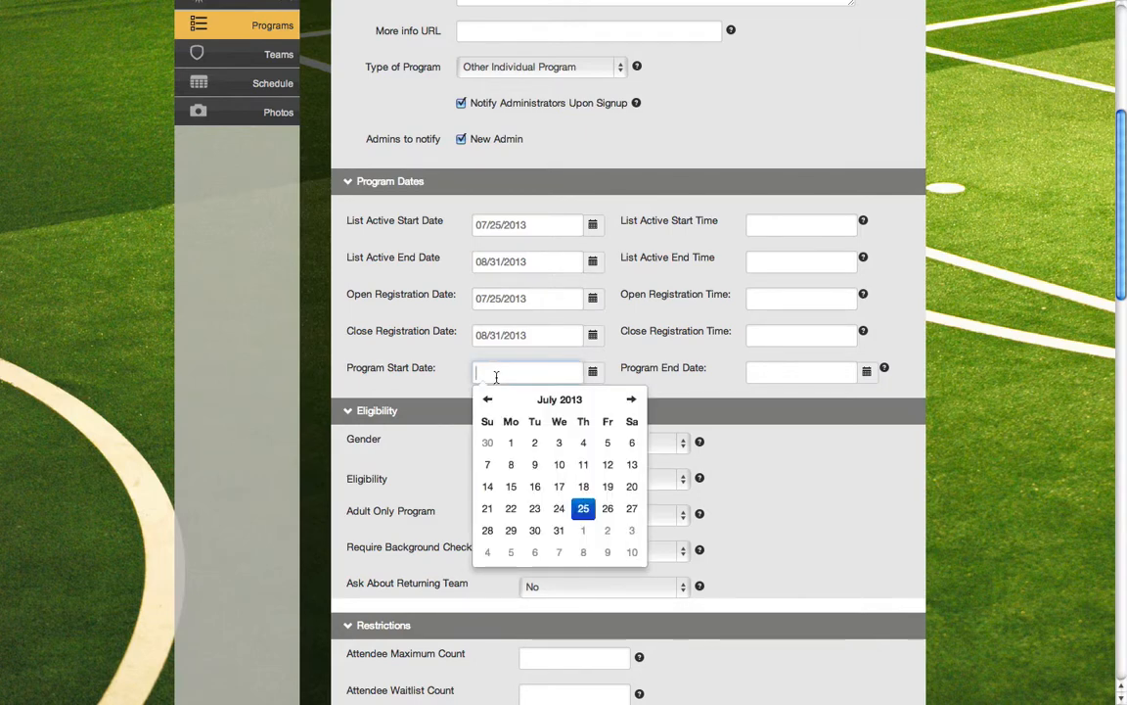
left_click(583, 508)
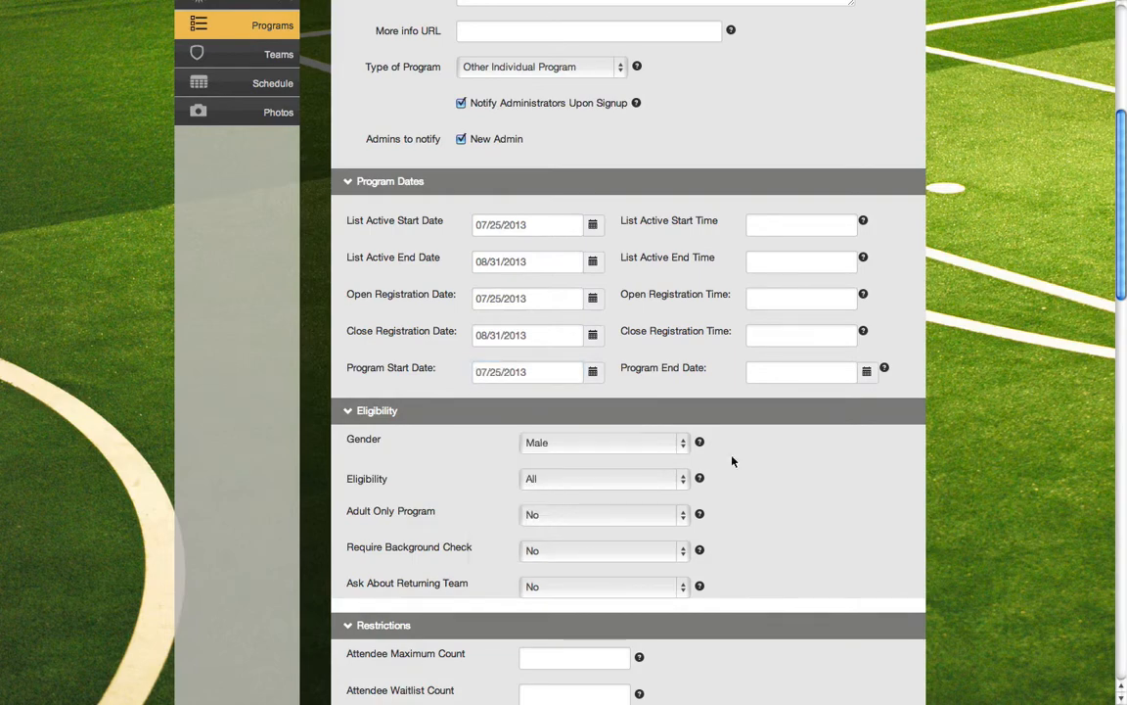
left_click(798, 370)
left_click(905, 399)
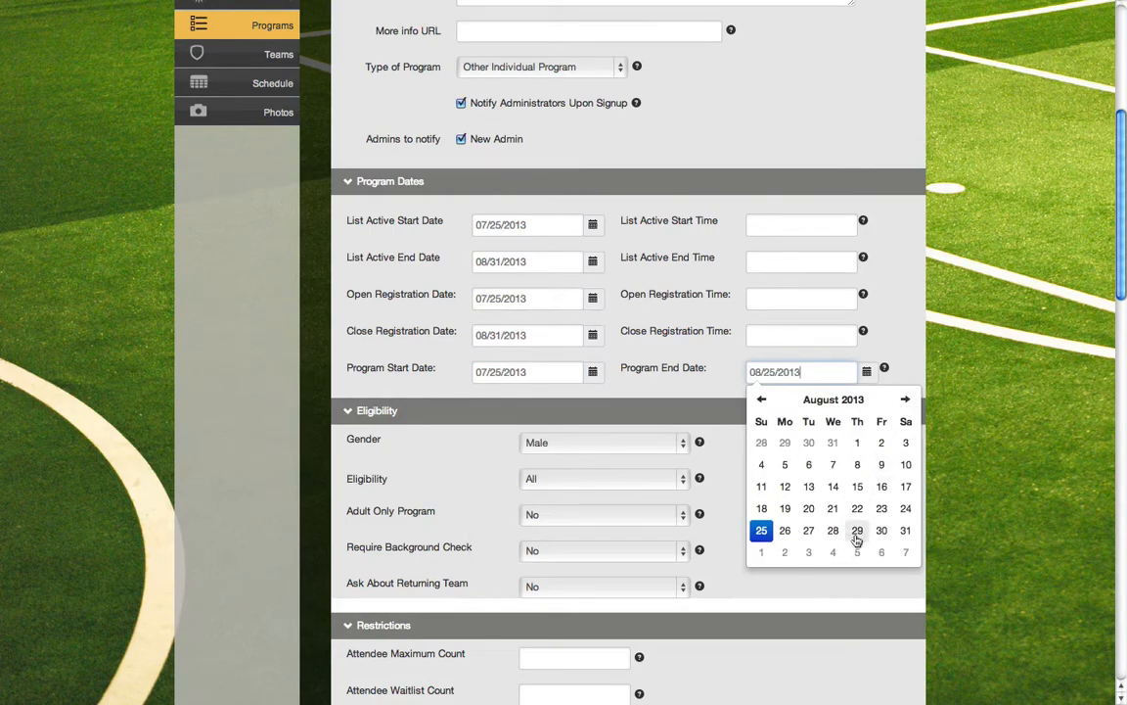
left_click(906, 530)
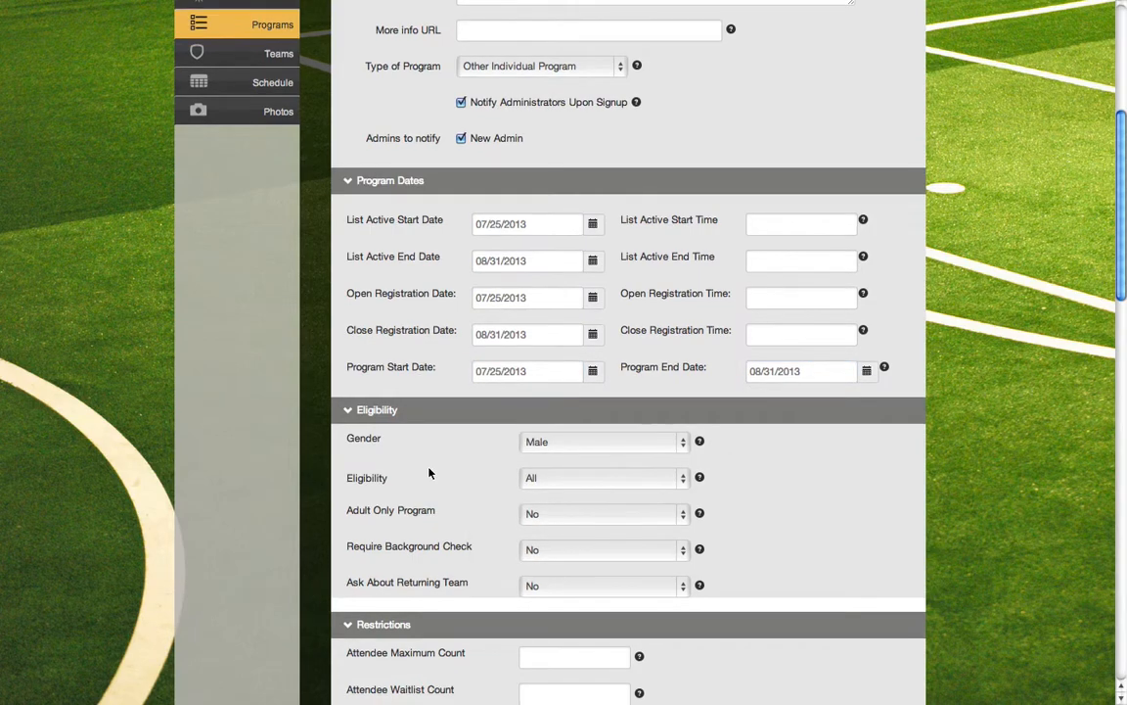
Set the program's gender to Coed and keep its eligibility at All
scroll(428, 471, "down", 2)
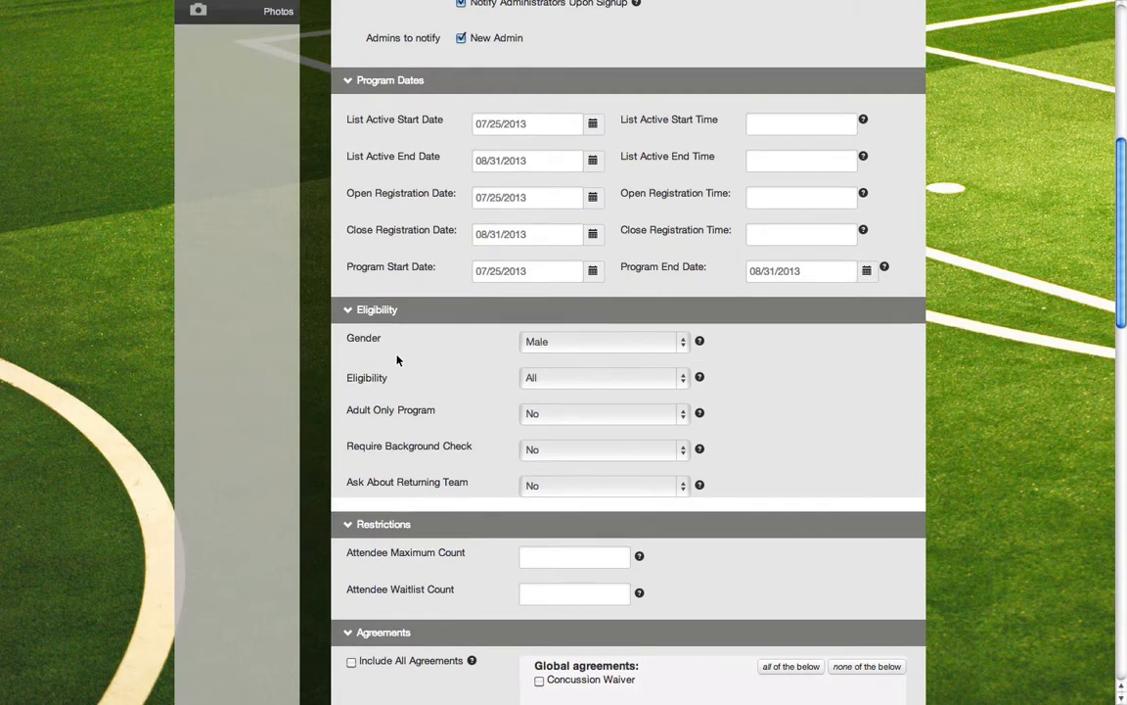
left_click(537, 343)
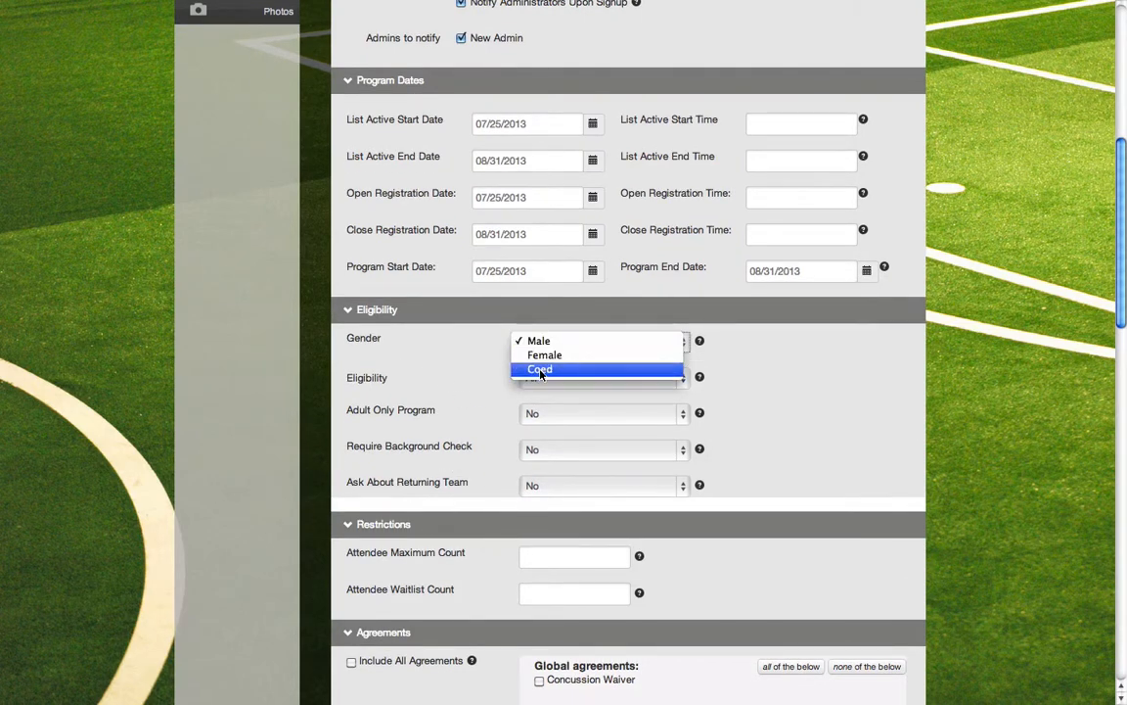
left_click(542, 371)
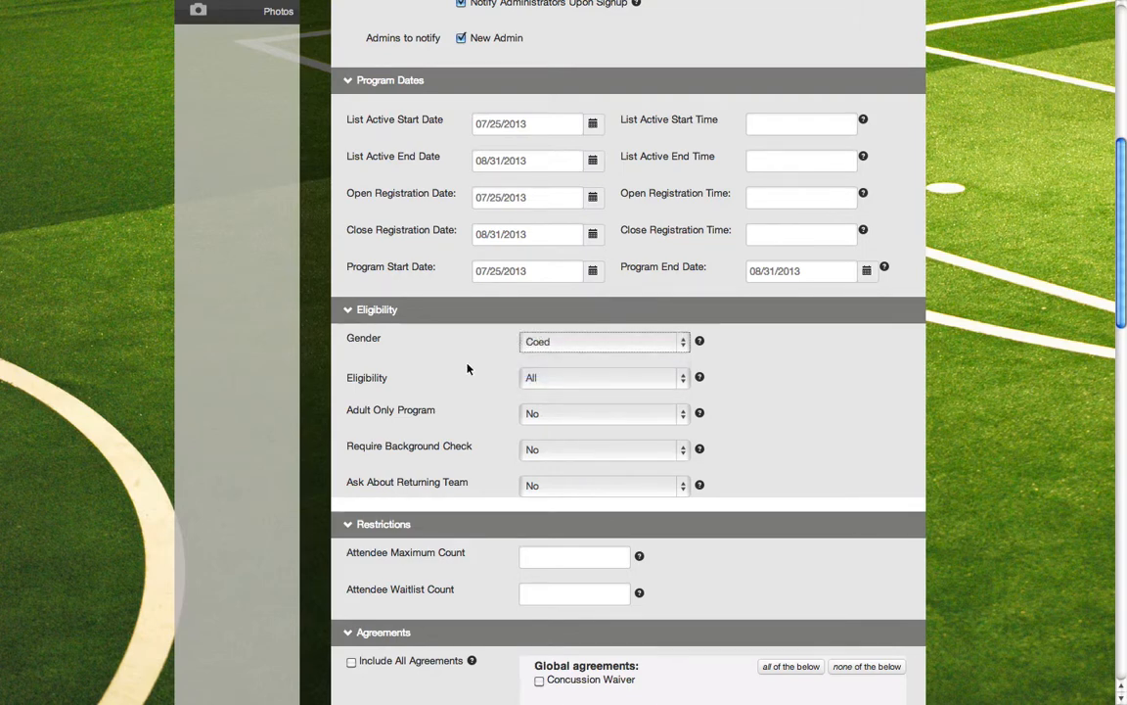
left_click(538, 379)
left_click(537, 379)
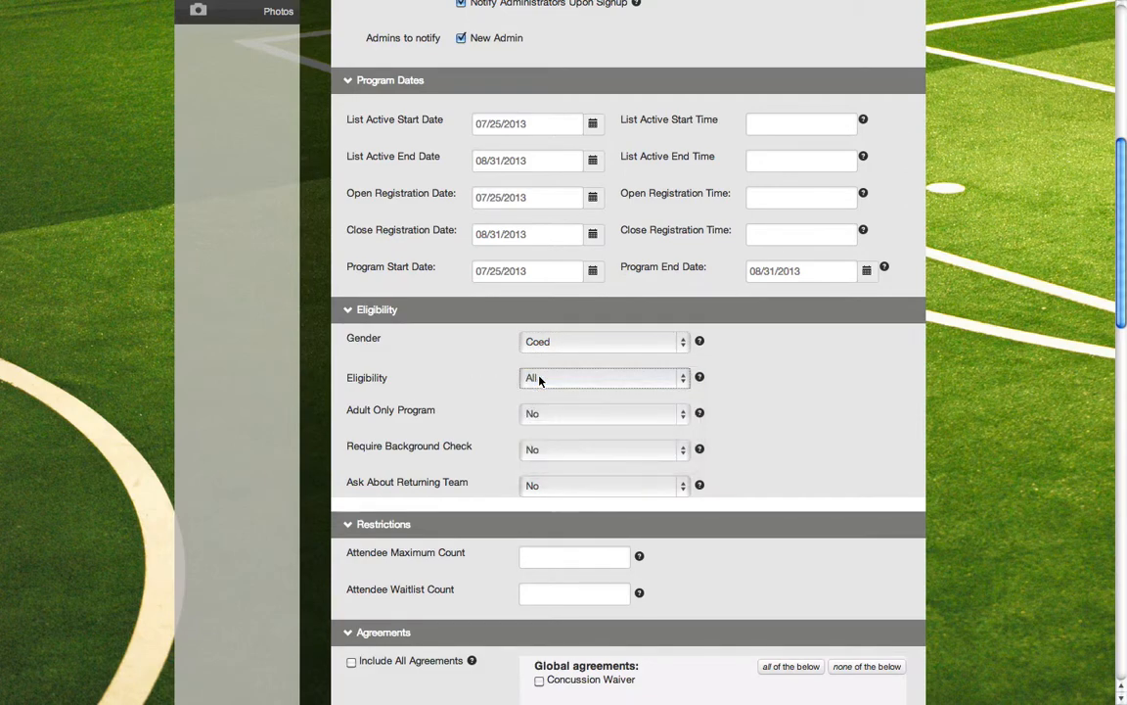
Set the Adult Only Program option in the program's eligibility settings to Yes
scroll(460, 371, "down", 2)
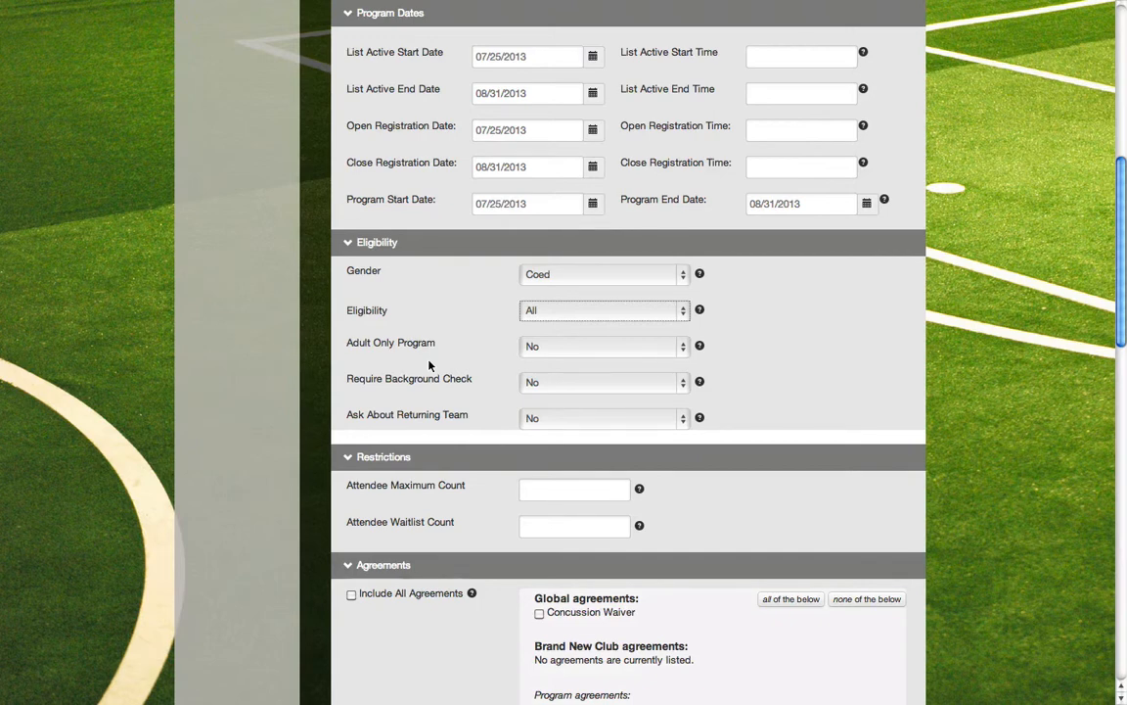
left_click(536, 348)
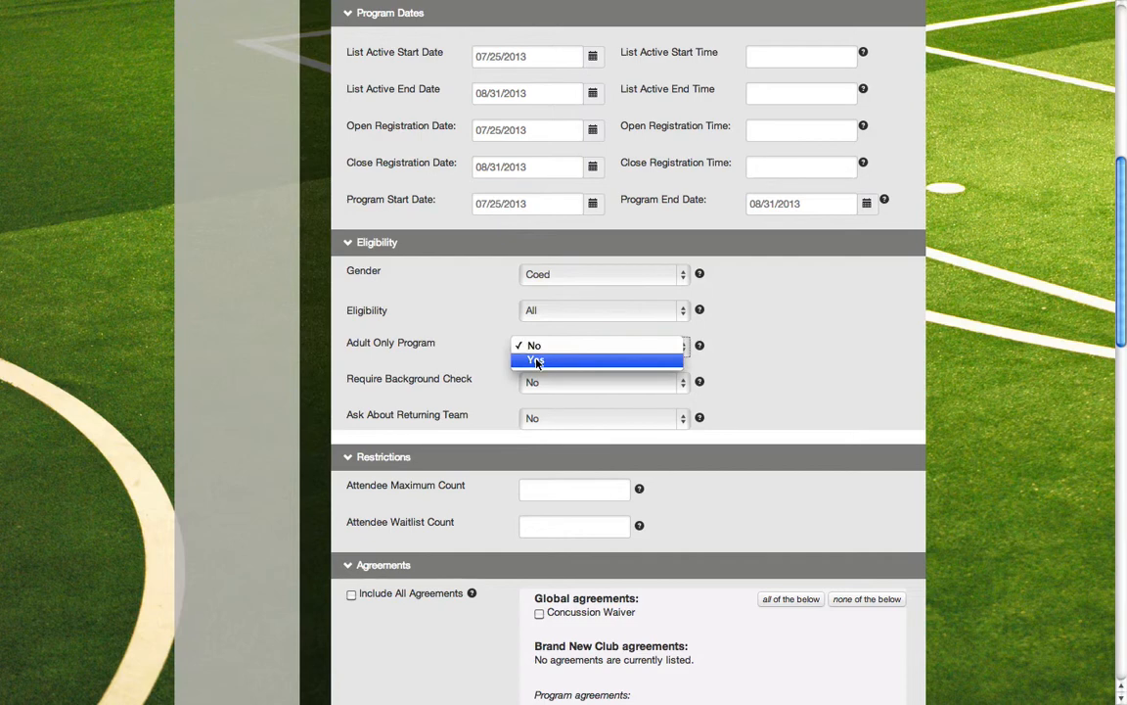
left_click(533, 360)
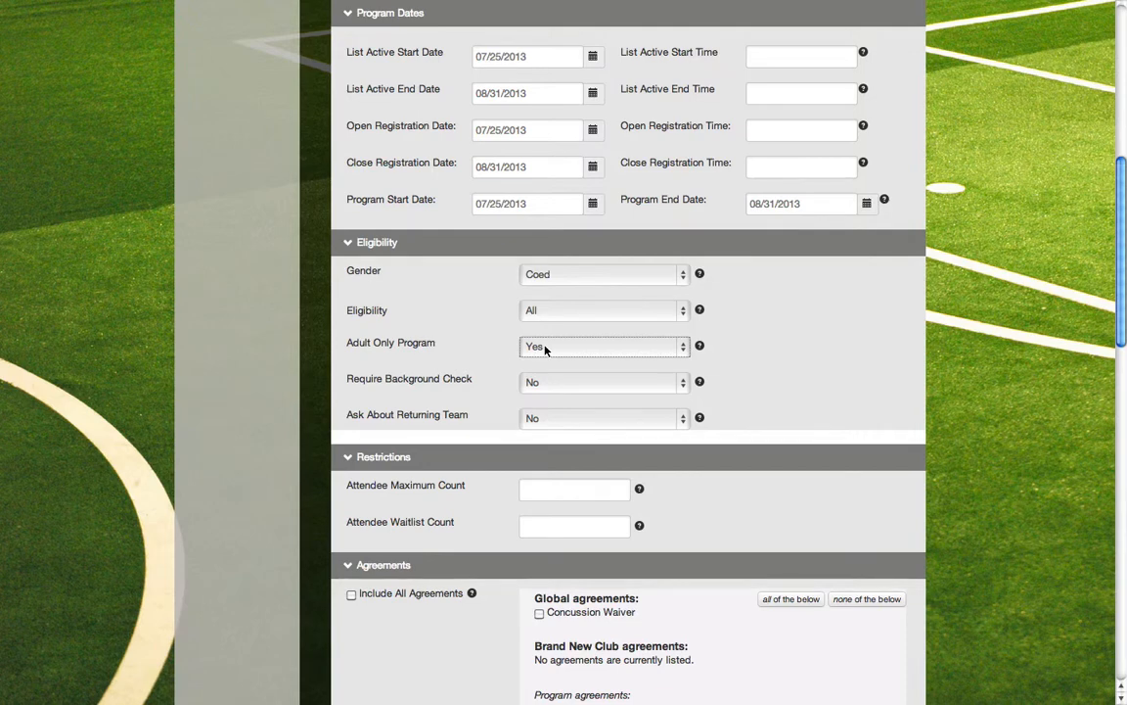
left_click(546, 347)
key("Up")
key("Return")
left_click(550, 346)
left_click(547, 362)
Include all agreements in the program, leaving the attendee maximum and waitlist counts blank
scroll(491, 392, "down", 1)
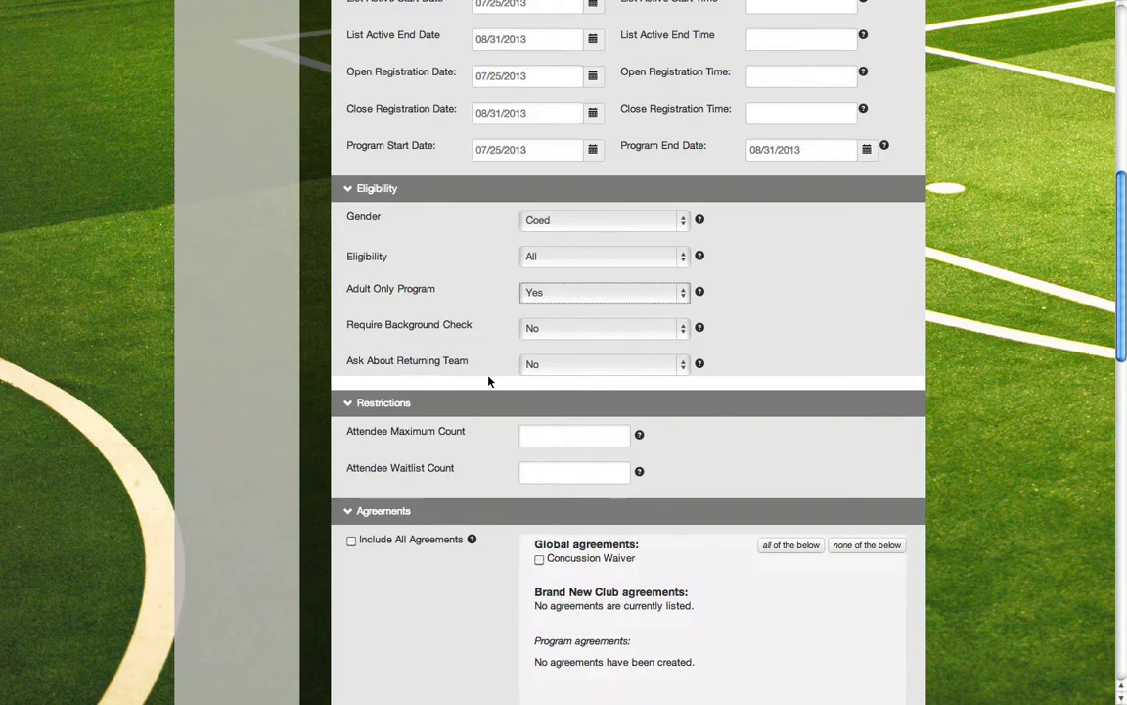
scroll(488, 382, "down", 3)
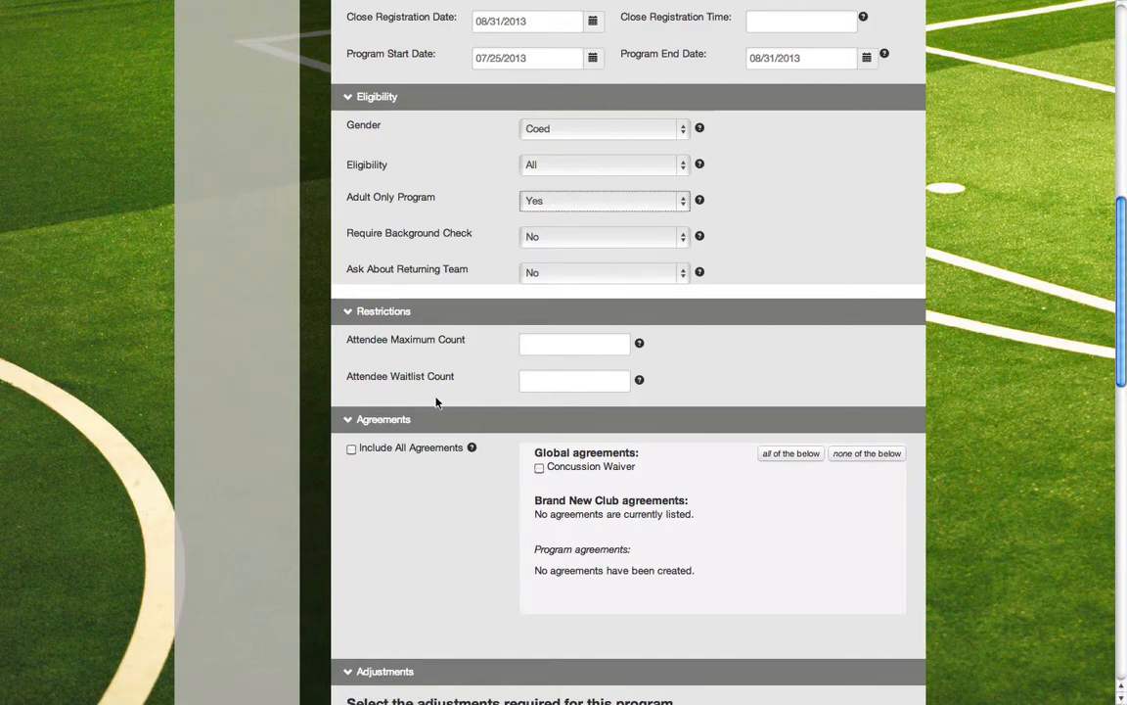
scroll(495, 397, "down", 4)
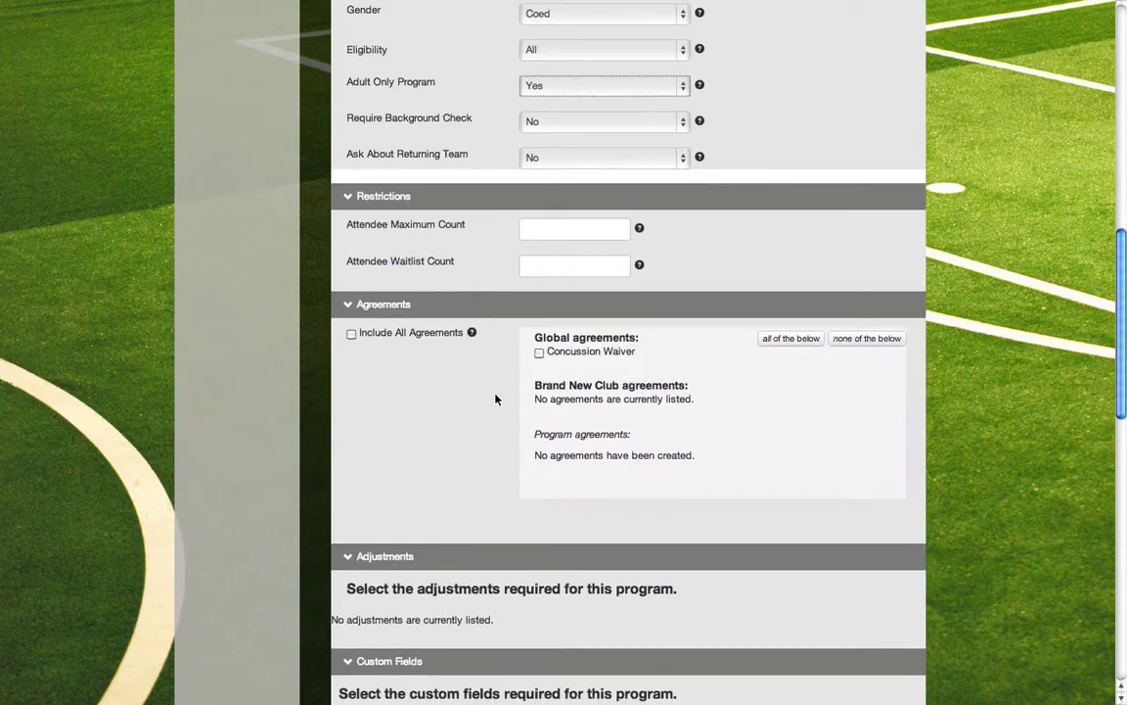
left_click(352, 328)
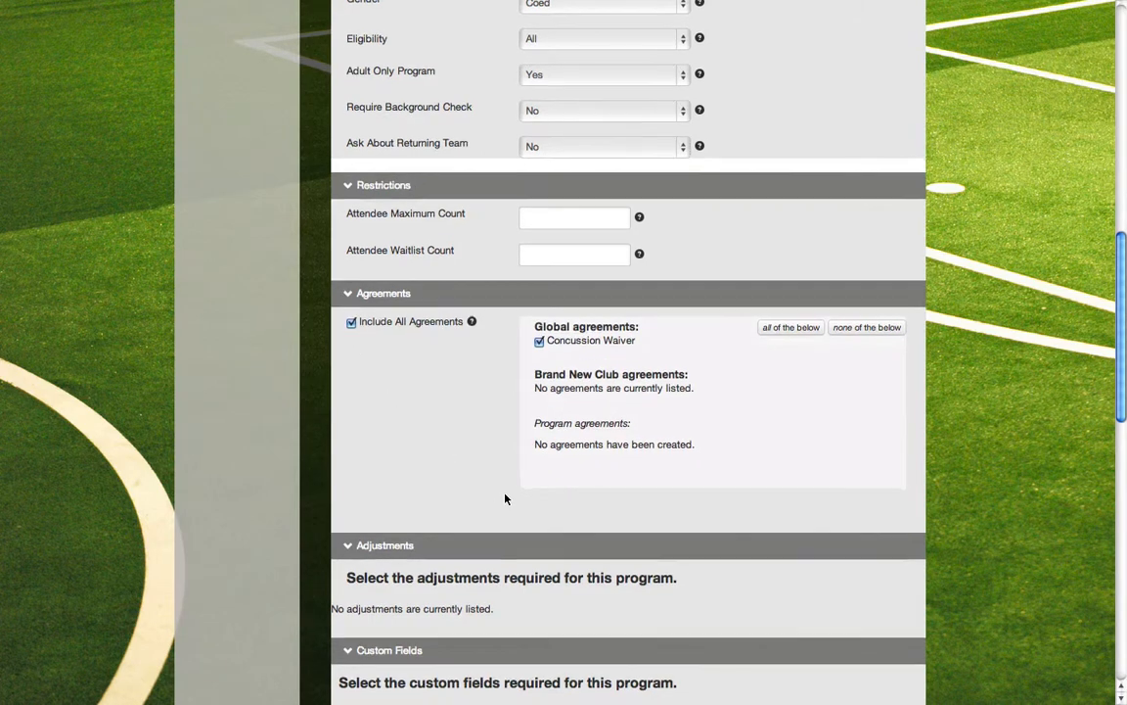
Save the new program with payment plans and coupon codes at No and the program welcome message left empty
scroll(504, 500, "down", 3)
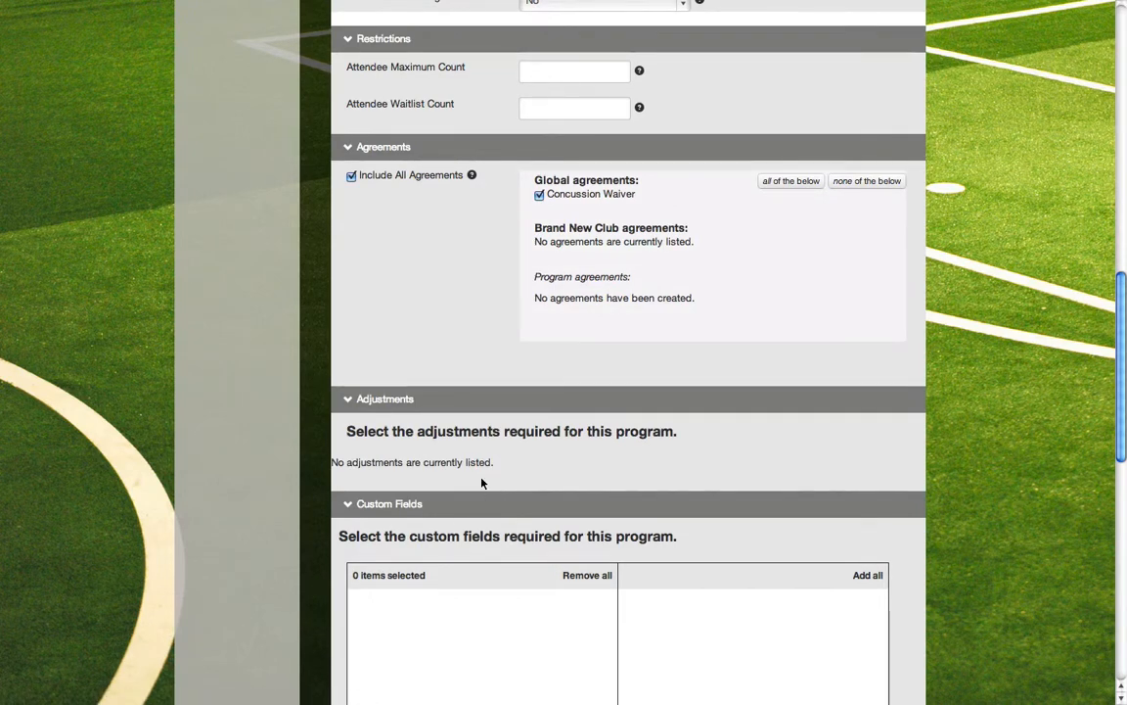
scroll(481, 486, "down", 1)
scroll(481, 486, "down", 5)
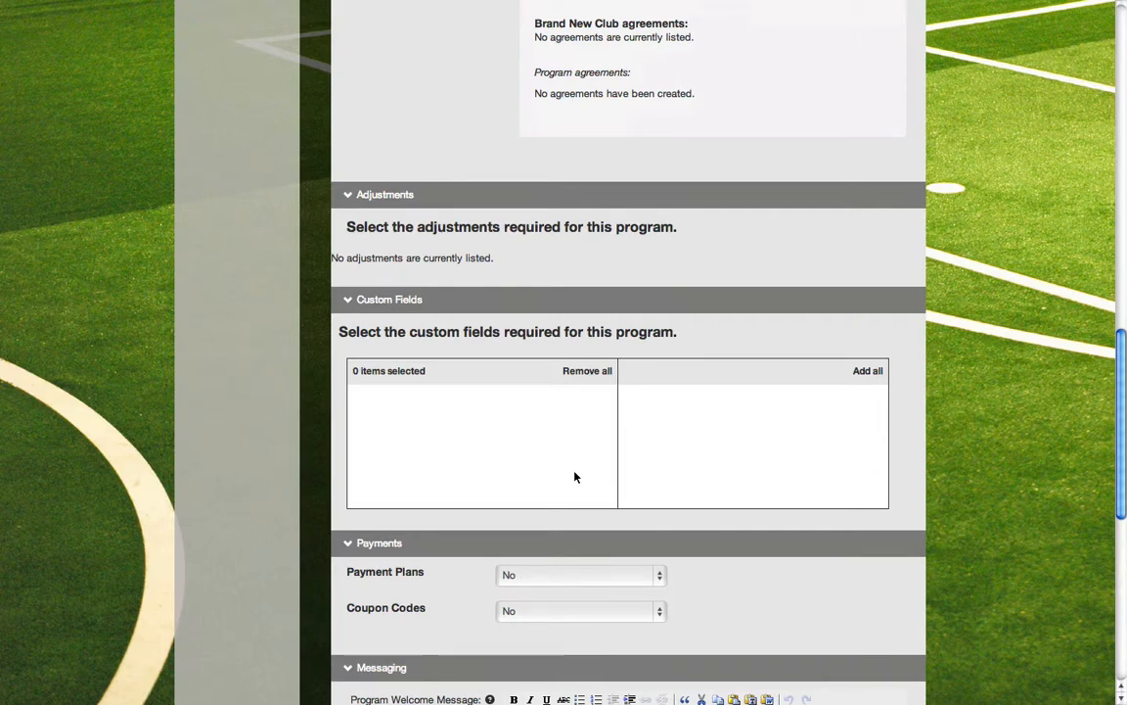
scroll(574, 477, "down", 3)
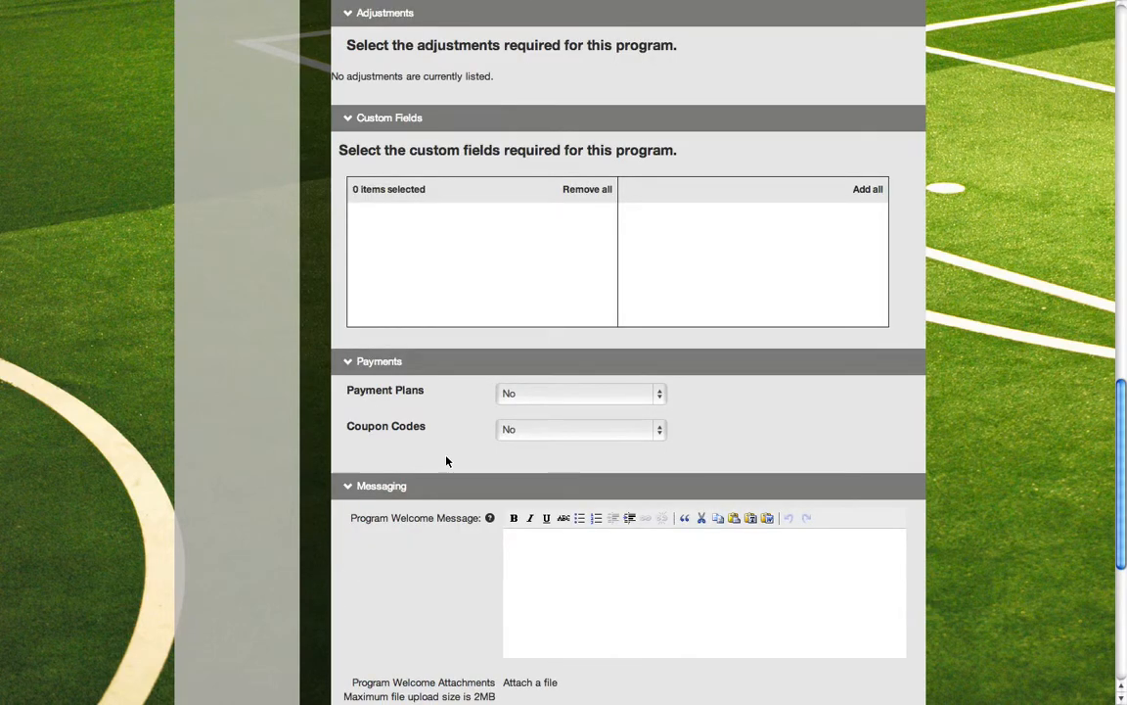
scroll(446, 460, "down", 1)
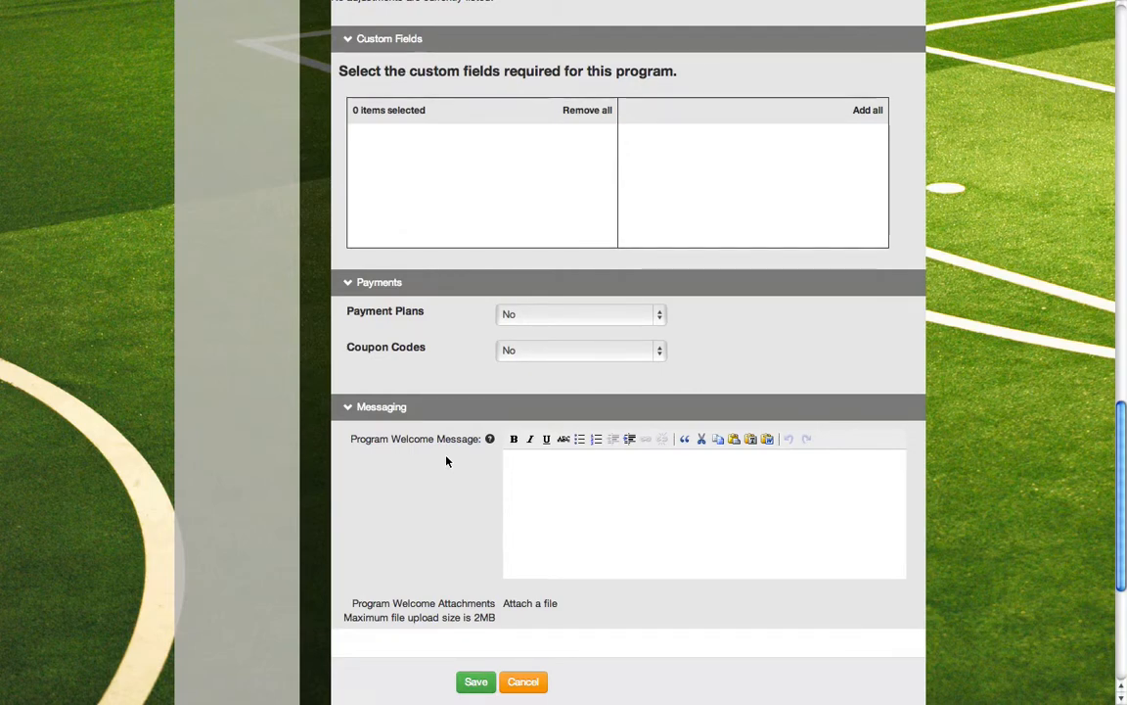
left_click(568, 487)
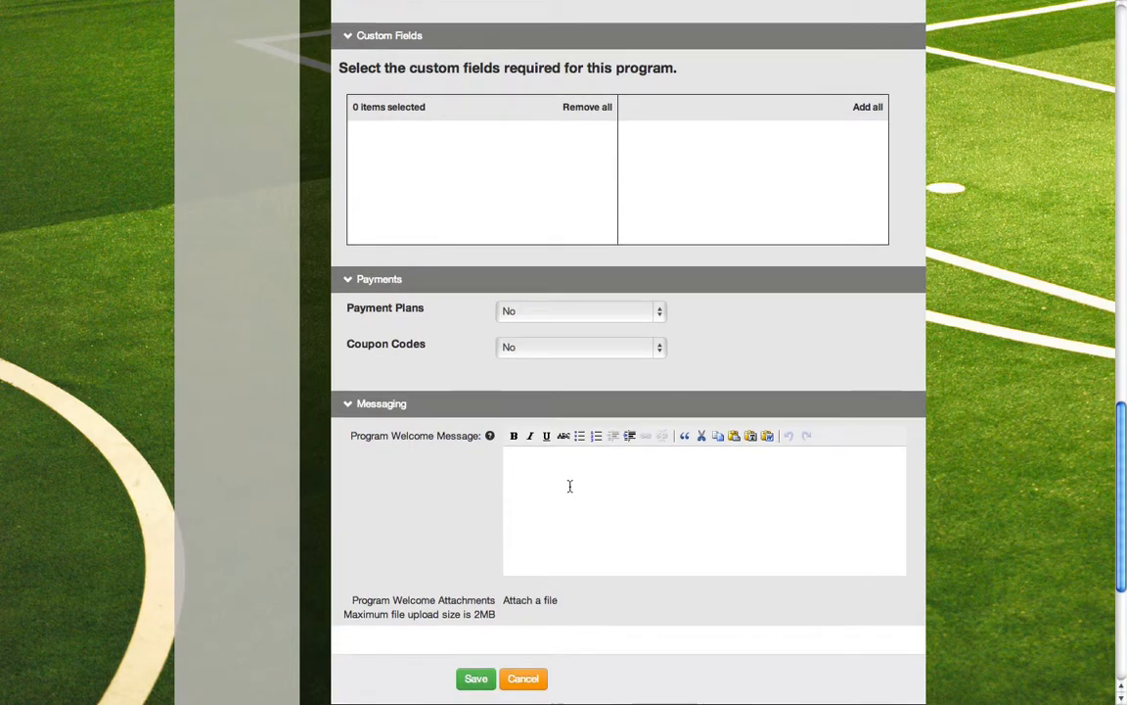
scroll(569, 487, "down", 1)
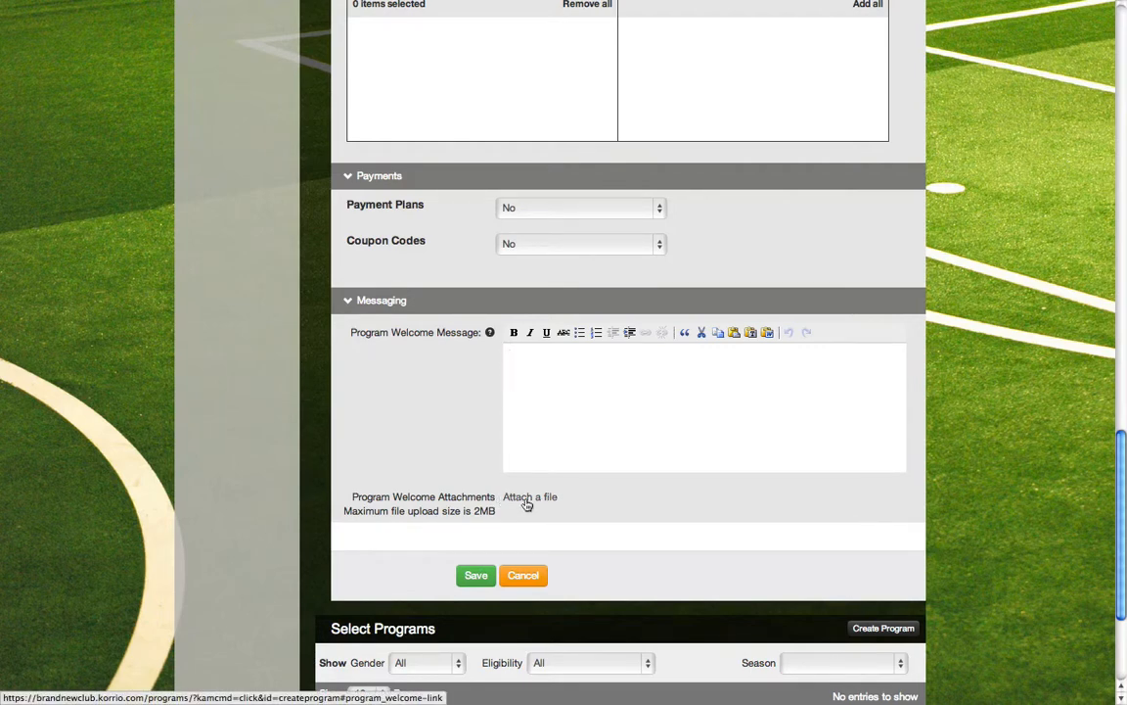
left_click(477, 575)
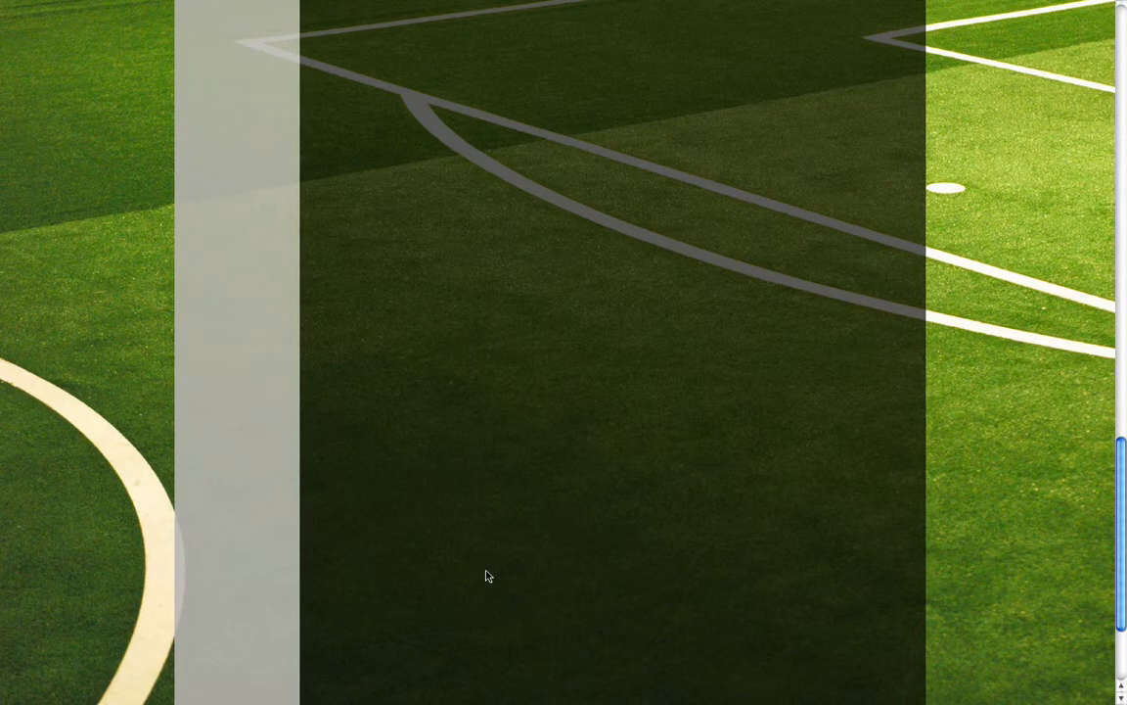
scroll(493, 541, "up", 5)
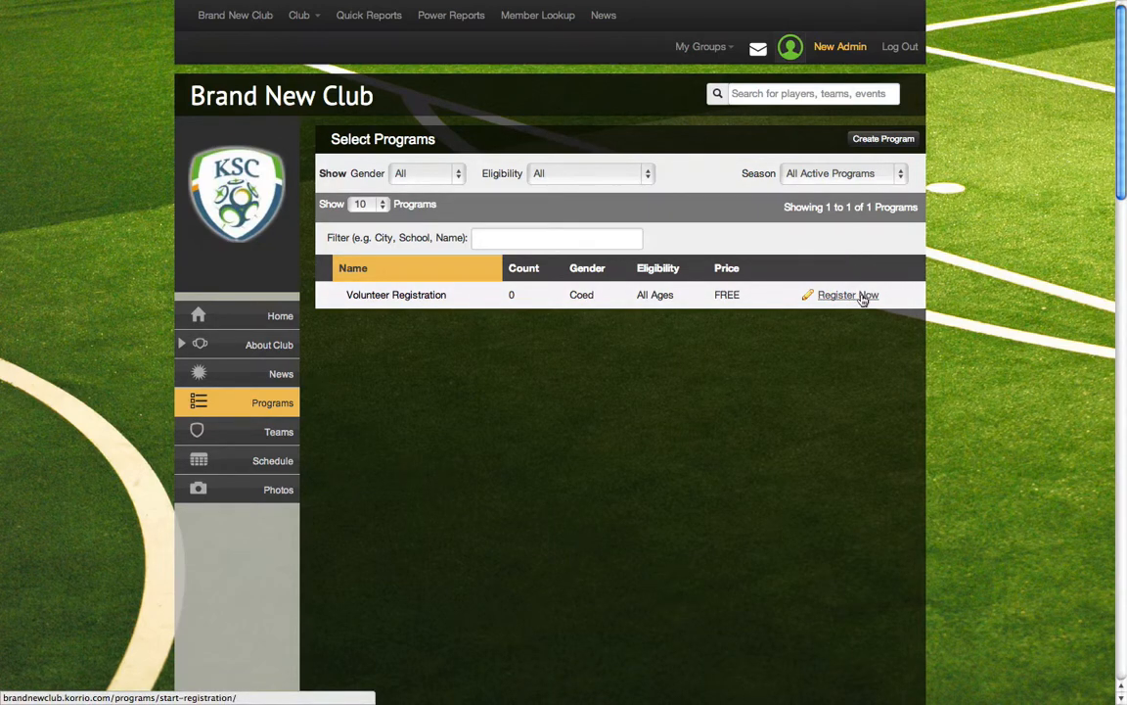
mouse_move(323, 6)
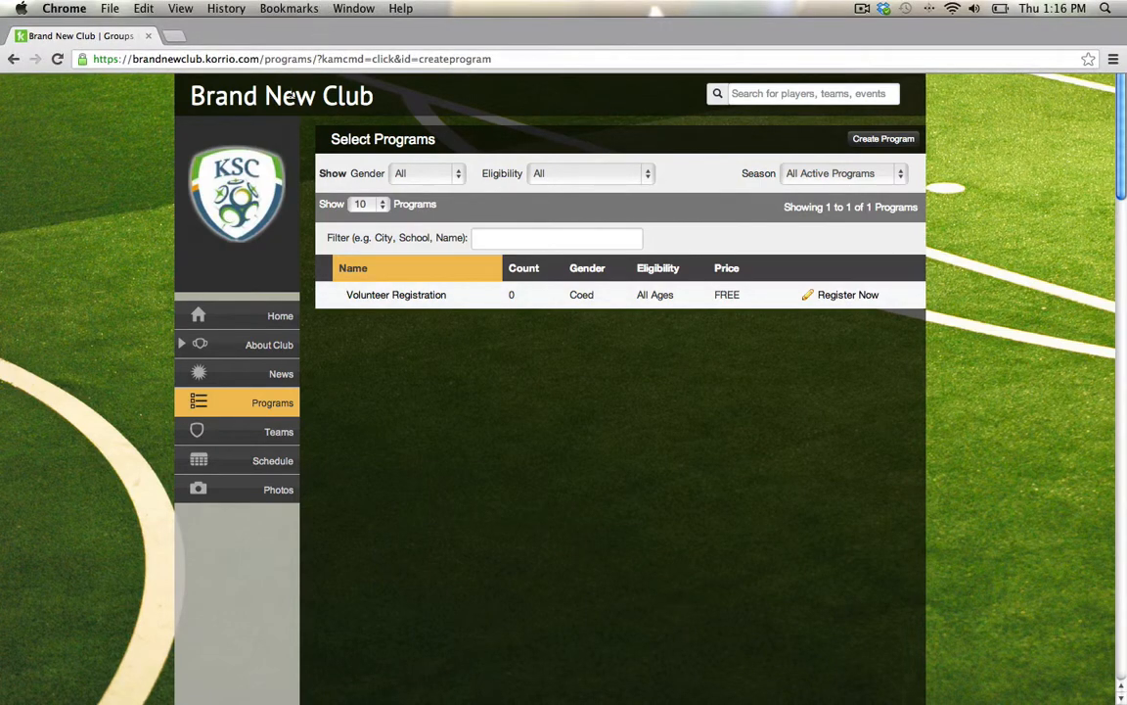